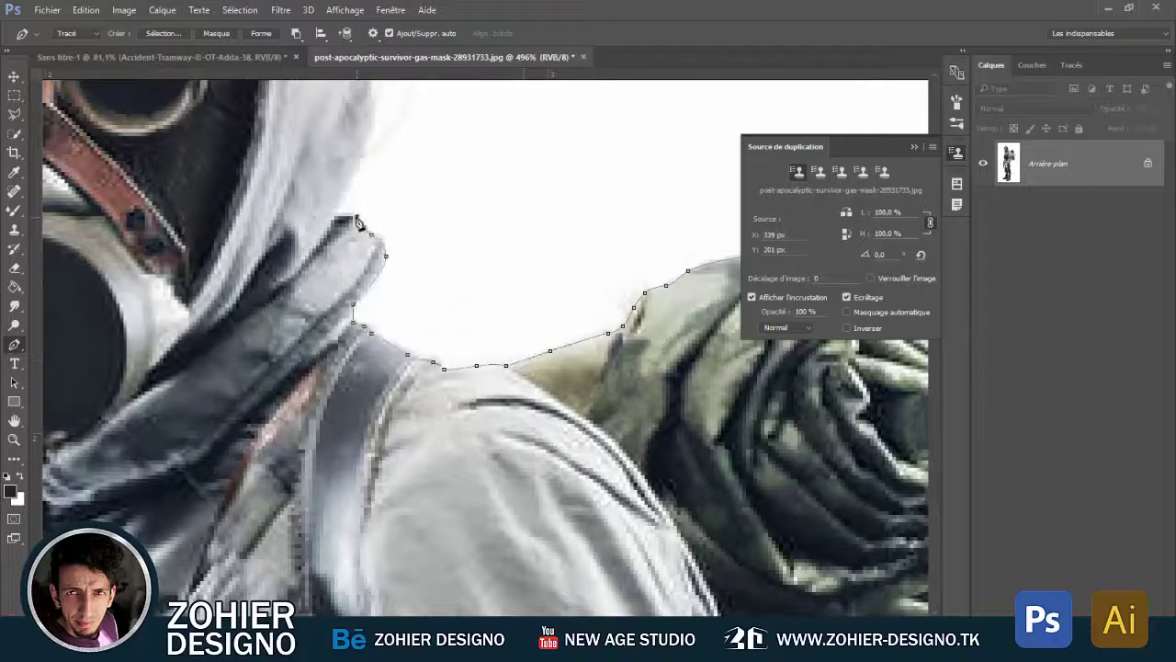
Trace the rest of the survivor's outline, from the gas-mask face down, then fit him in view
drag(359, 222, 454, 535)
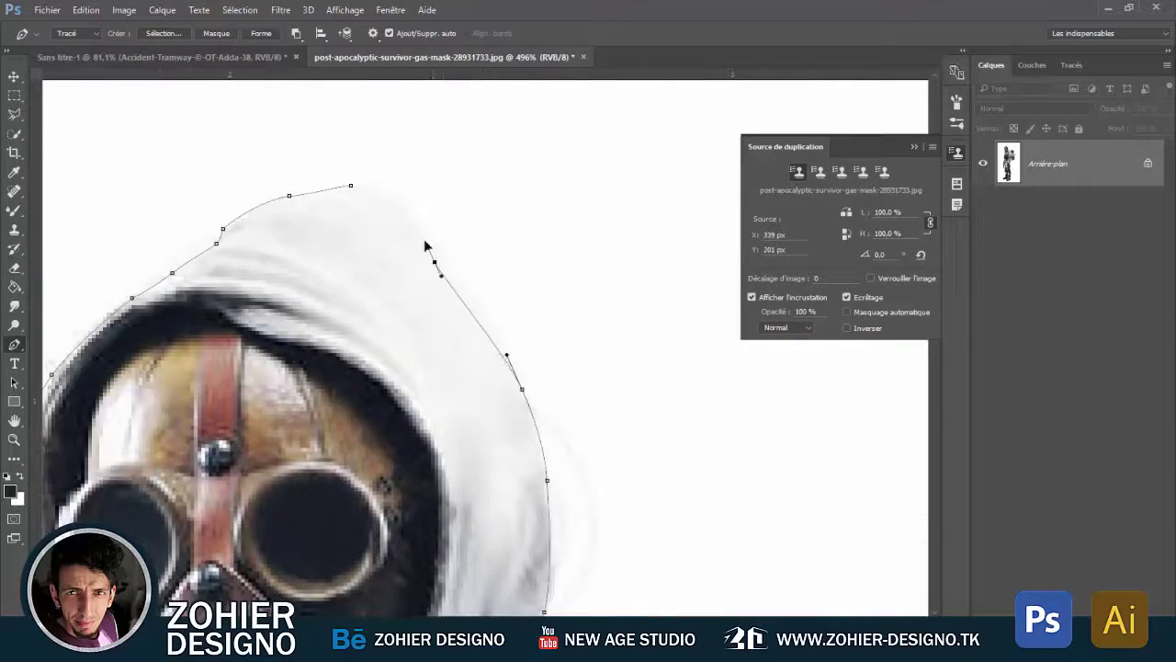
scroll(534, 318, up, 5)
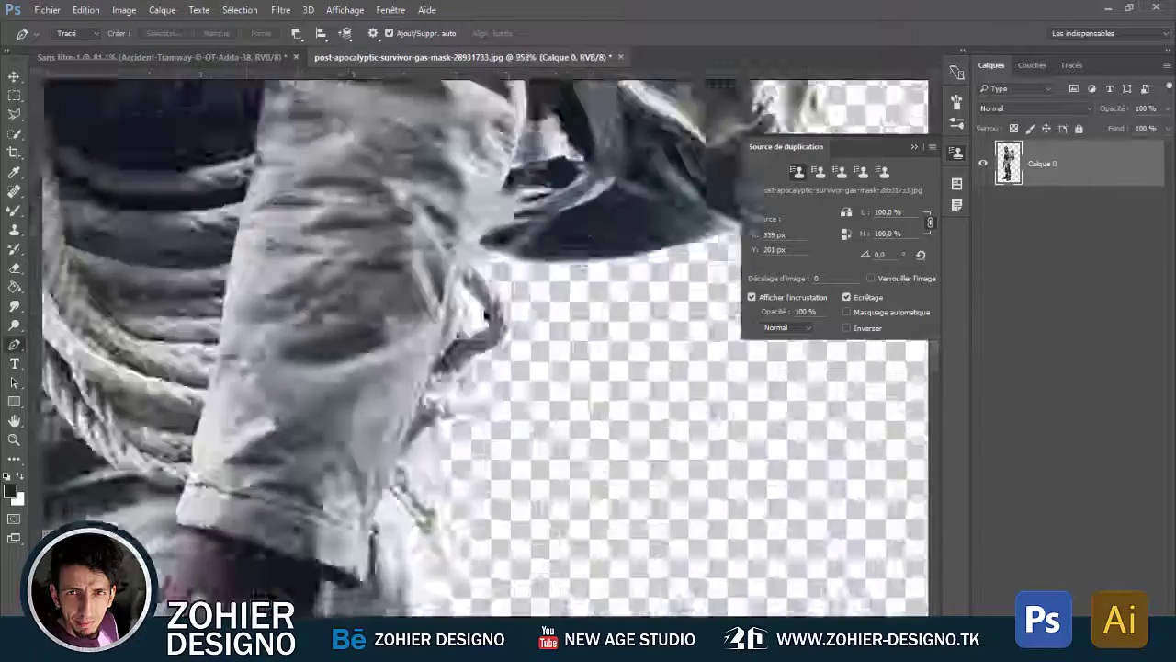
scroll(534, 318, up, 5)
scroll(547, 428, up, 1)
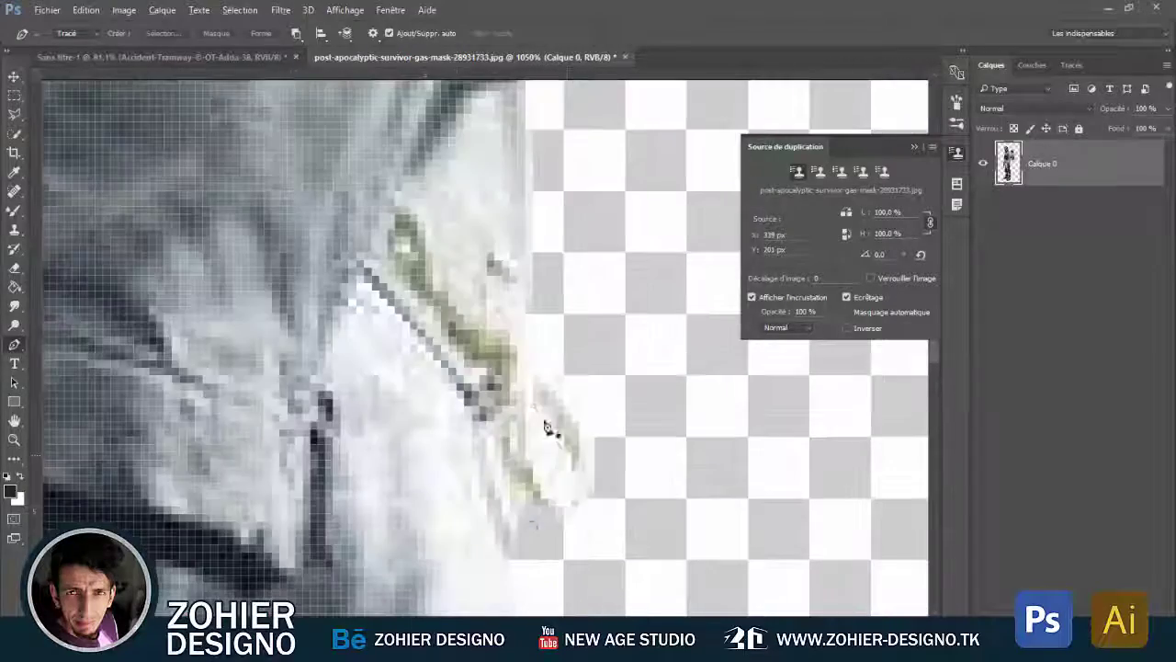
scroll(552, 420, down, 10)
scroll(604, 408, up, 10)
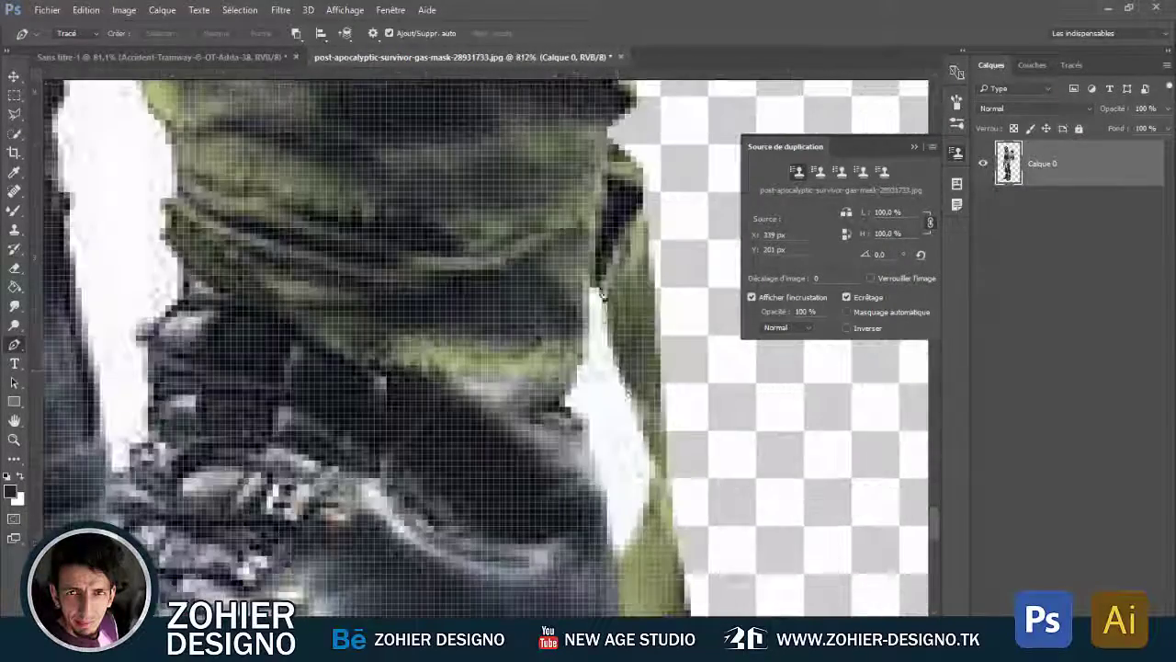
scroll(463, 448, down, 2)
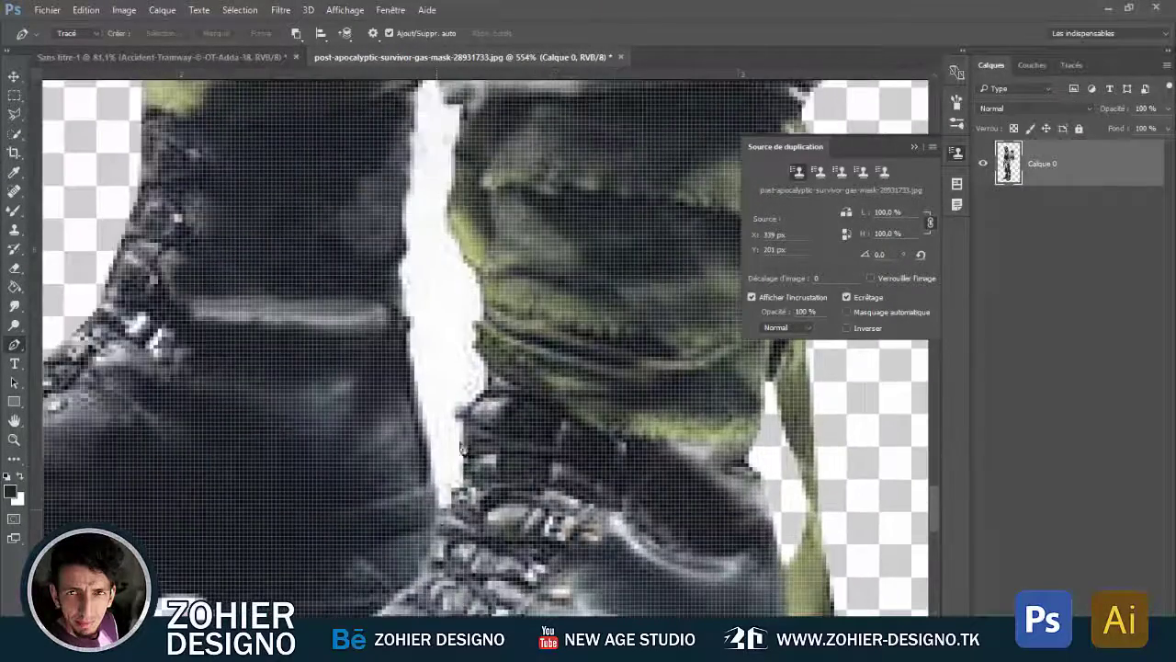
scroll(407, 205, up, 3)
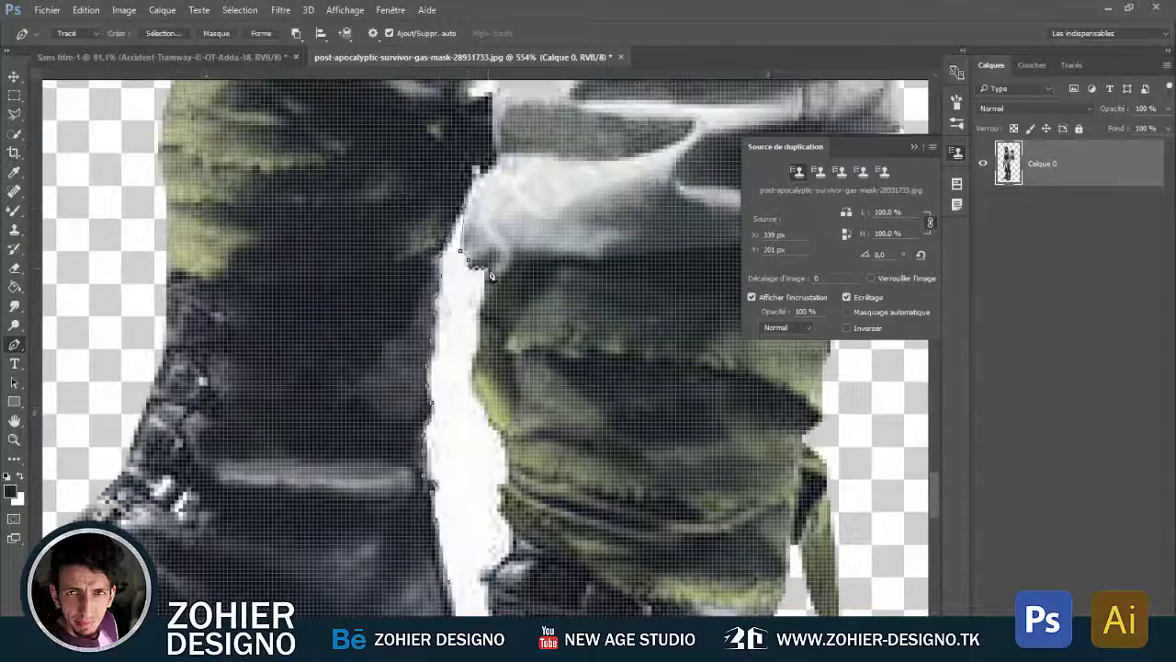
drag(508, 530, 523, 361)
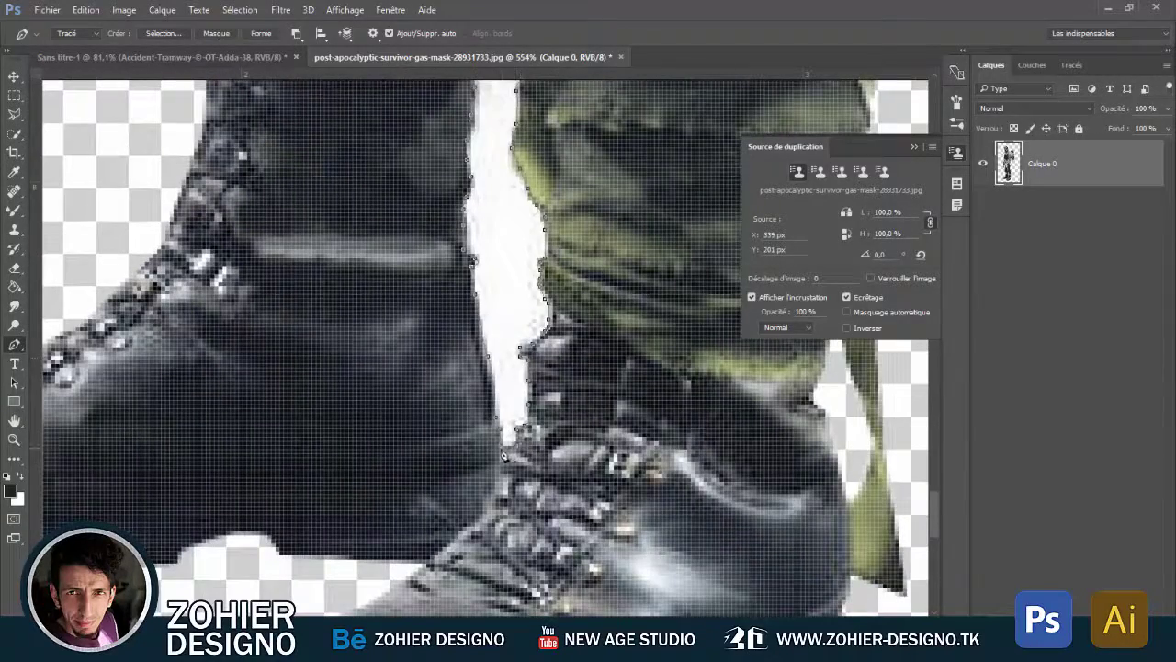
key(ctrl+0)
Drag the cut-out survivor into the tram street and scale him to about 29%
key(v)
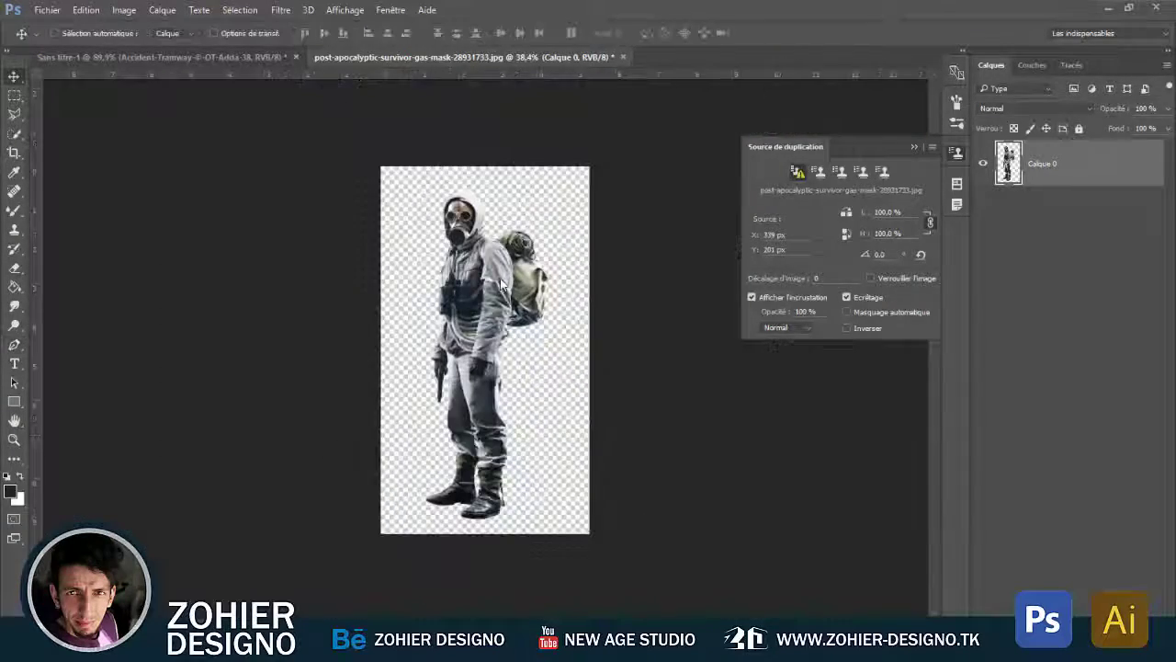
drag(501, 284, 441, 276)
key(ctrl+t)
drag(341, 236, 438, 306)
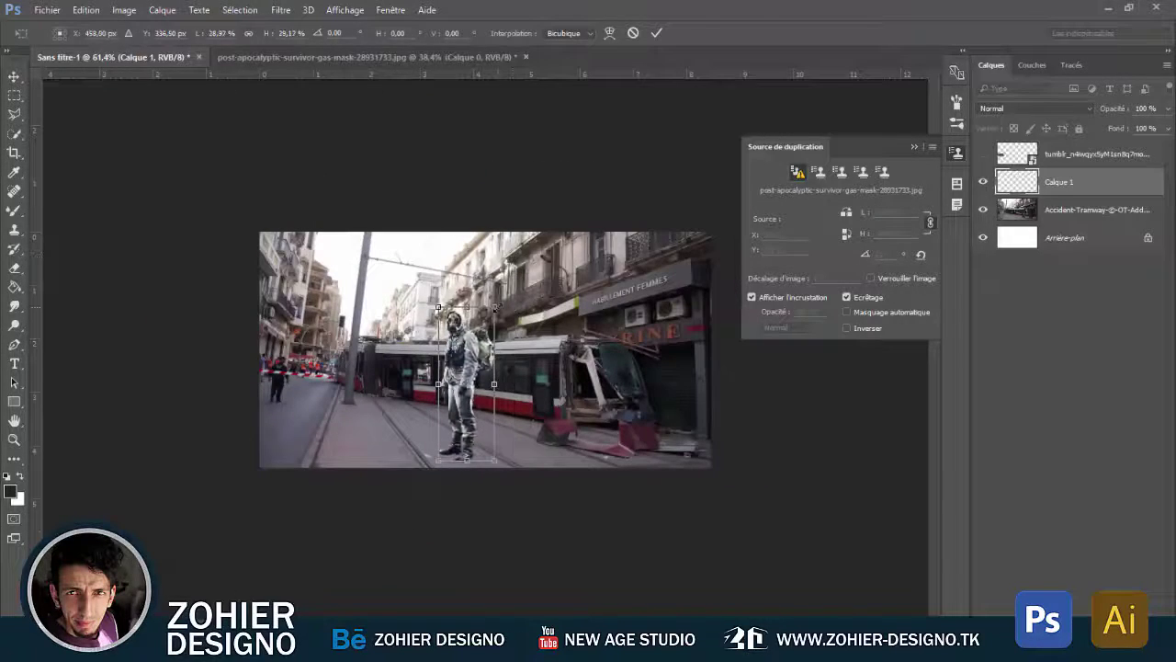
key(Return)
Select the tram street photo layer for Clone Stamp retouching
click(1094, 210)
scroll(266, 372, up, 5)
key(s)
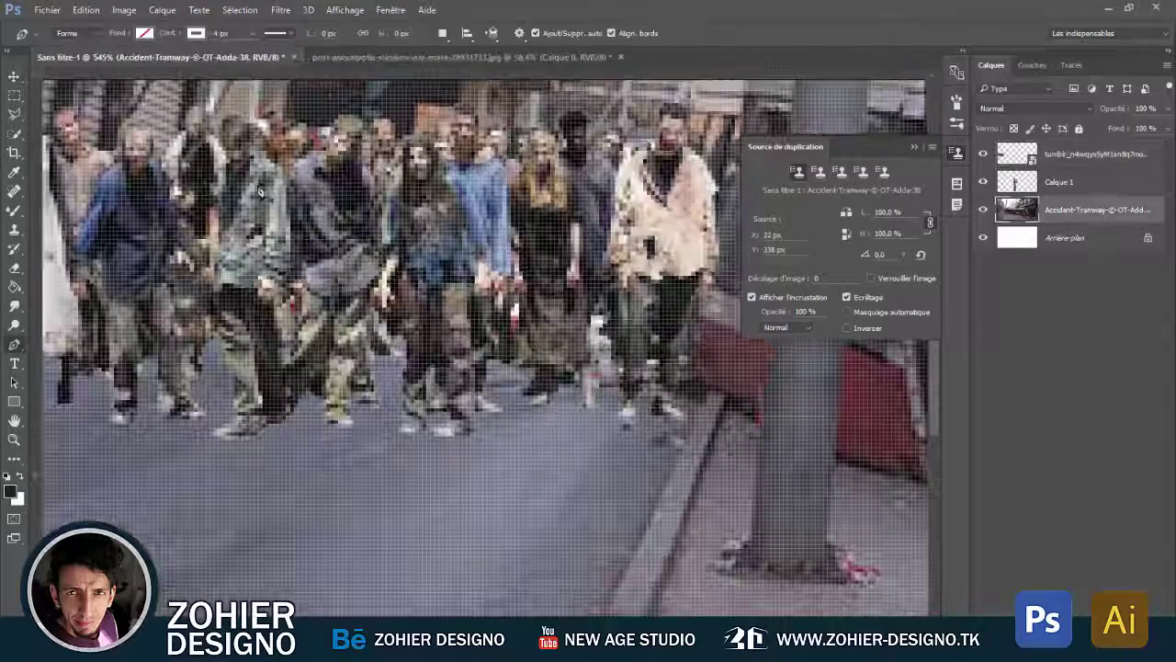
Outline a shadow shape under the crowd's feet and remove its white stroke
click(694, 426)
click(555, 400)
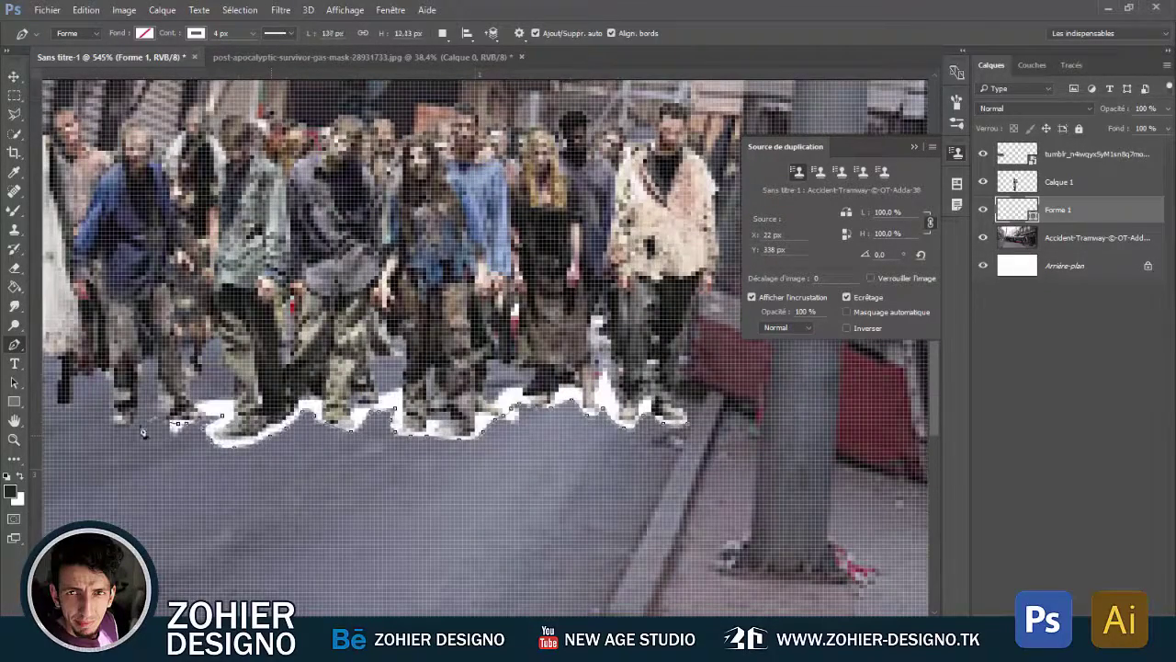
drag(142, 432, 418, 499)
scroll(496, 419, right, 5)
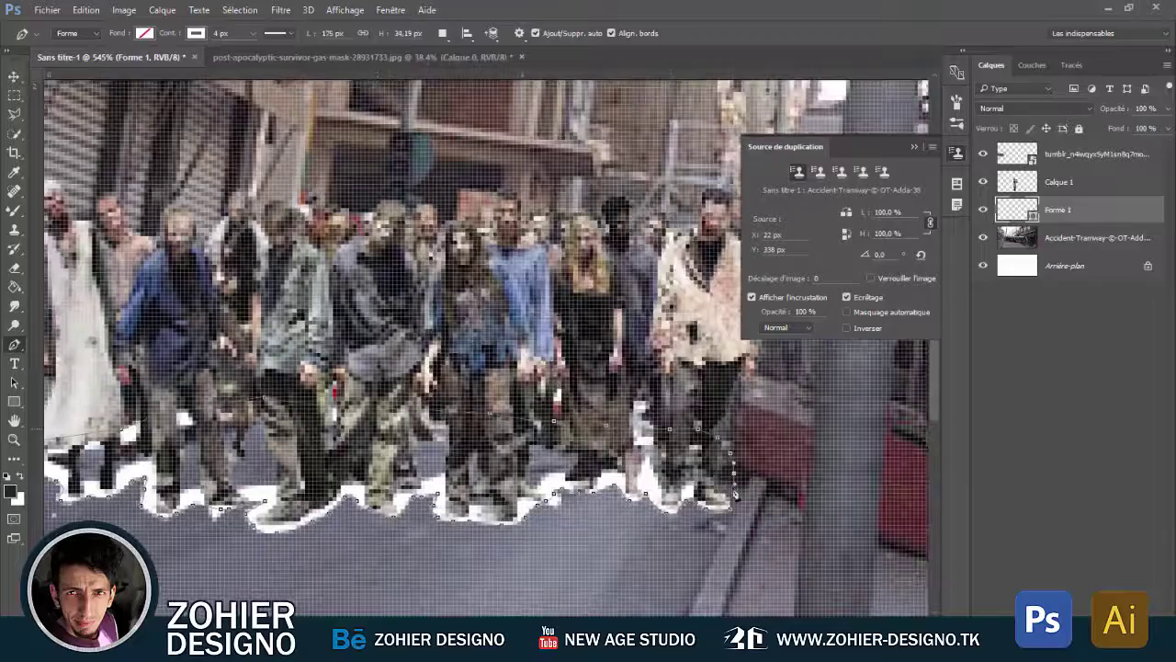
click(175, 42)
click(282, 10)
Blur the shadow with Gaussian Blur and soften its edges with a large eraser
click(588, 264)
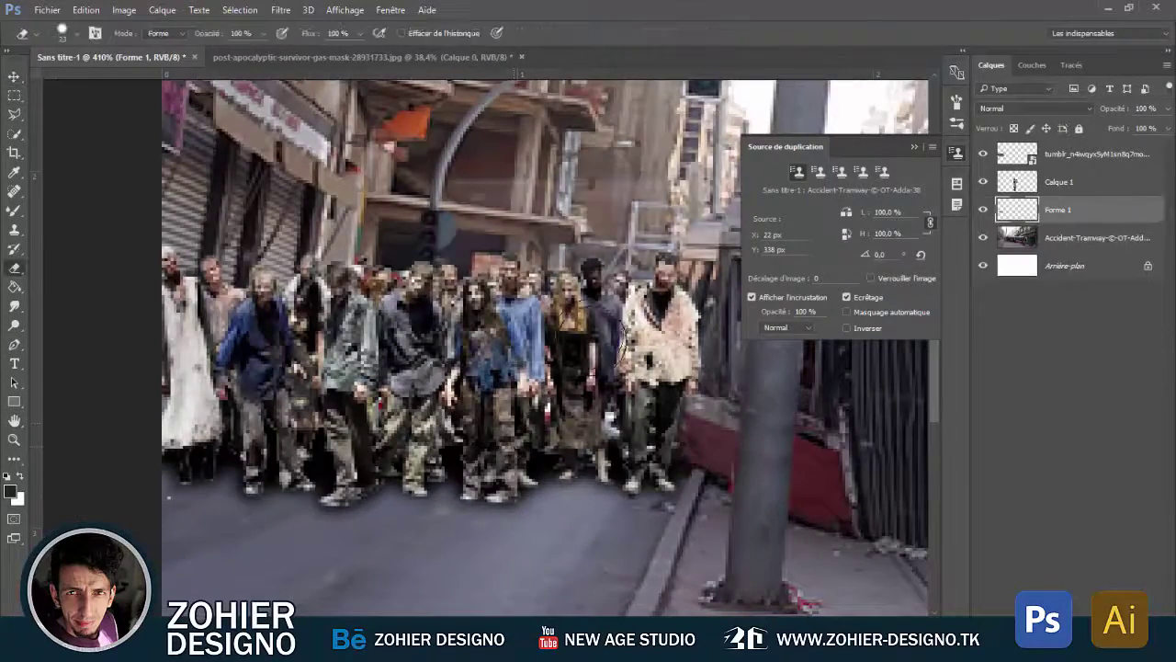
click(62, 33)
key(Return)
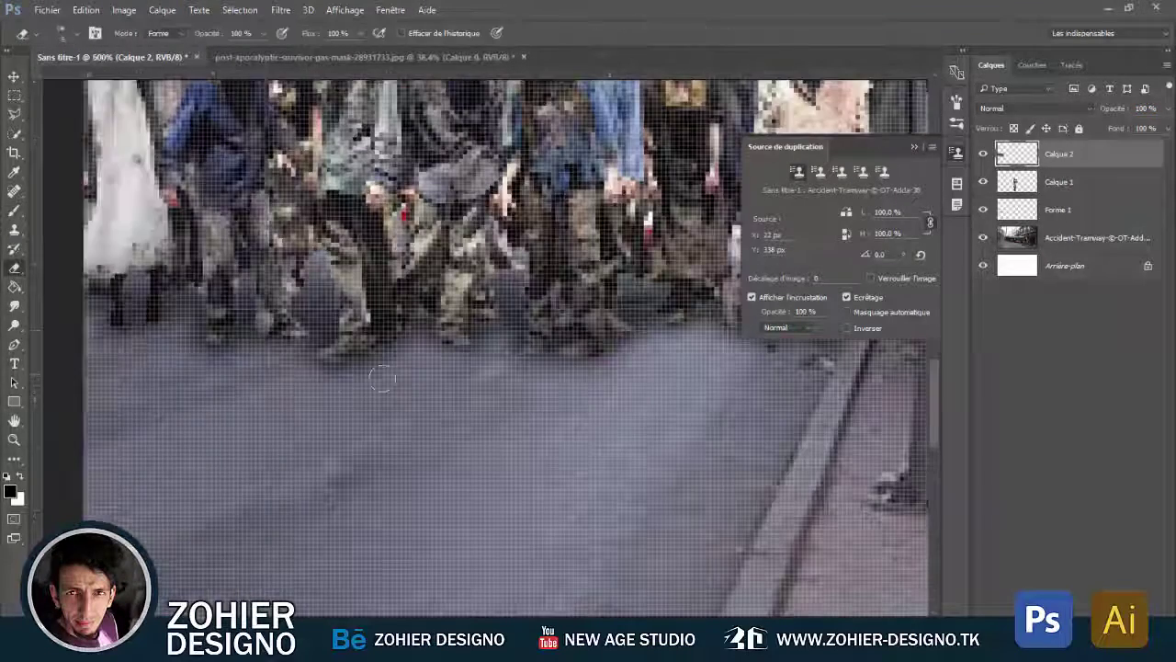
scroll(382, 378, up, 1)
scroll(268, 351, down, 1)
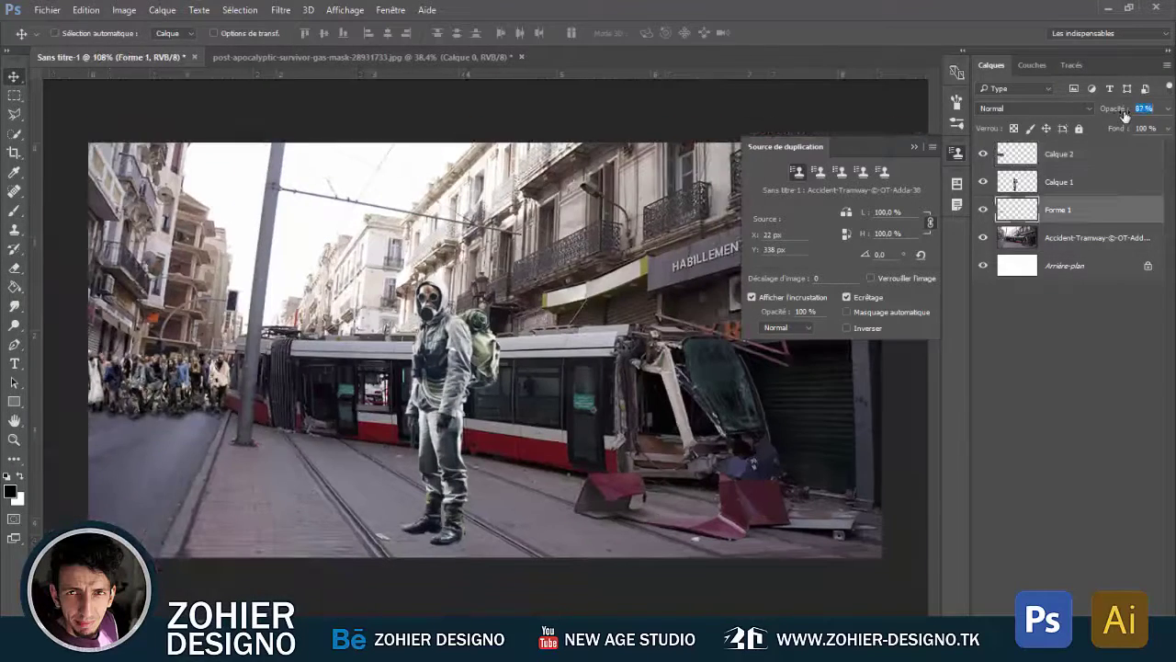
Confirm the 87% shadow opacity and apply a Levels adjustment to the street photo
click(168, 391)
click(1093, 237)
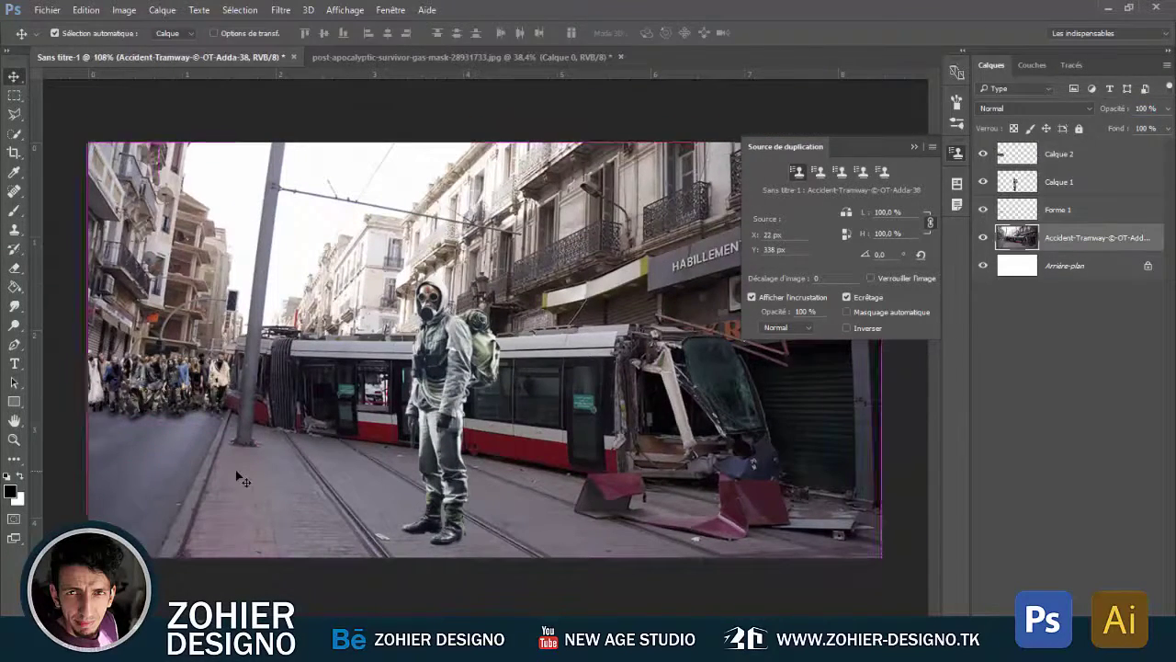
key(ctrl+l)
key(Escape)
Trim the ivy edges and slide the mirrored ivy copy right along the tram roof
scroll(484, 353, down, 1)
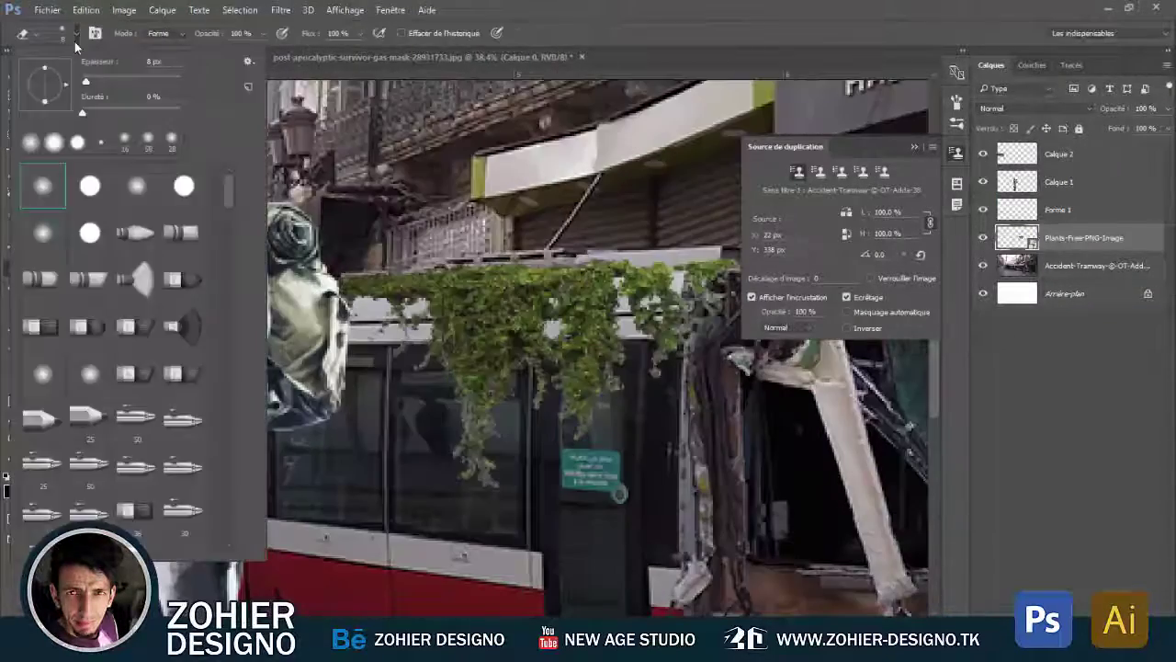
scroll(110, 321, down, 1)
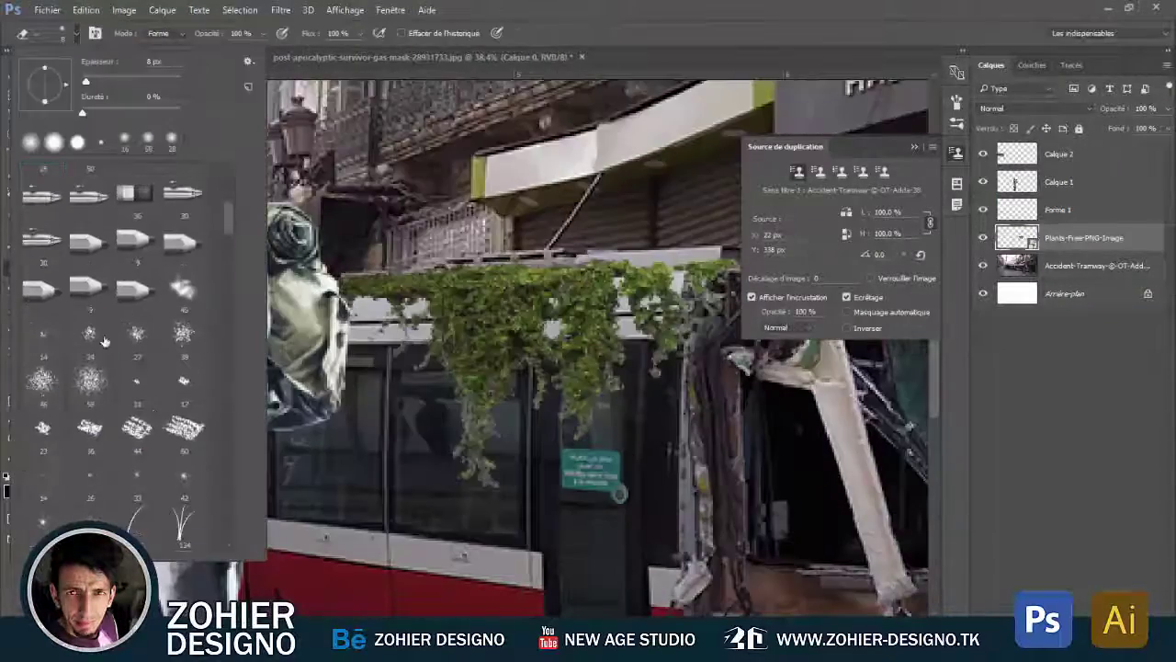
click(478, 501)
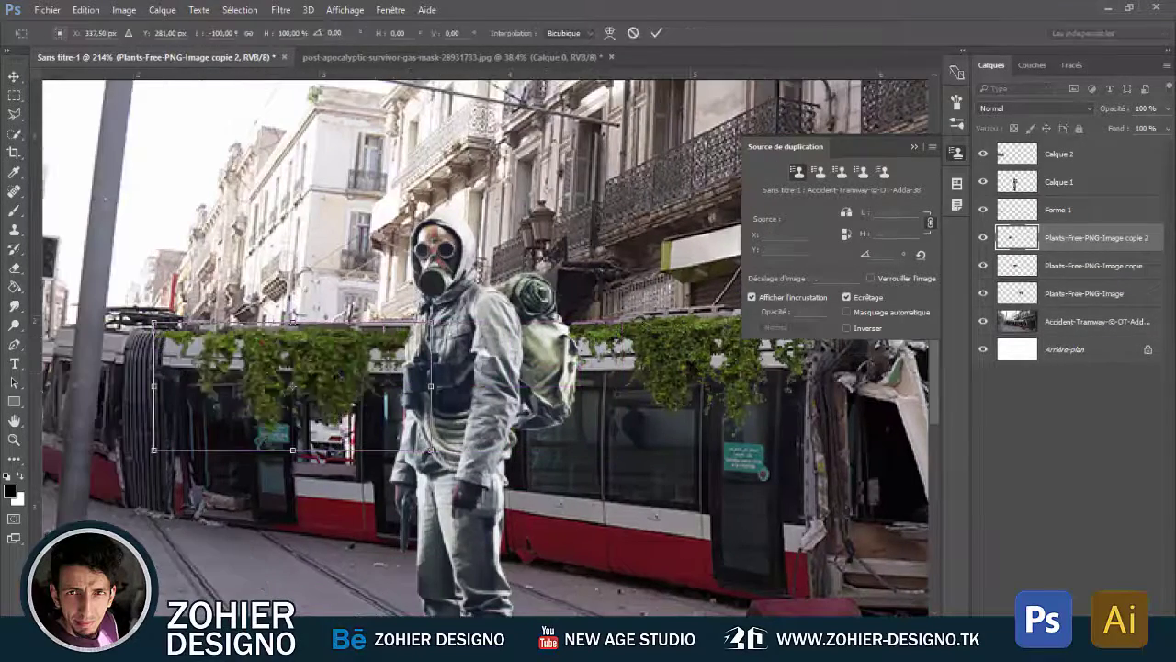
key(Return)
drag(360, 379, 397, 379)
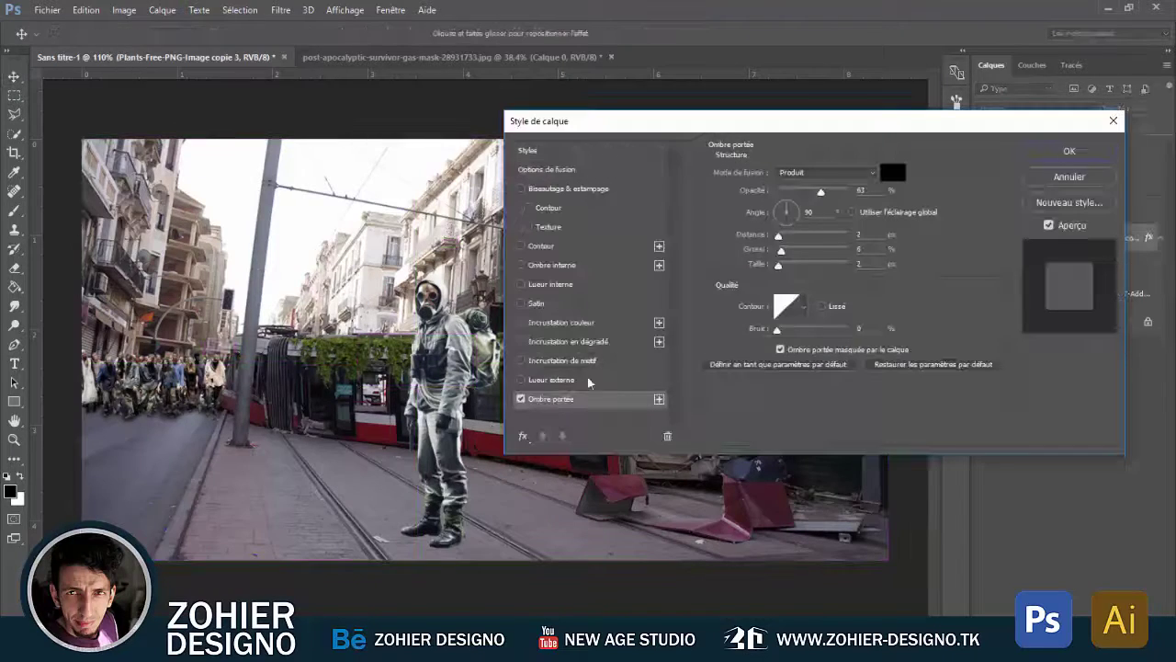
Strengthen the ivy's drop shadow and add a light-yellow Densité couleur inner shadow
drag(778, 264, 782, 264)
drag(820, 191, 837, 191)
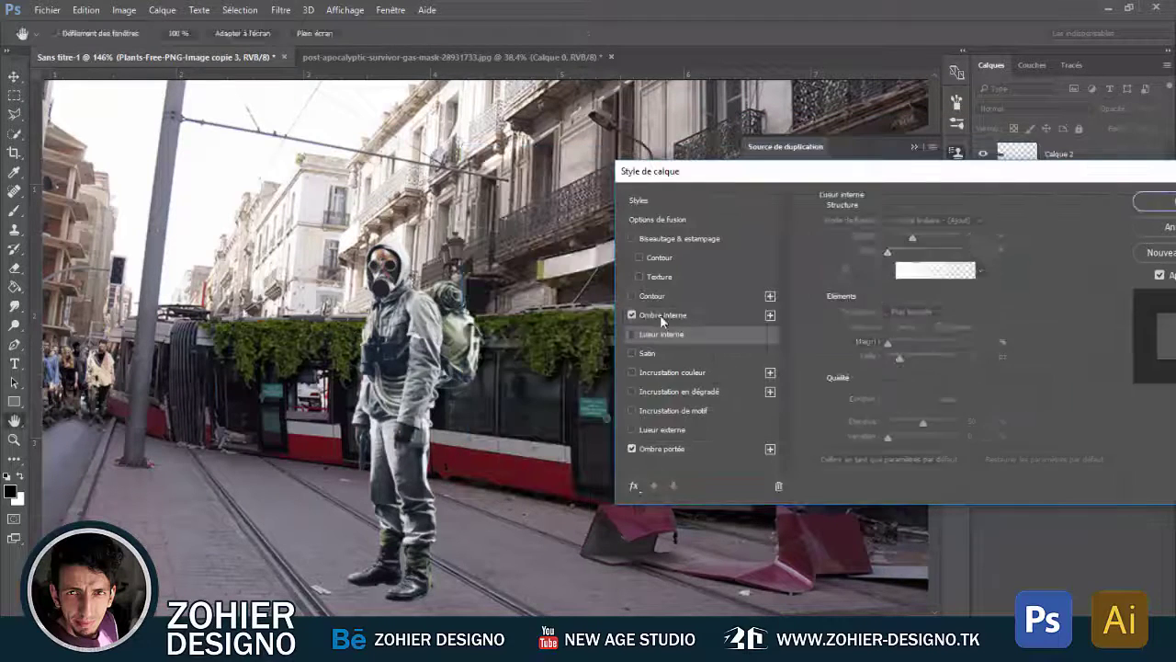
click(1003, 222)
click(827, 281)
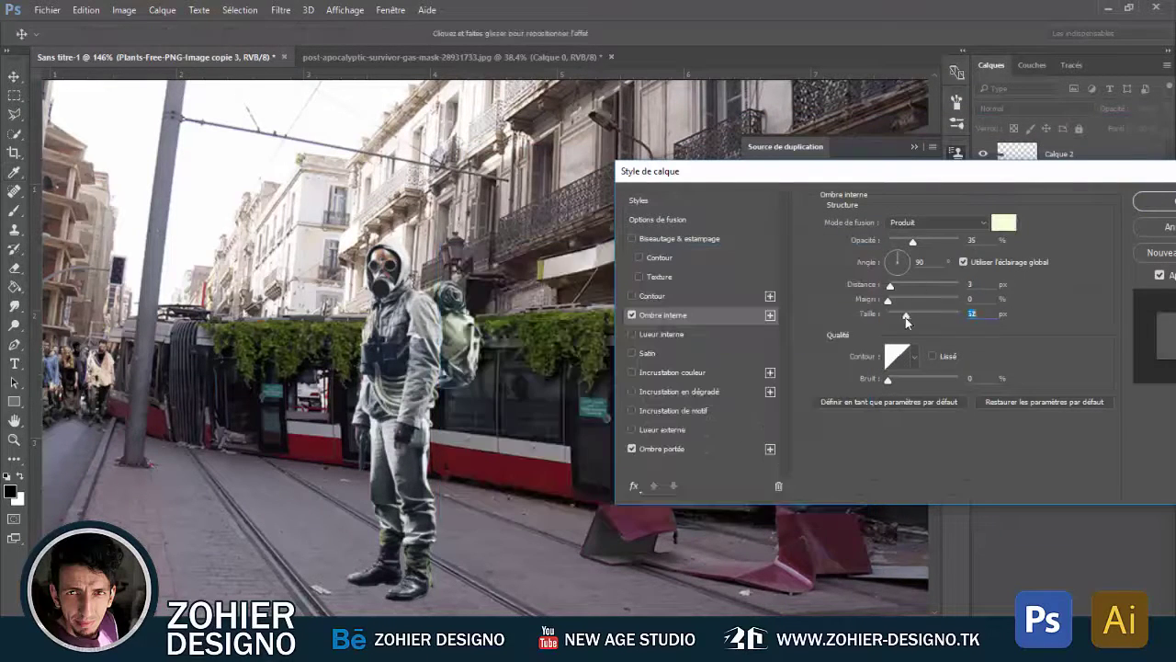
click(937, 223)
click(919, 264)
drag(909, 249, 918, 249)
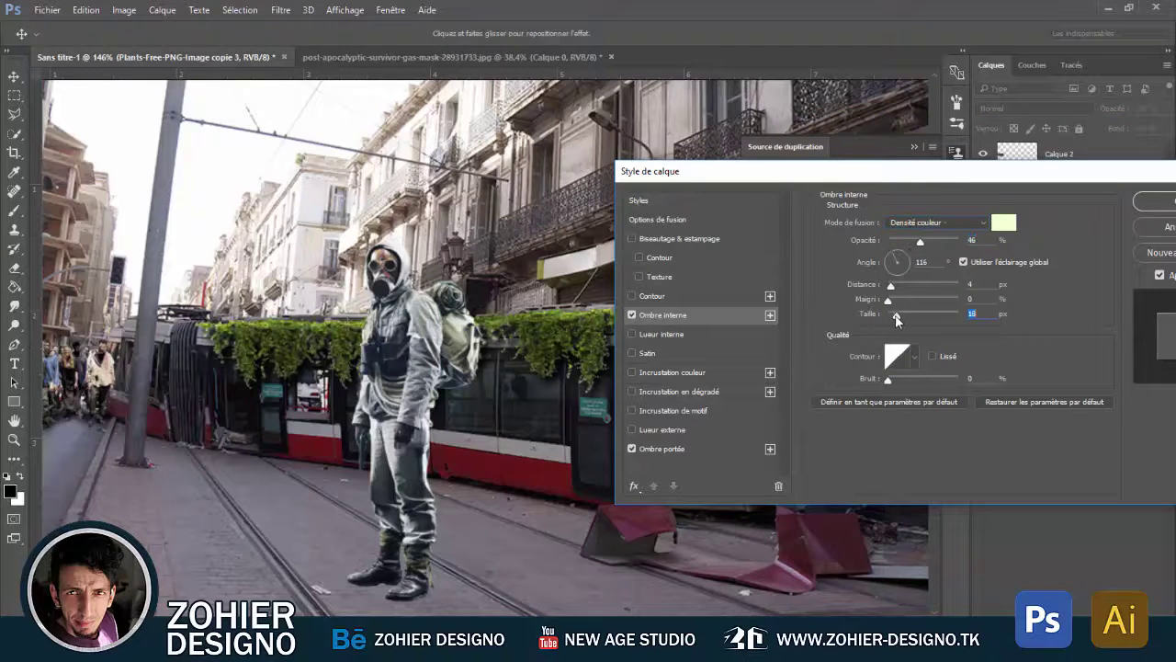
key(Return)
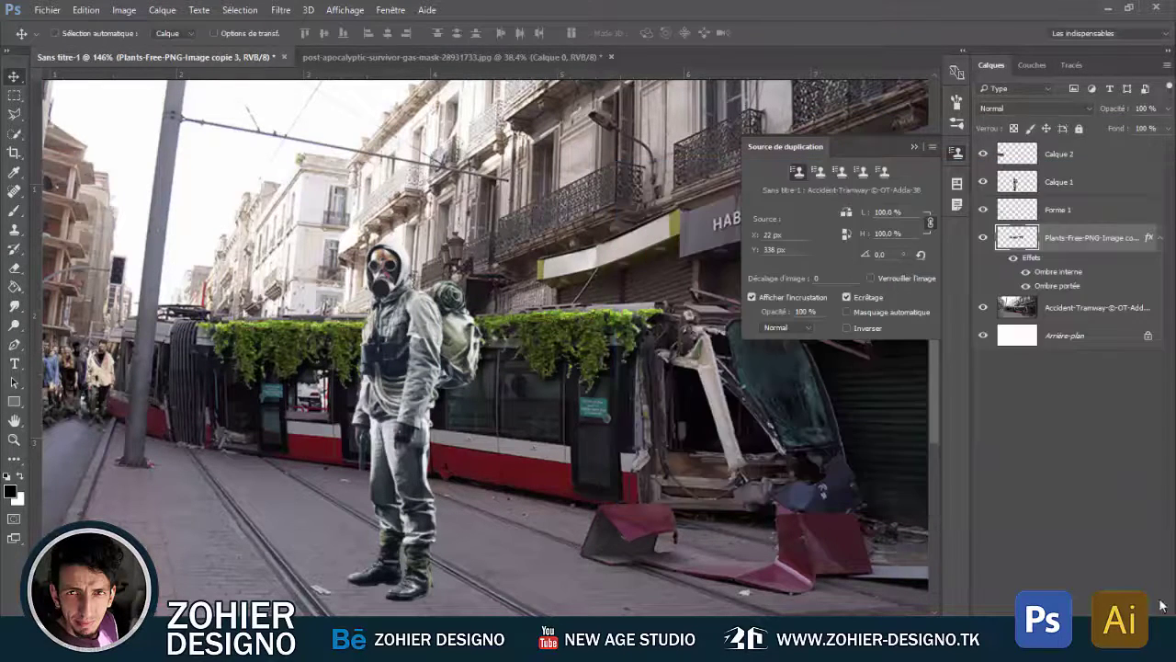
Paint shadows on new layer Calque 4 and set it to Produit blending at 58%
click(1057, 237)
key(b)
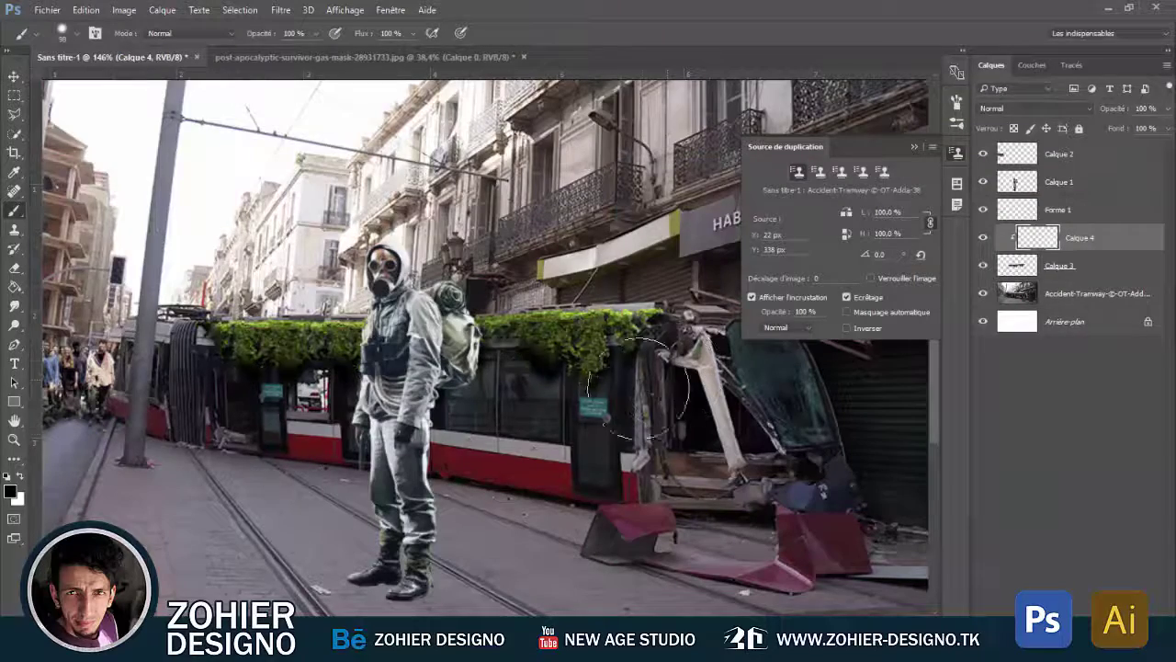
click(1059, 107)
click(1020, 145)
key(v)
scroll(485, 349, down, 3)
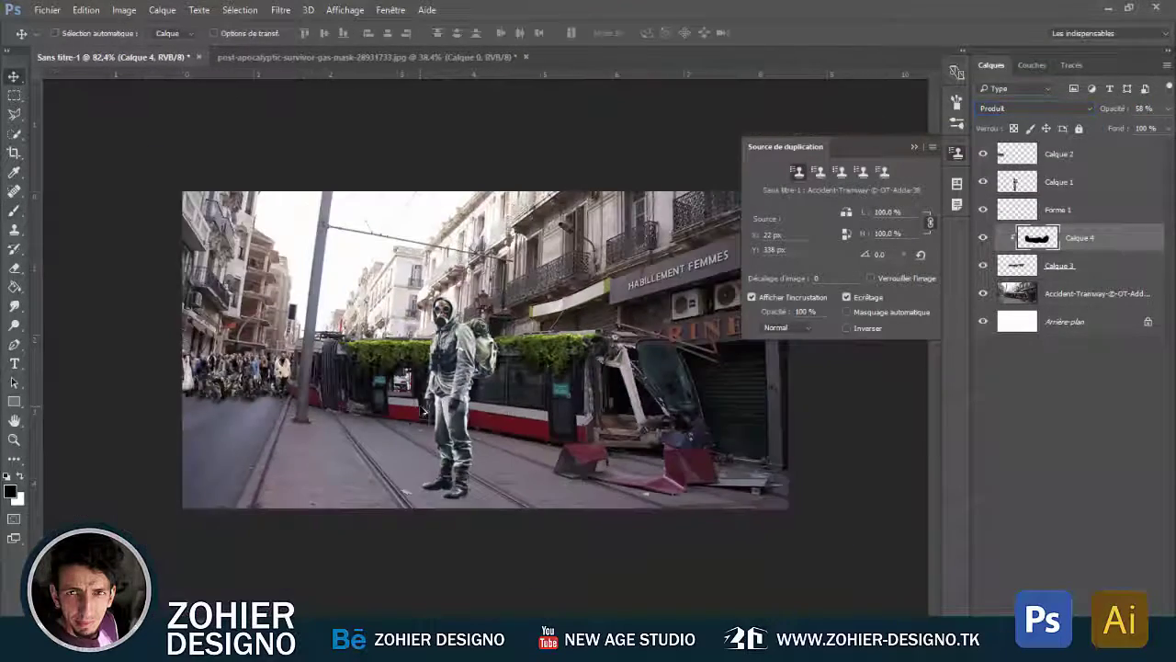
scroll(486, 349, up, 3)
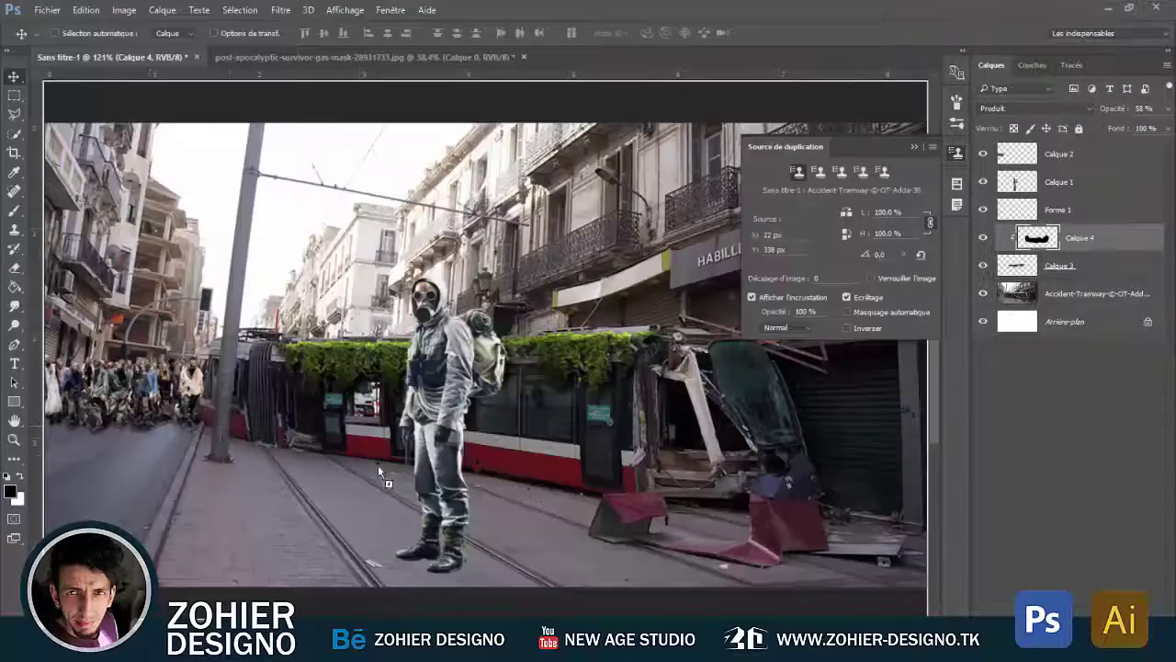
Place the tree_PNG3498 image at the upper right of the composite
drag(341, 472, 380, 472)
mouse_move(482, 340)
mouse_down()
mouse_move(266, 267)
mouse_move(763, 395)
mouse_move(698, 276)
mouse_move(717, 212)
mouse_up()
key(Return)
Pick the tree-8 image from the Images folder to bring into the composite
key(ctrl+minus)
key(ctrl+minus)
key(ctrl+minus)
key(alt+Tab)
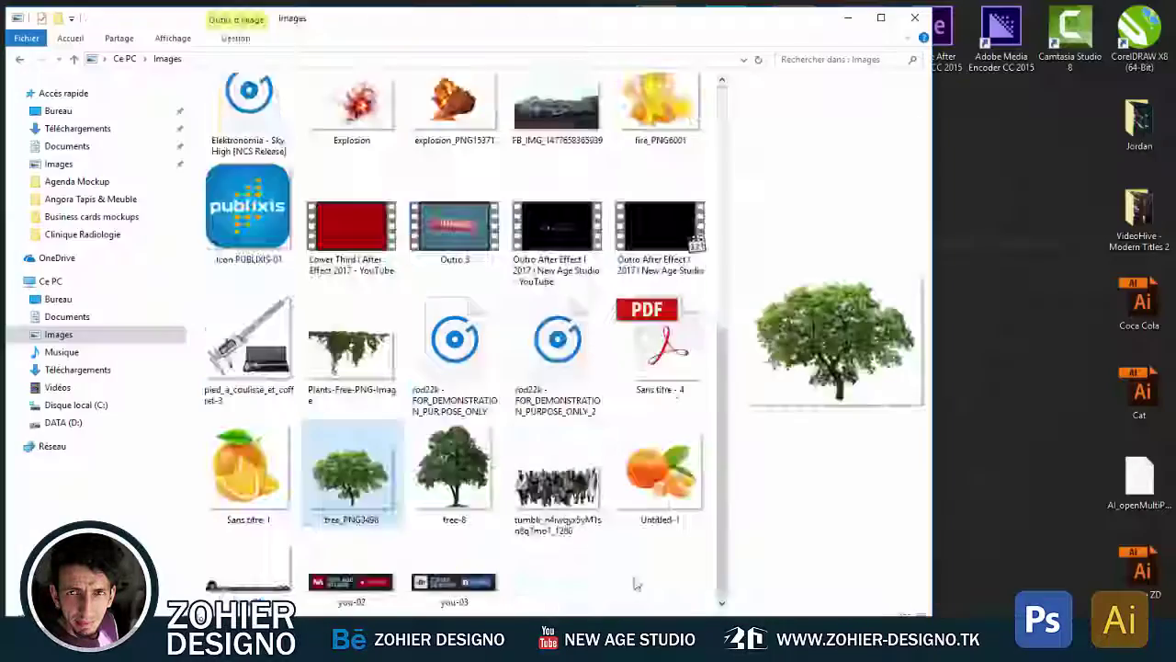
scroll(517, 166, up, 5)
click(454, 128)
scroll(626, 346, down, 4)
scroll(625, 347, down, 2)
click(455, 469)
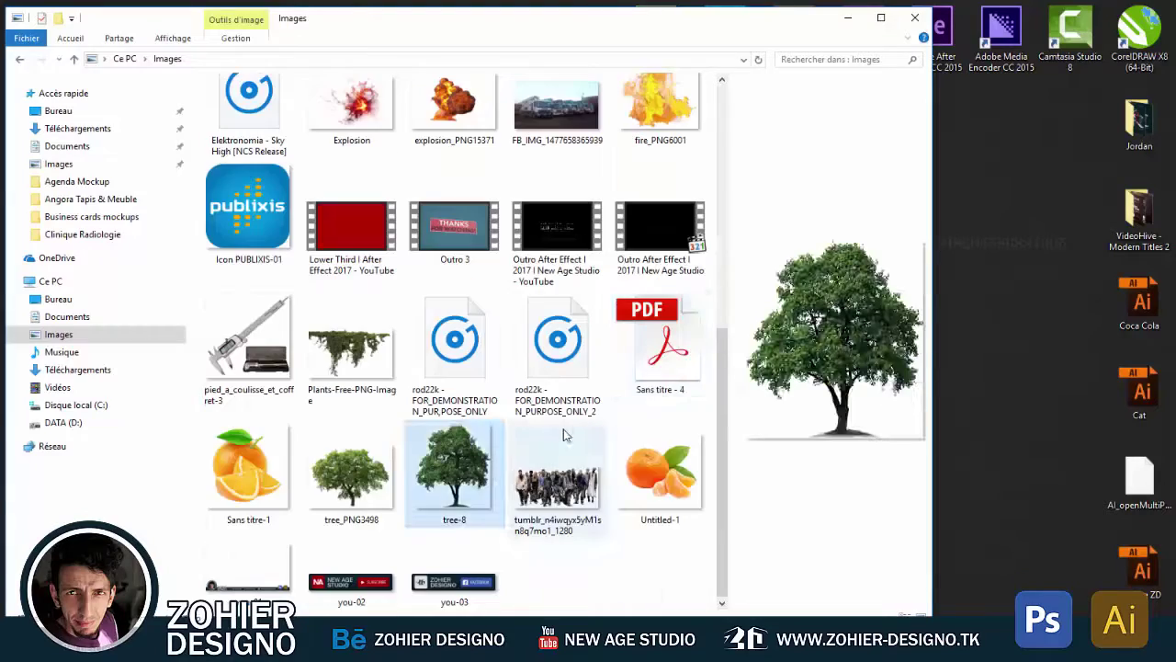
key(alt+Tab)
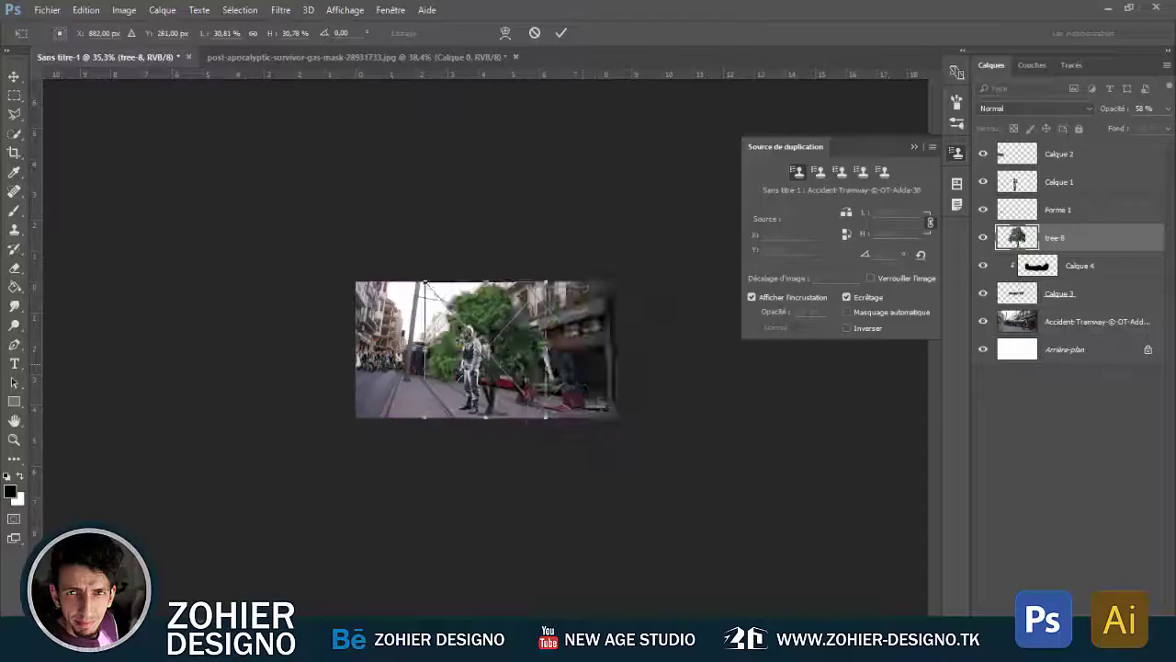
Move tree-8 to the street's right edge, erase its edges, and adjust its Hue/Saturation
drag(485, 349, 616, 348)
key(Return)
key(ctrl+plus)
key(ctrl+plus)
key(ctrl+plus)
key(ctrl+plus)
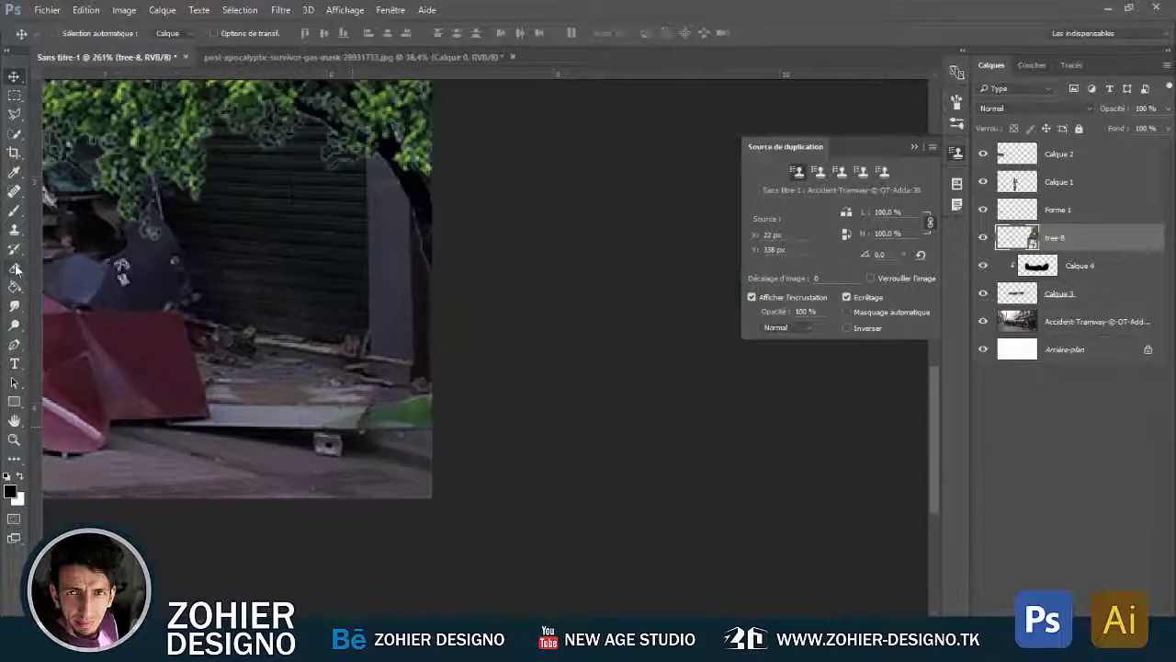
key(e)
key(ctrl+0)
key(v)
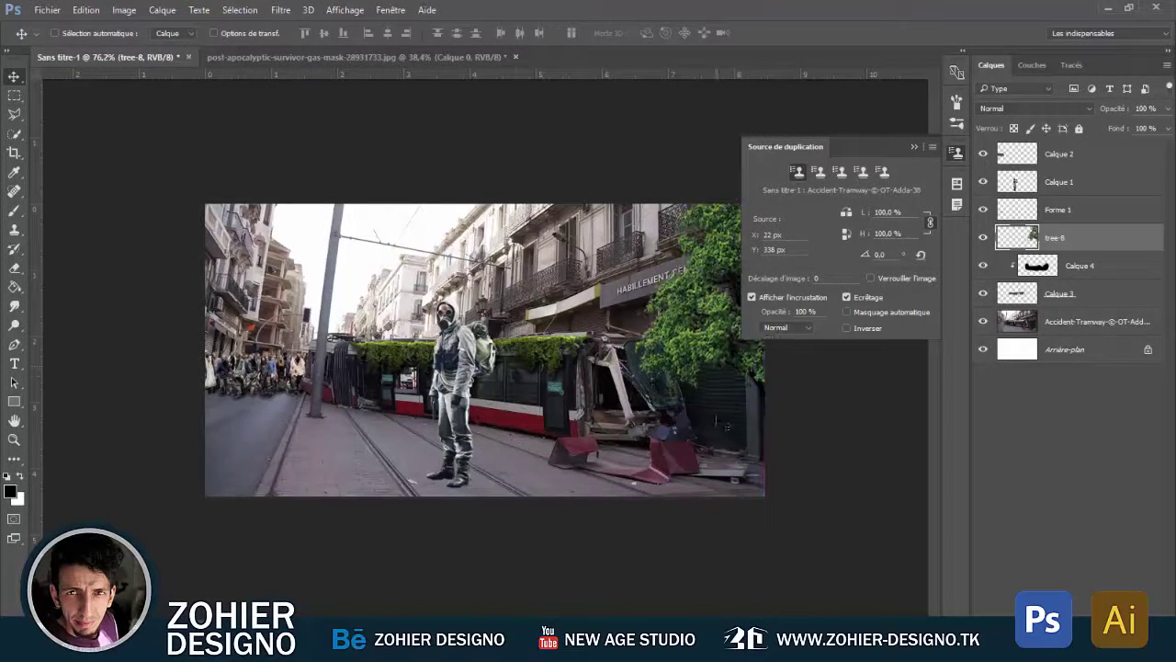
key(ctrl+u)
click(756, 198)
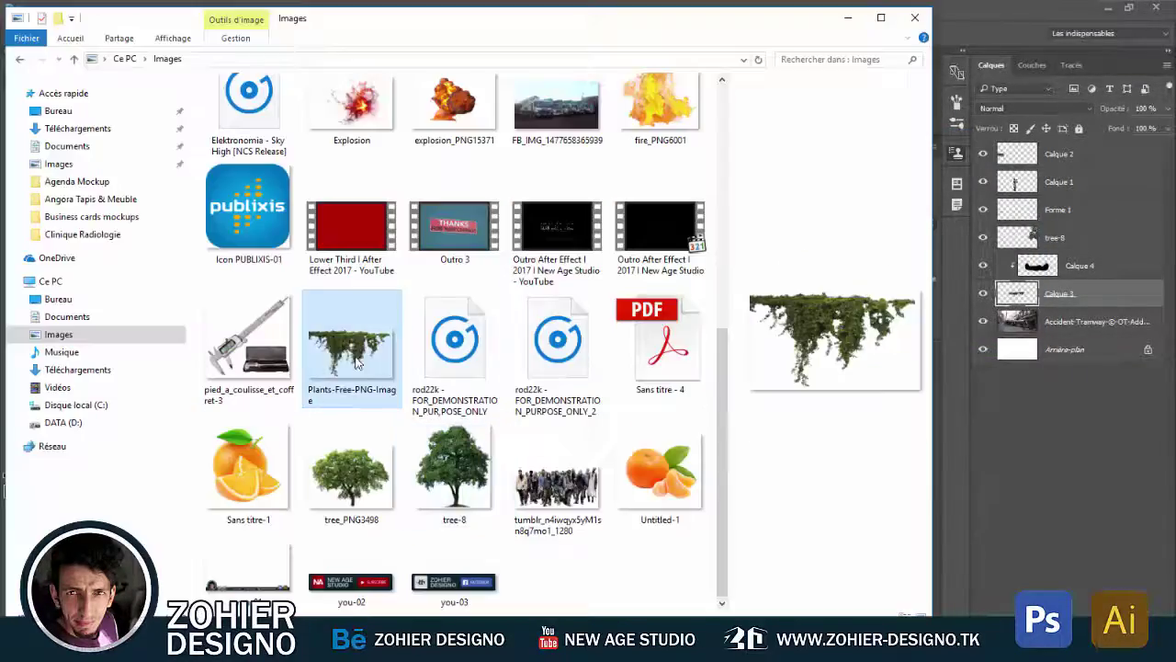
Place the hanging plants image on the balcony and duplicate it
drag(356, 364, 446, 315)
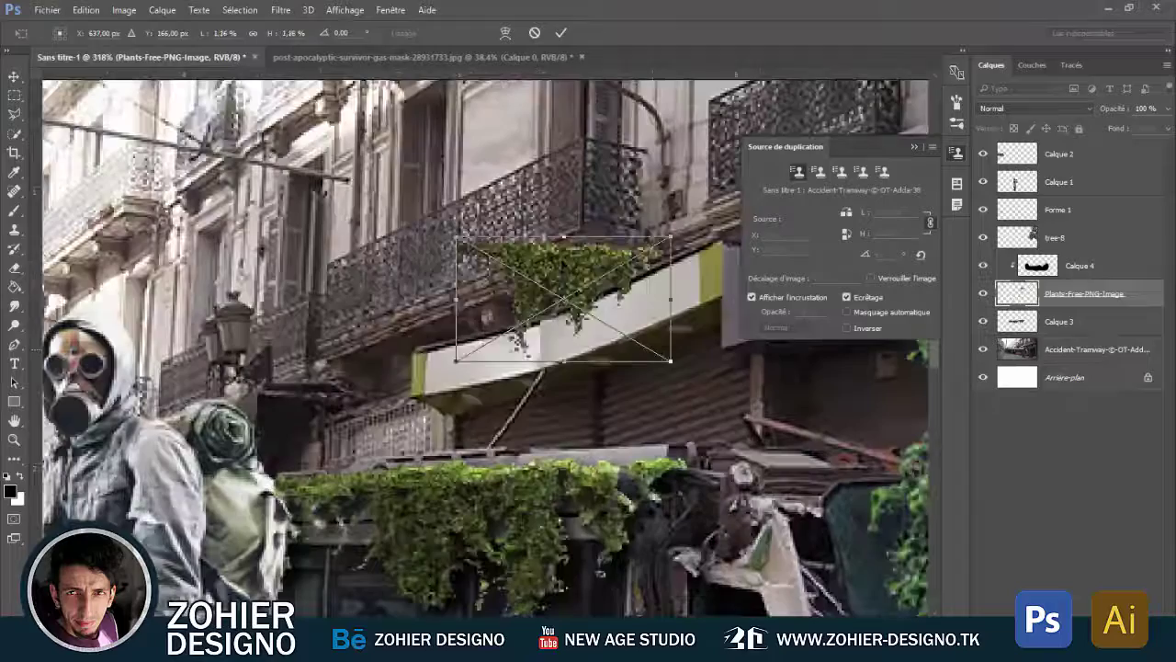
key(Return)
drag(585, 276, 539, 270)
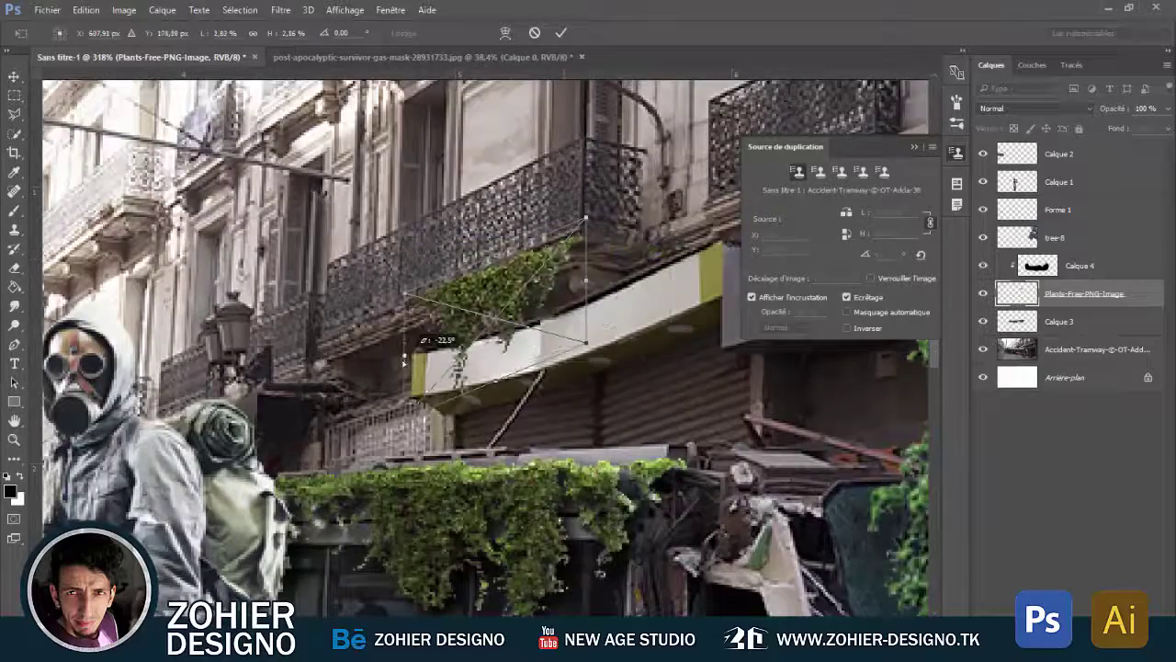
key(ctrl+j)
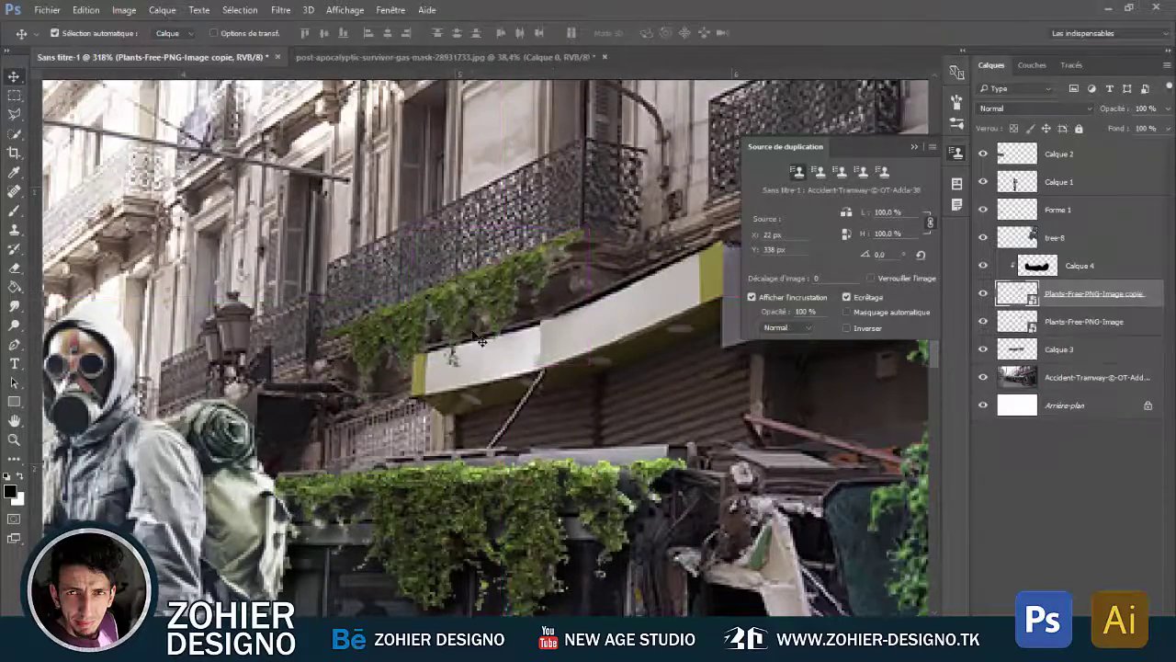
key(ctrl+0)
Check the plant copy's visibility and duplicate it from the layer menu
shift+click(1159, 295)
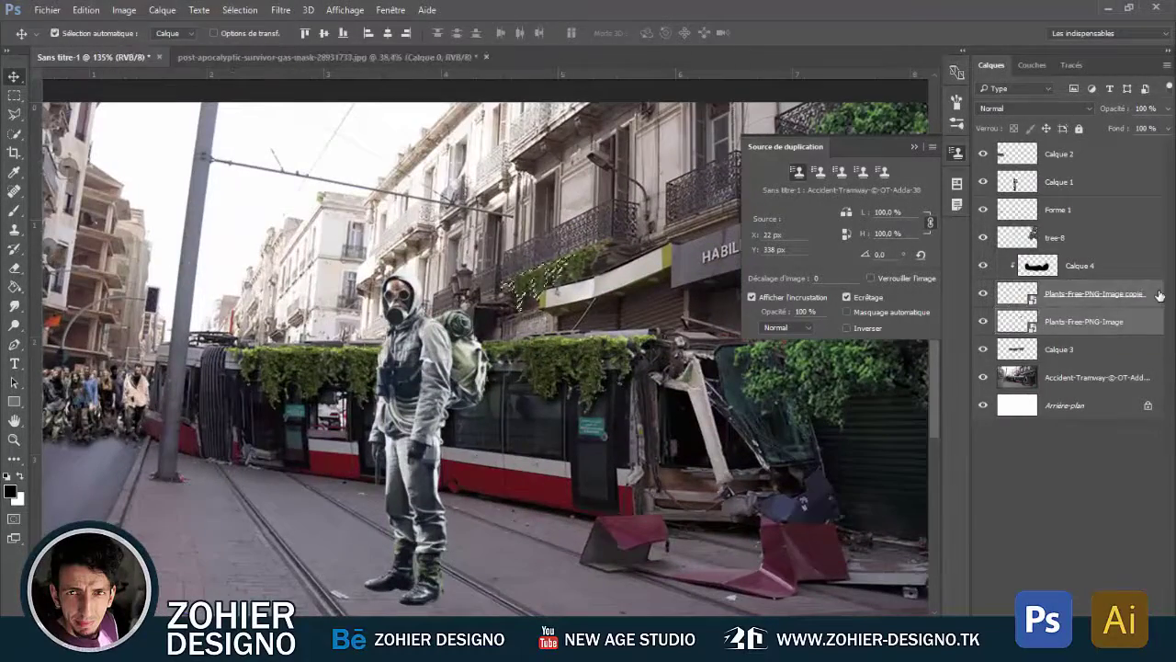
click(161, 9)
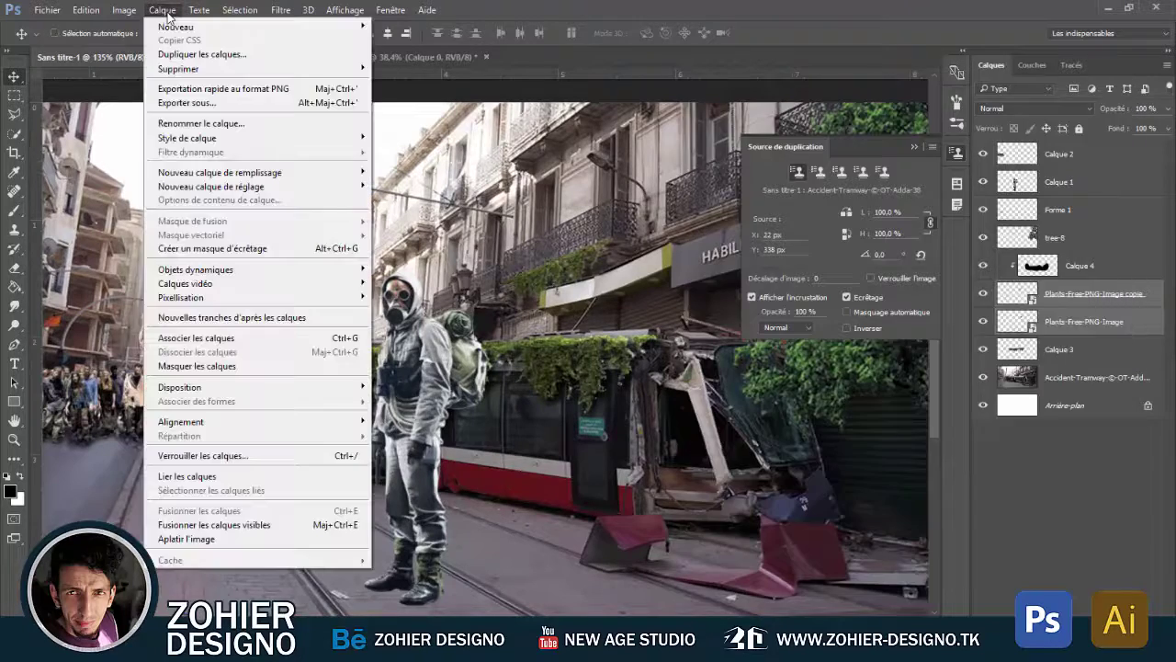
click(1089, 293)
click(983, 293)
click(983, 293)
shift+click(1036, 295)
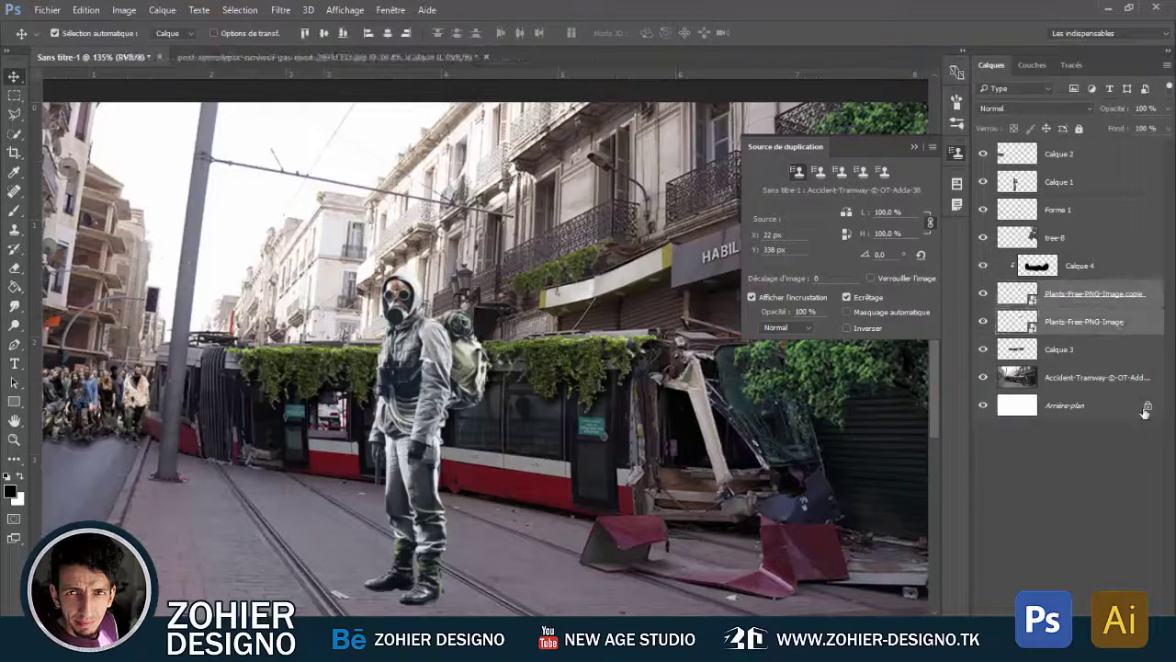
click(1095, 295)
click(1084, 321)
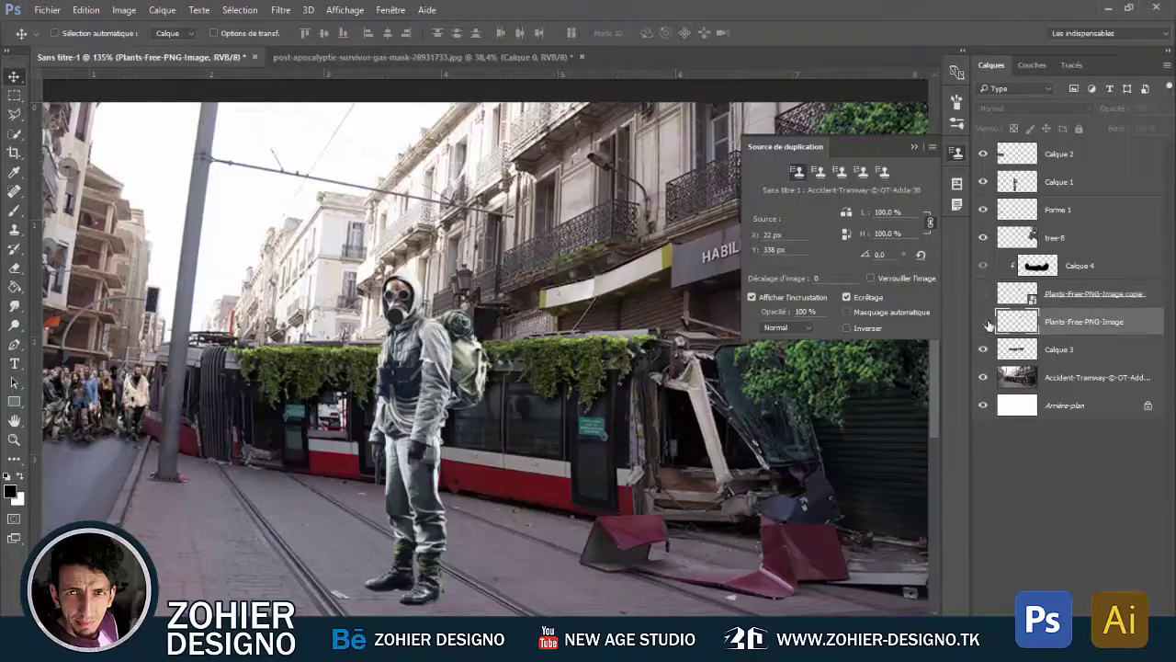
Transform a new plant copy, trim its edges, and merge it with the original plants layer
key(ctrl+j)
scroll(561, 262, up, 5)
key(ctrl+t)
key(Return)
key(e)
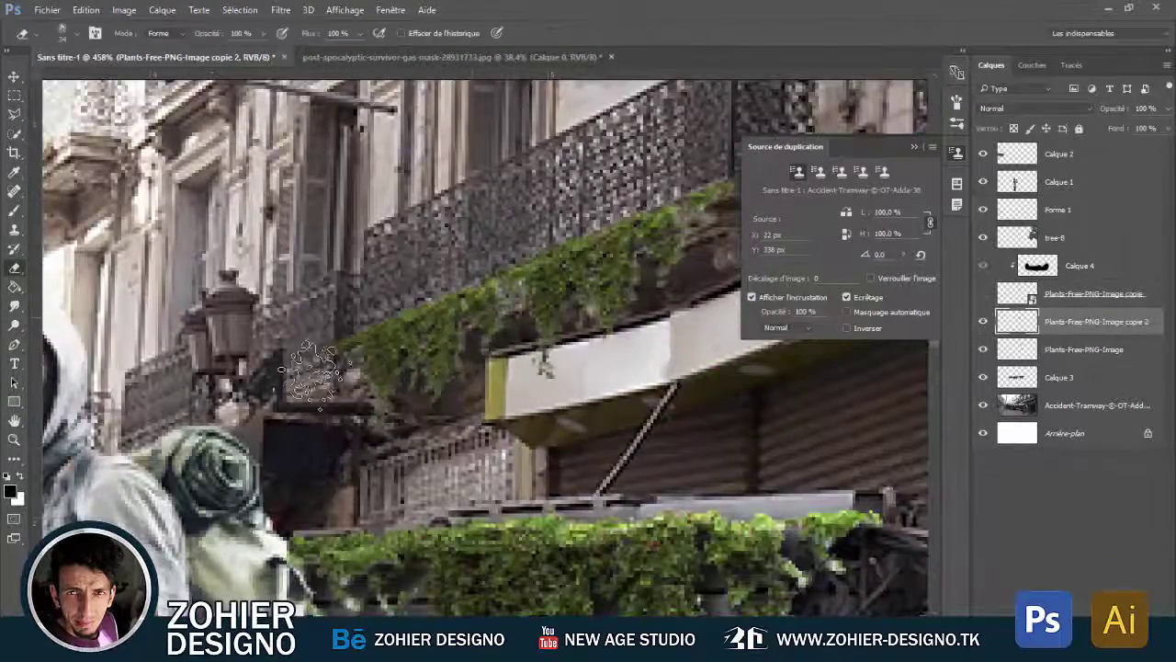
scroll(409, 377, down, 5)
ctrl+click(1089, 349)
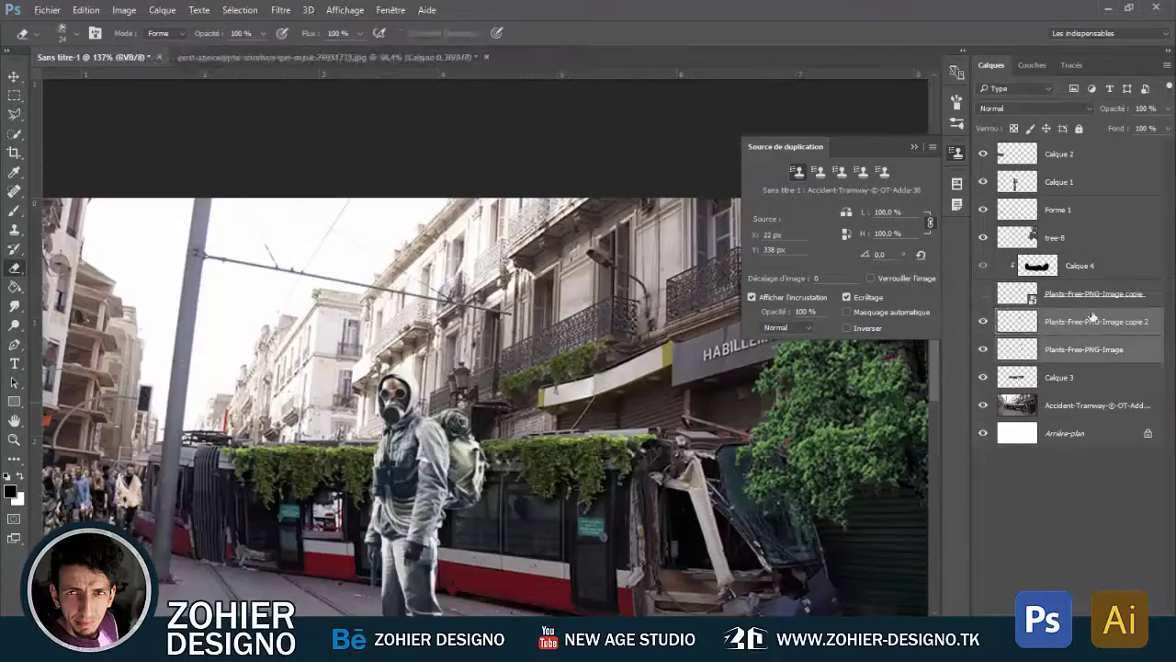
click(983, 295)
key(ctrl+e)
Duplicate the merged plants twice, moving one copy down just above the street photo
scroll(551, 367, up, 2)
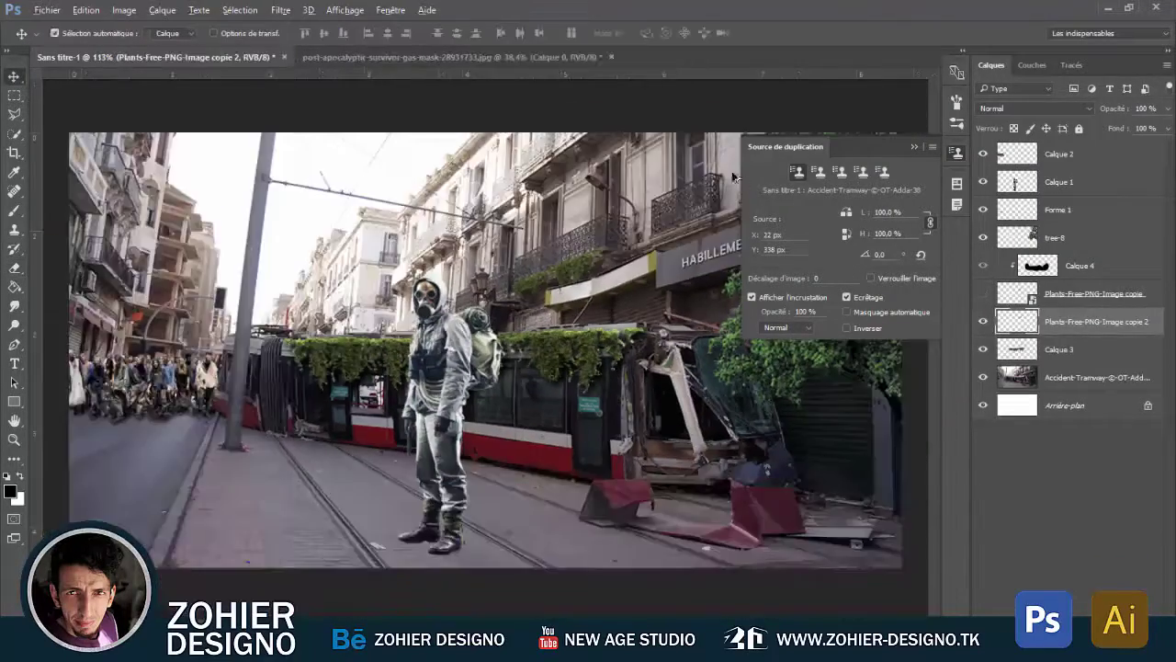
key(ctrl+j)
scroll(525, 270, up, 3)
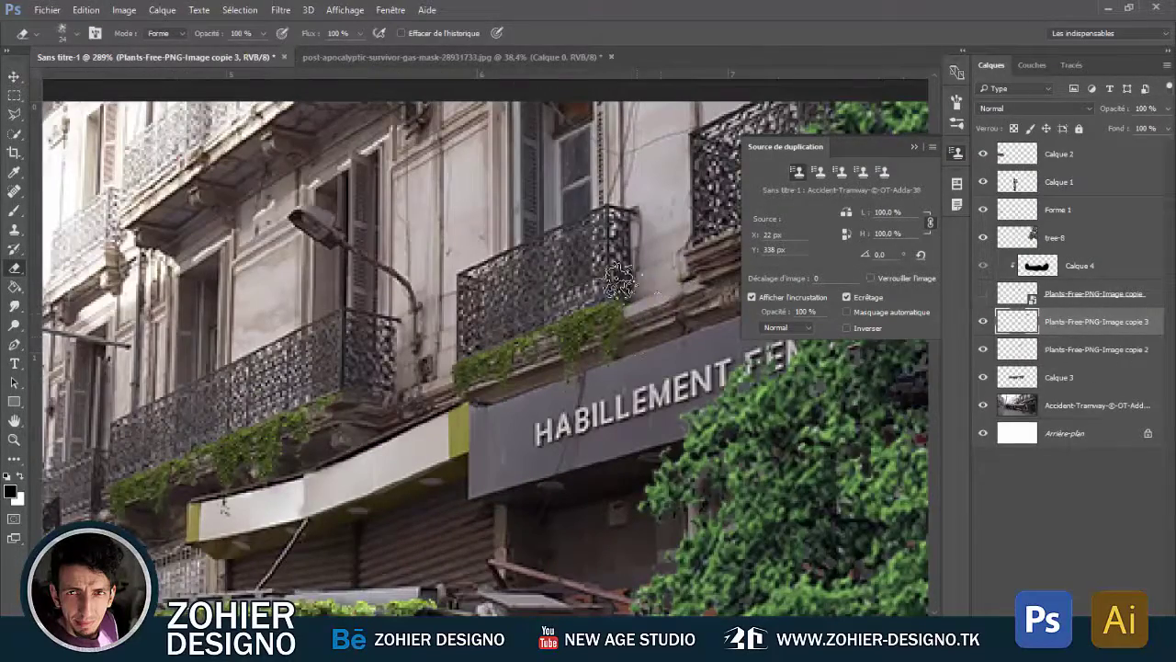
scroll(599, 404, down, 3)
click(25, 78)
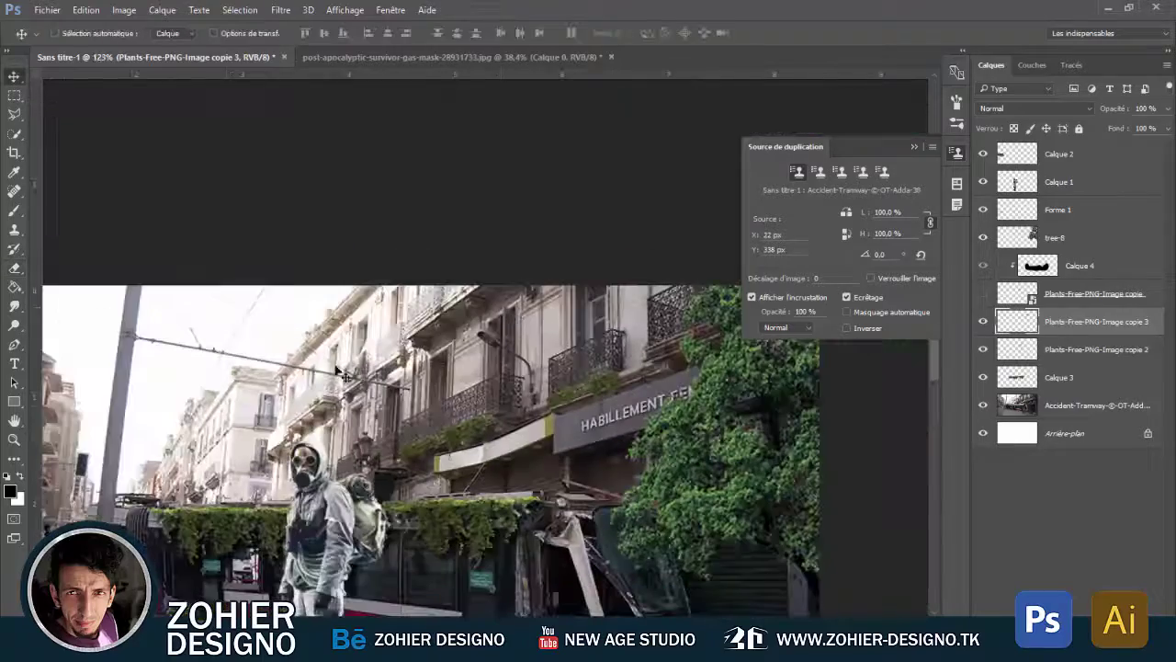
scroll(337, 371, up, 1)
key(ctrl+j)
key(ctrl+bracketleft)
key(ctrl+bracketleft)
scroll(421, 334, up, 1)
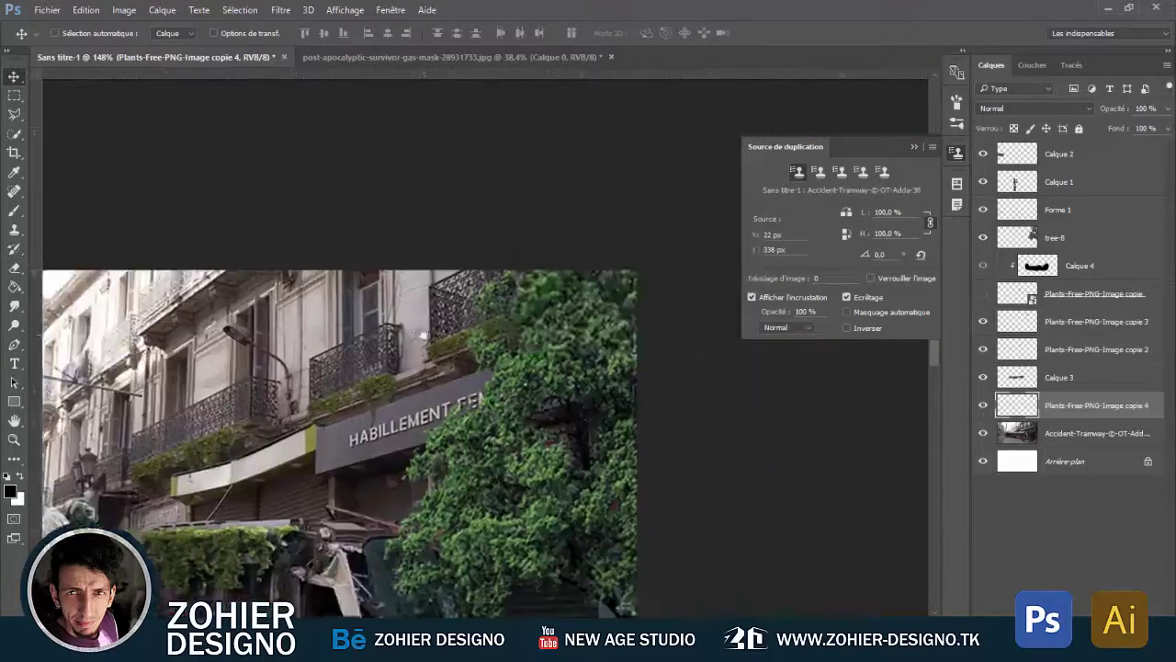
scroll(421, 333, up, 2)
key(e)
Add a plant copy above copie 2, fit it to the lower balcony, and erase edges at 44%
scroll(335, 322, down, 3)
scroll(514, 275, up, 4)
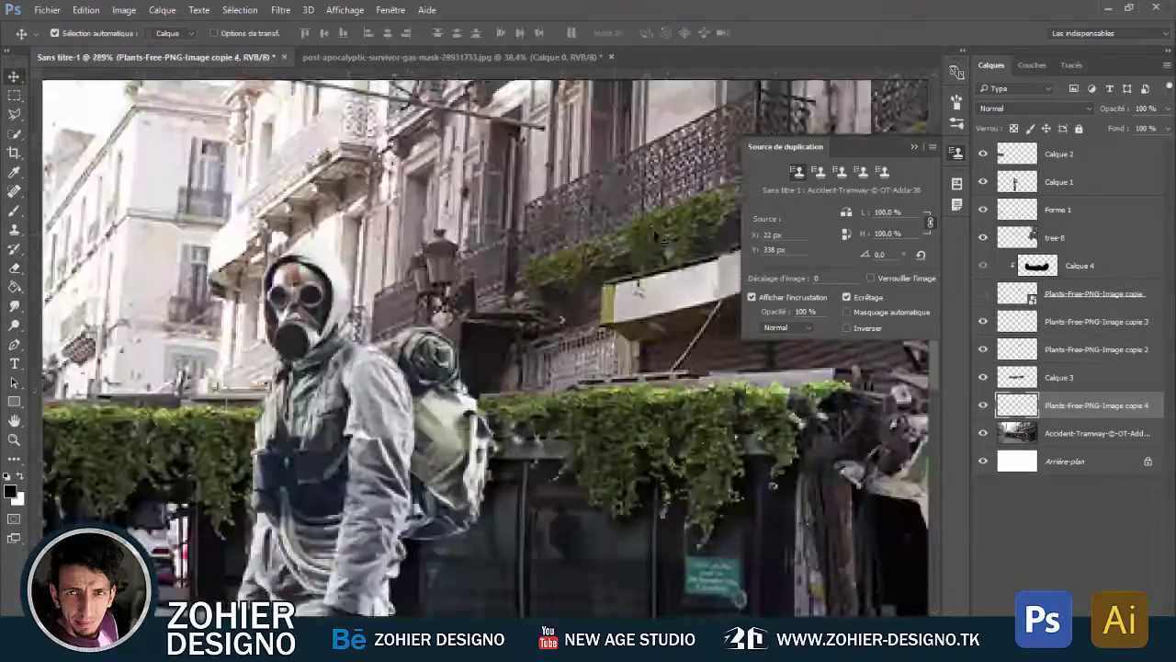
key(ctrl+j)
key(ctrl+bracketright)
key(ctrl+bracketright)
key(ctrl+t)
drag(510, 275, 514, 286)
key(Return)
scroll(515, 287, up, 3)
key(e)
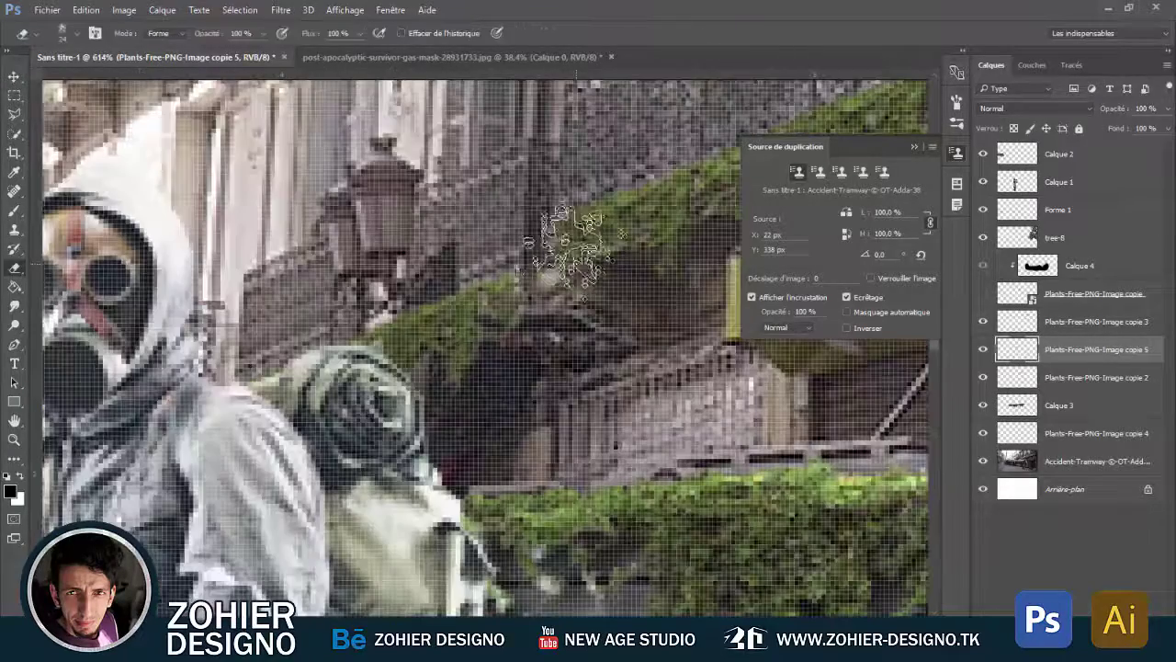
key(4)
key(4)
click(62, 33)
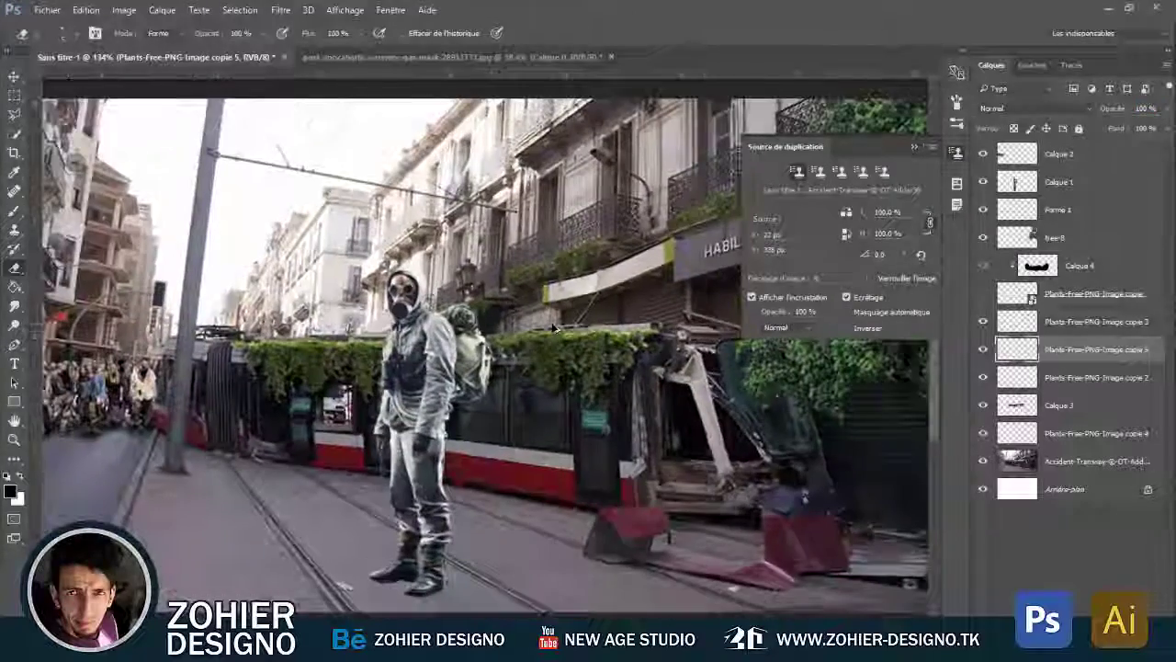
key(v)
click(1045, 409)
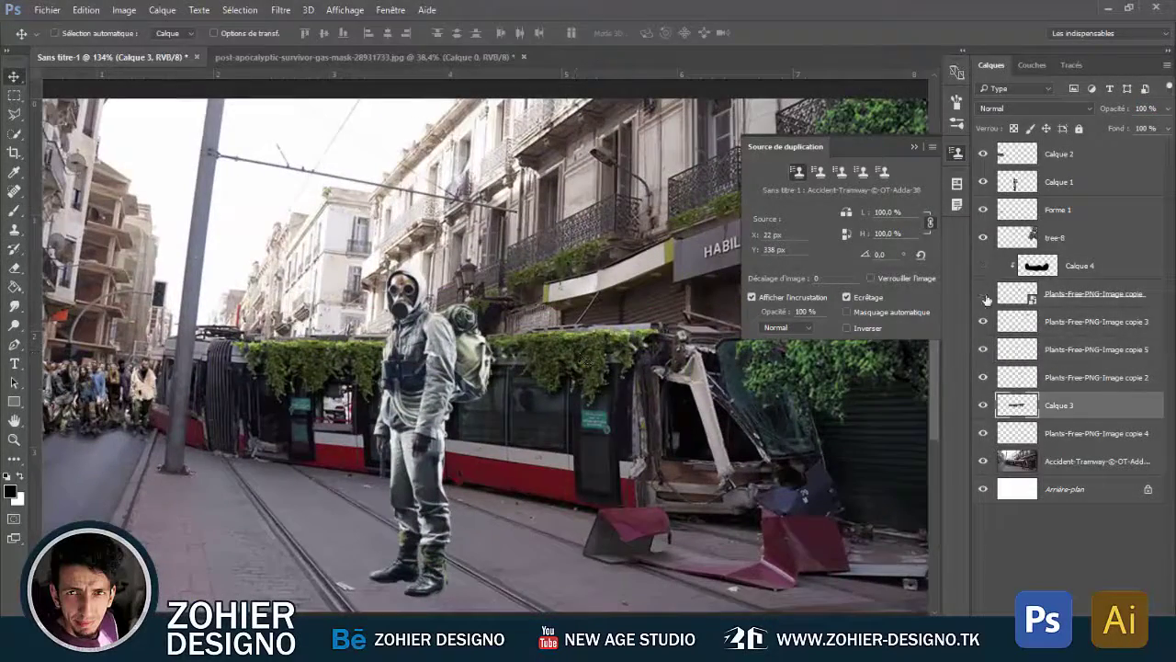
scroll(479, 368, down, 3)
Switch the brush to a larger 148 px brush
scroll(479, 367, up, 4)
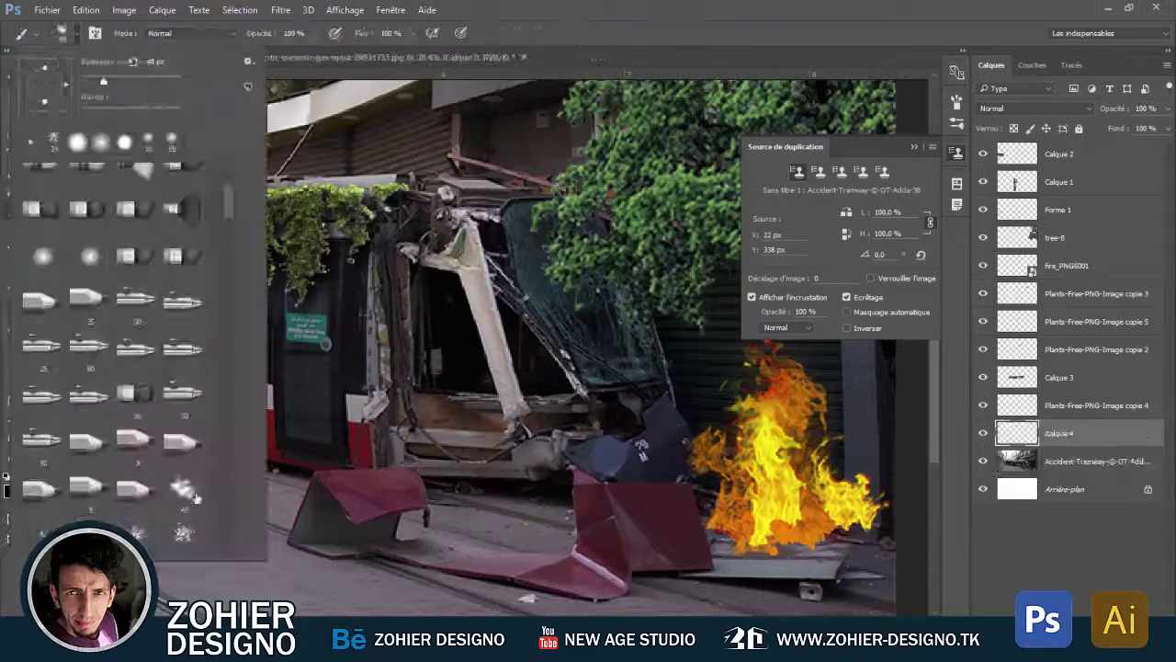
double_click(194, 495)
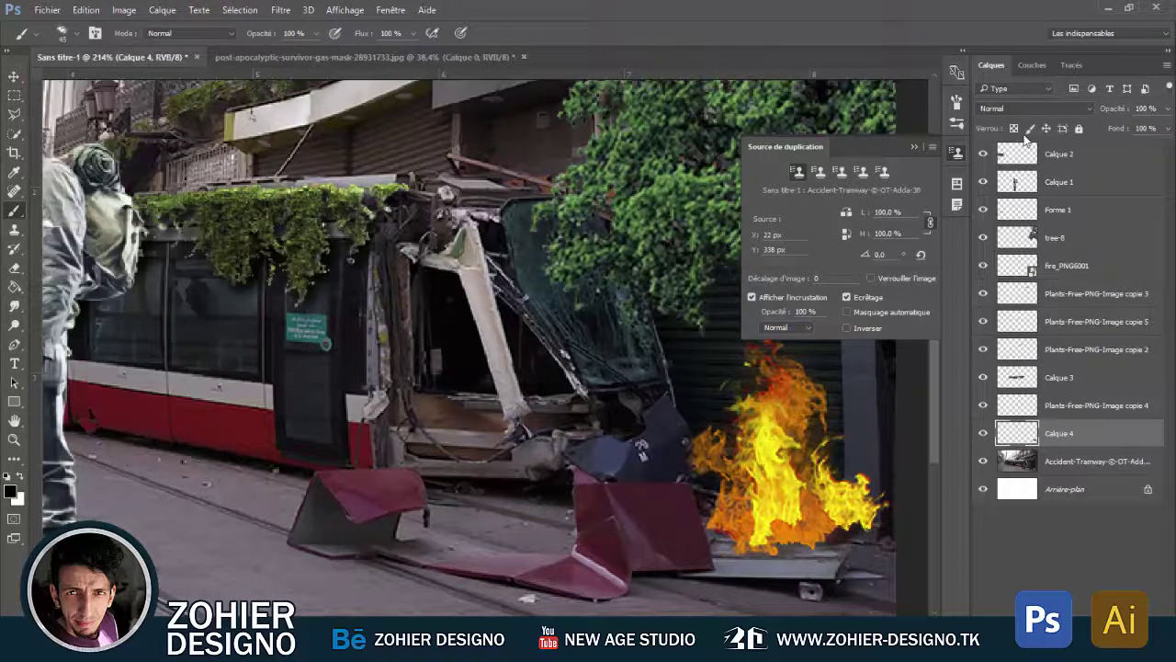
key(F5)
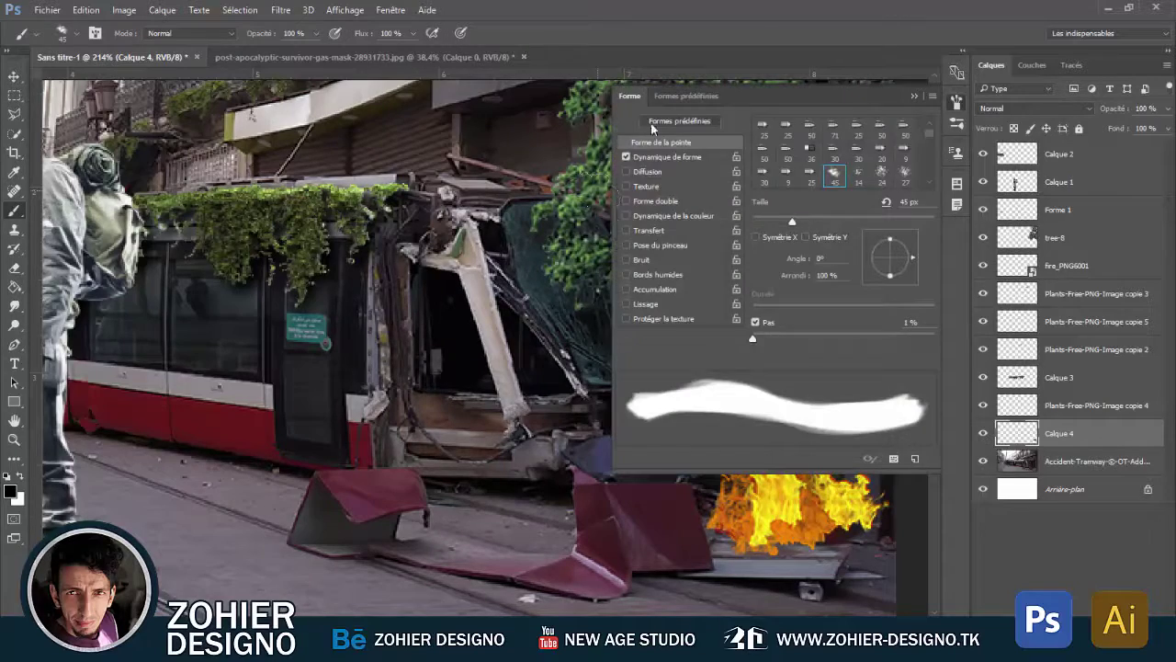
key(F5)
click(62, 33)
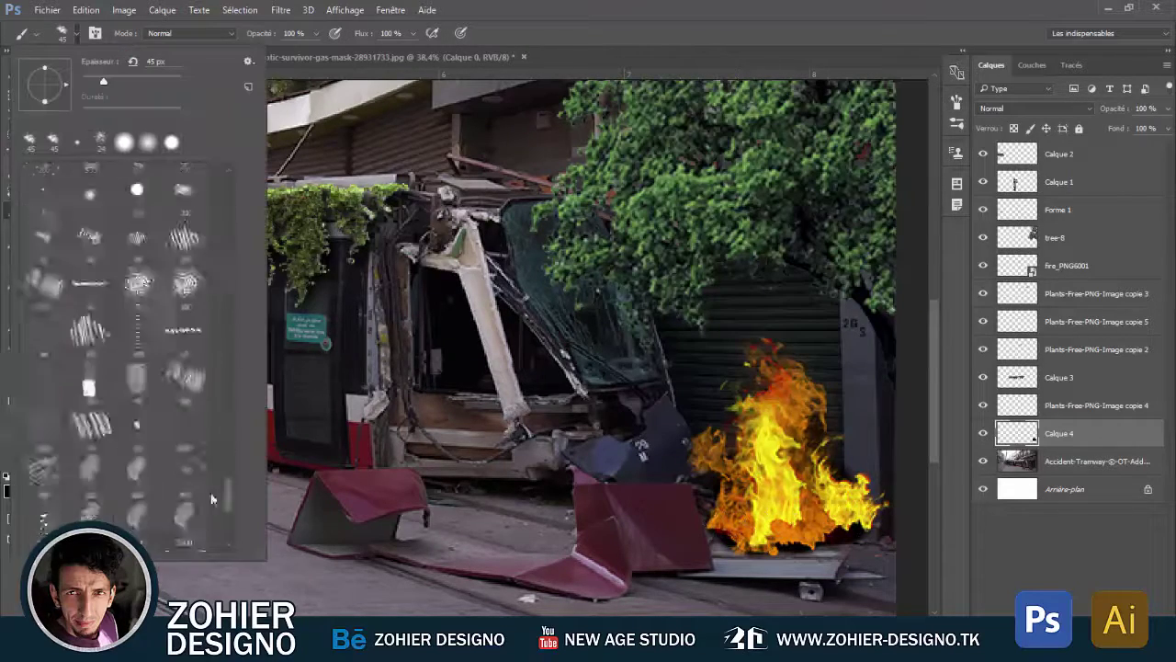
scroll(212, 410, down, 3)
scroll(211, 410, down, 3)
double_click(184, 519)
Pick a cloudy smoke brush at size 95 and switch to the eraser
click(63, 33)
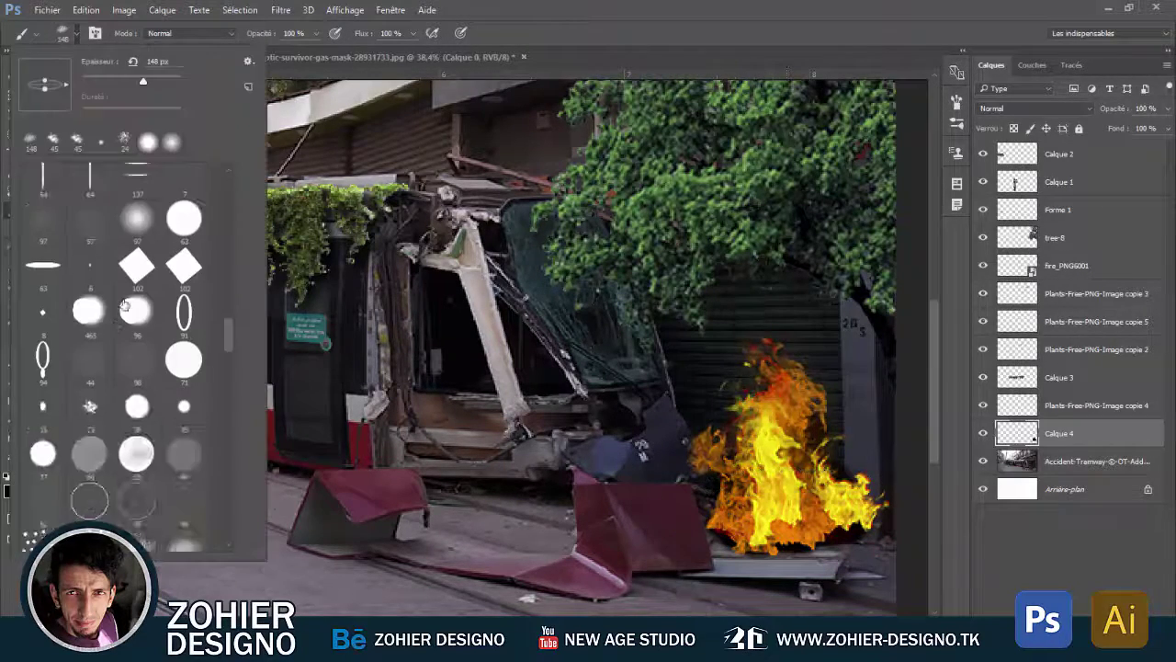
scroll(229, 279, down, 3)
scroll(228, 279, down, 5)
scroll(229, 279, down, 3)
scroll(229, 279, up, 1)
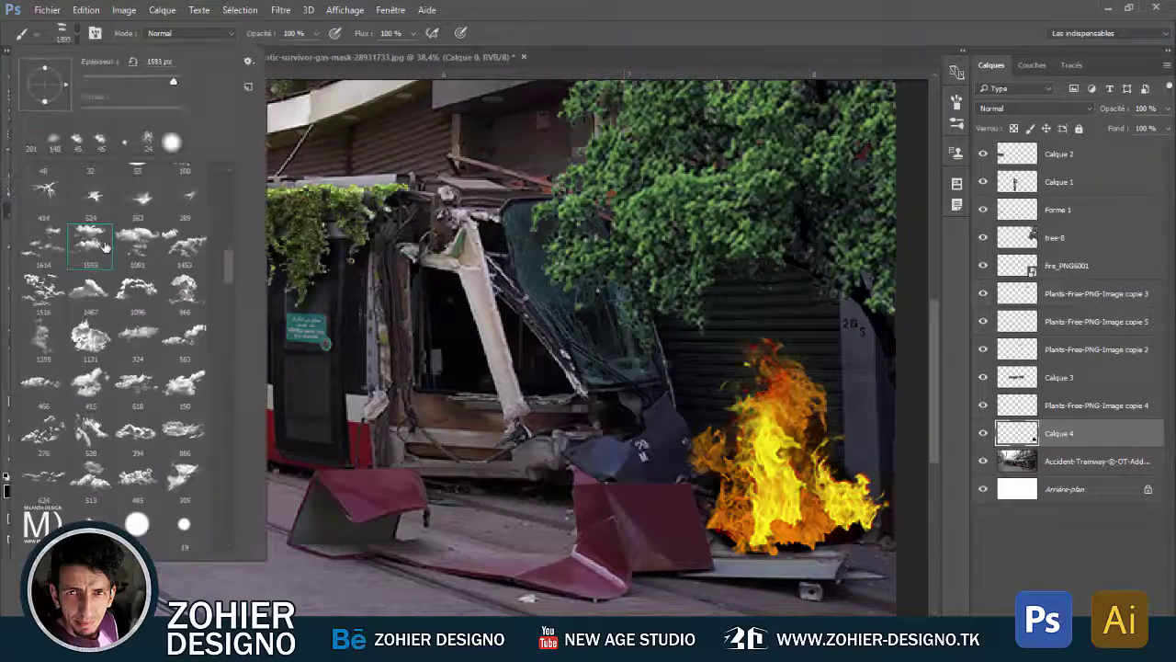
double_click(90, 247)
click(62, 33)
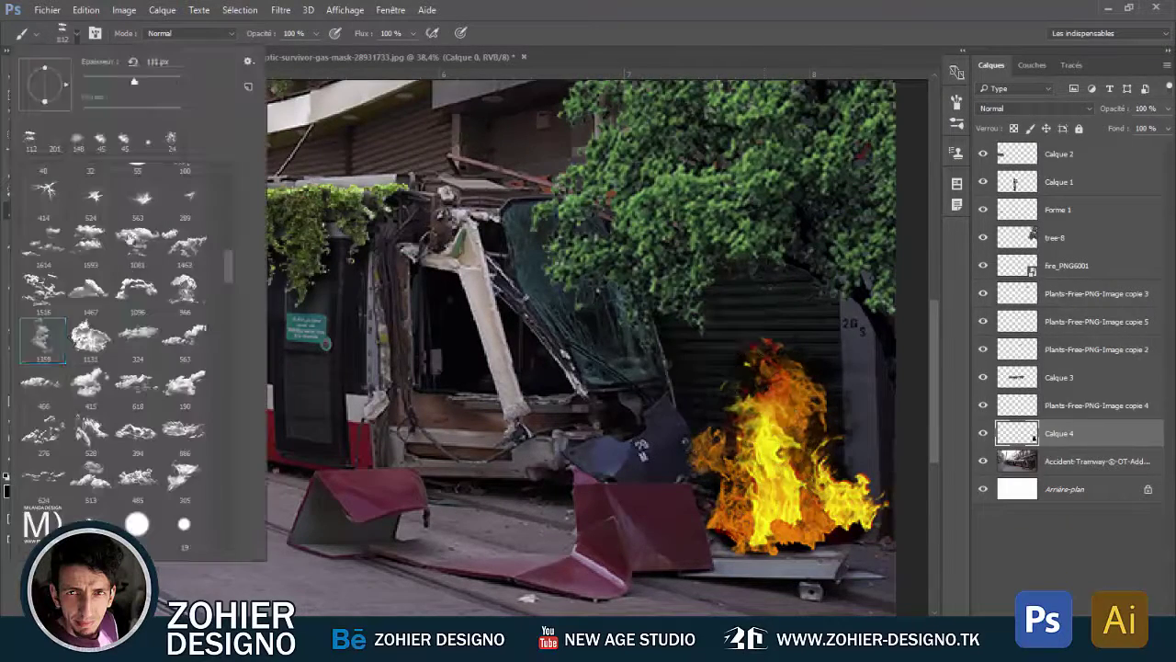
double_click(137, 276)
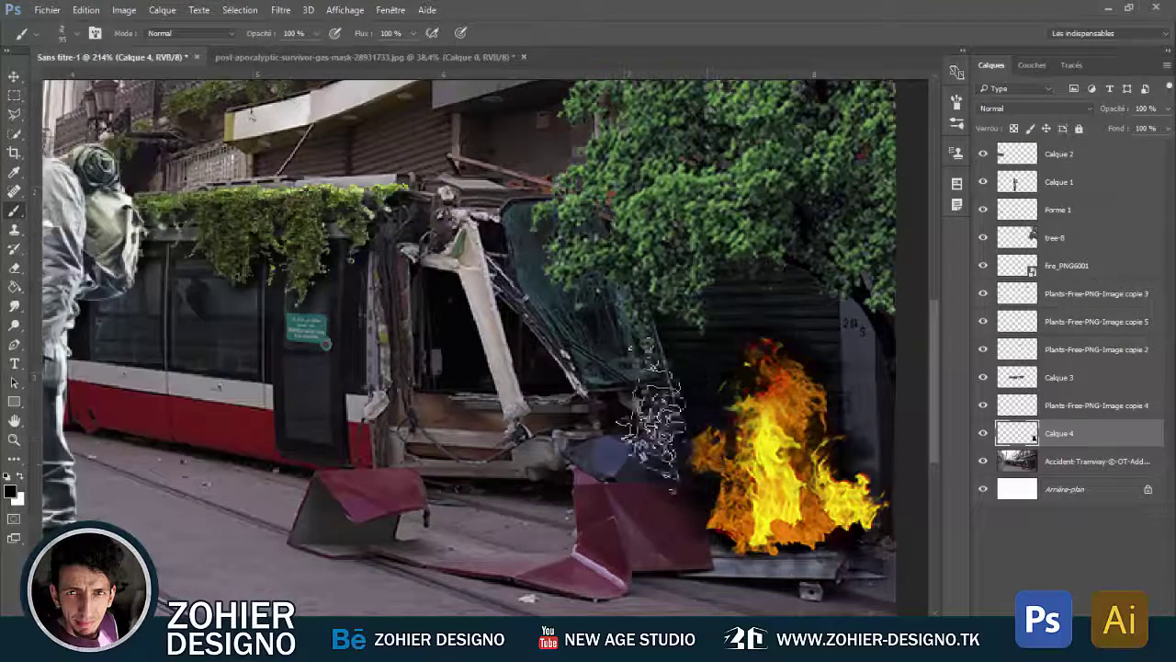
key(e)
click(63, 33)
key(Escape)
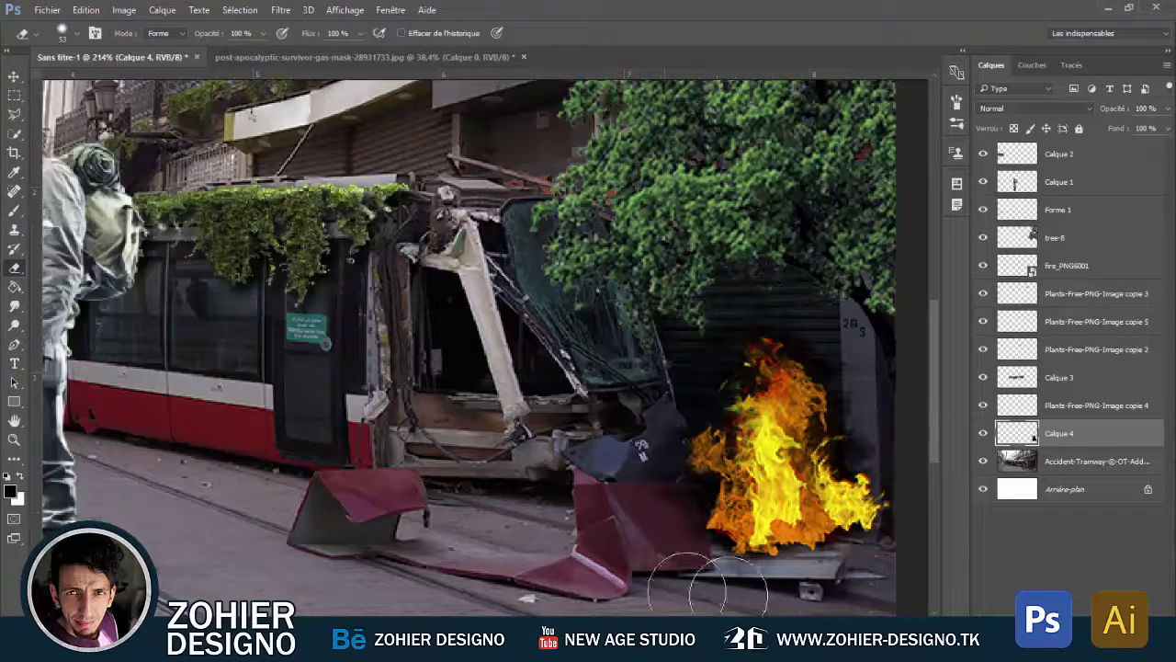
Adjust the fire layer's Magentas saturation with Hue/Saturation
click(1066, 266)
key(ctrl+minus)
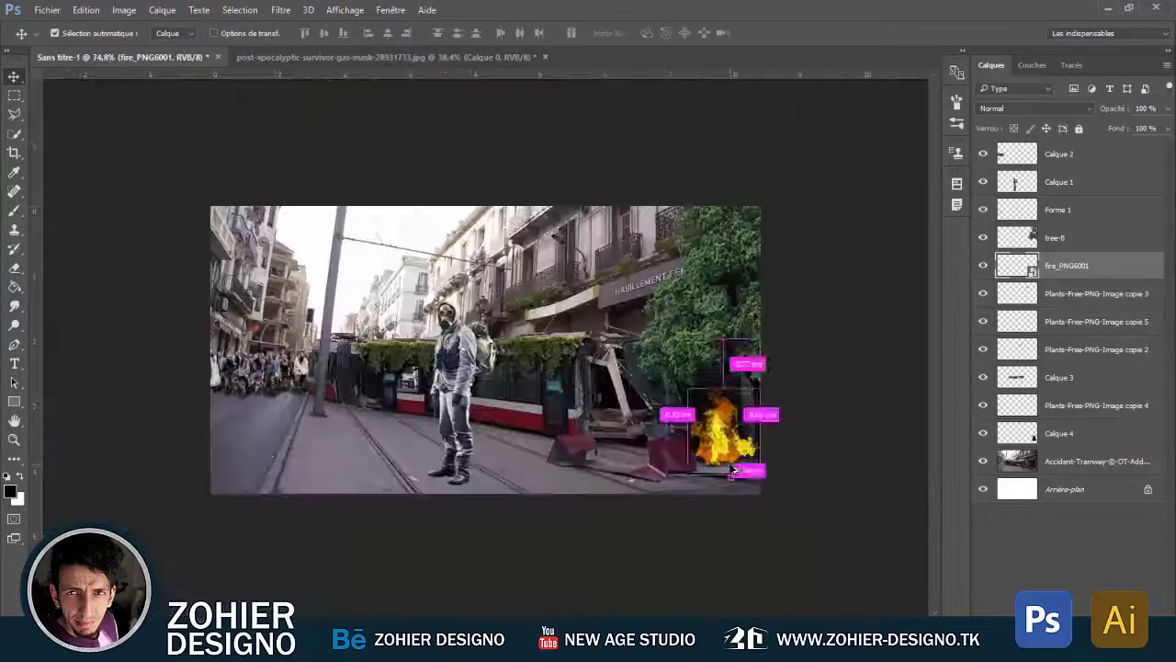
key(ctrl+u)
click(490, 191)
click(487, 264)
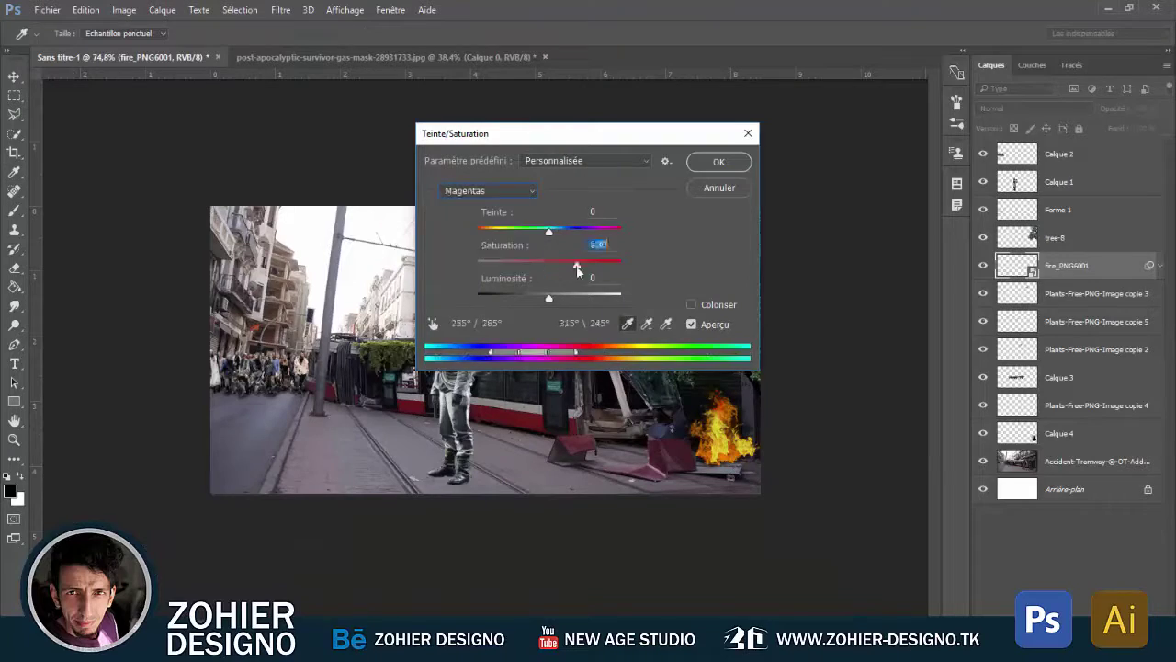
key(Return)
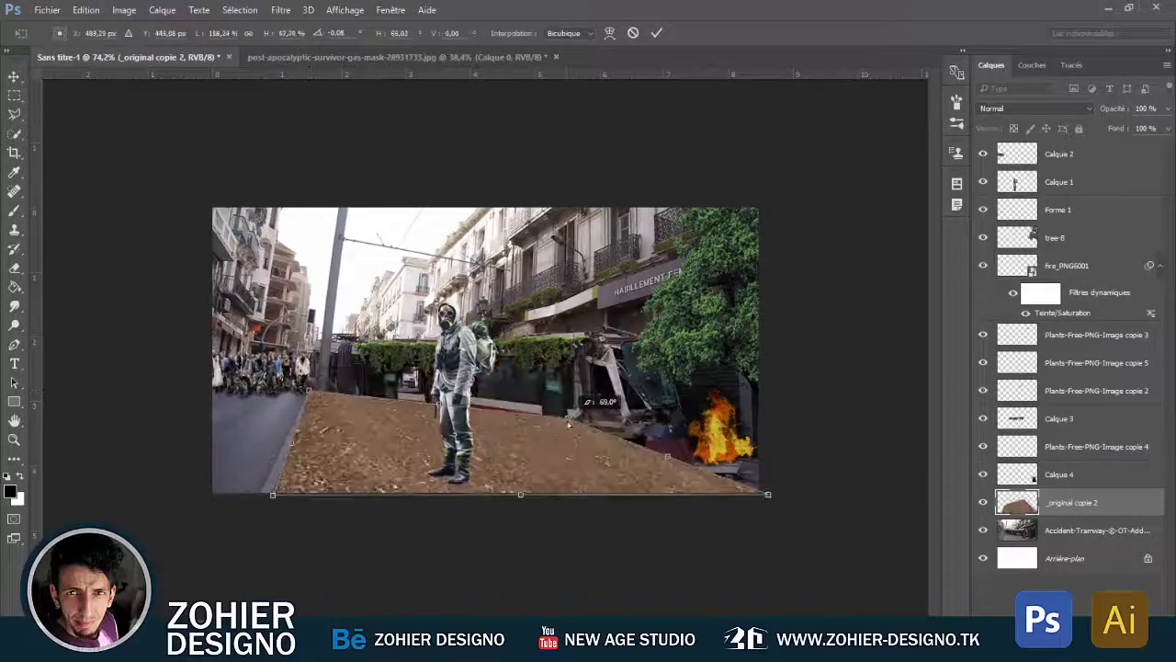
Pan across the pavement to inspect the dirt texture on the street
scroll(1030, 110, down, 10)
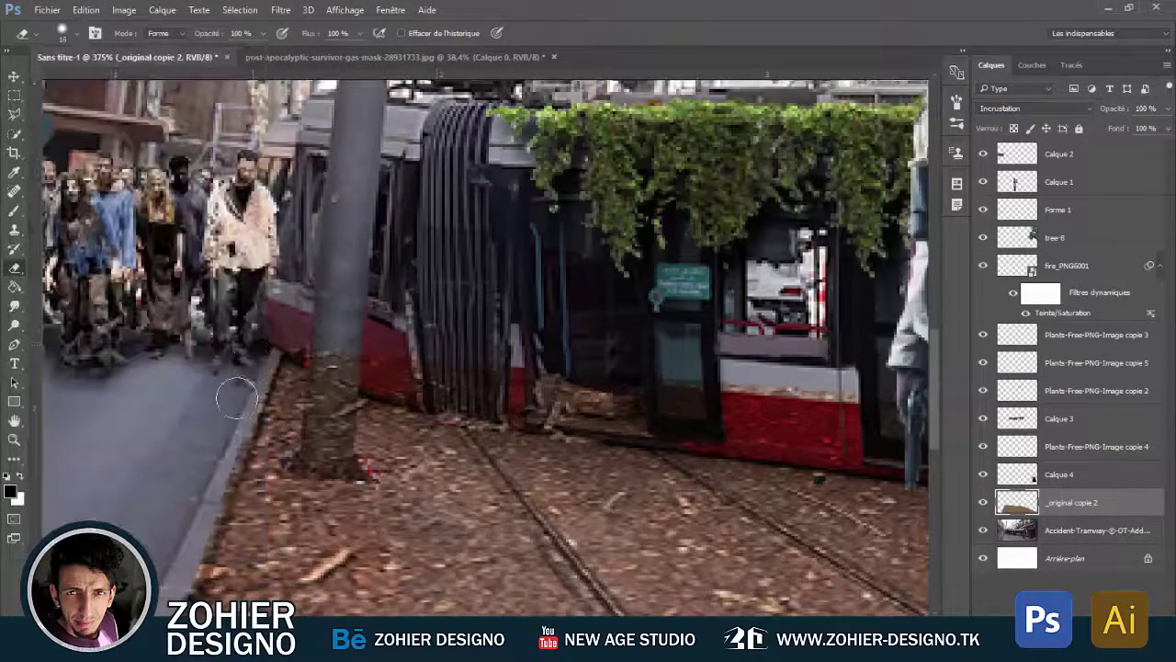
drag(237, 397, 310, 139)
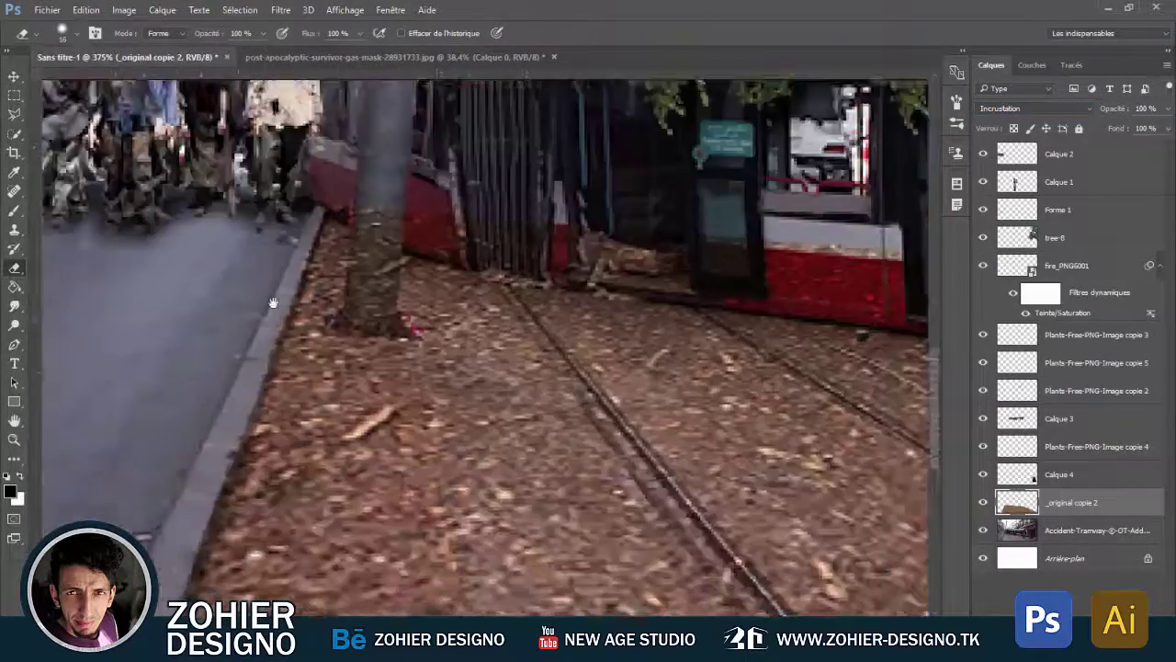
scroll(303, 225, up, 5)
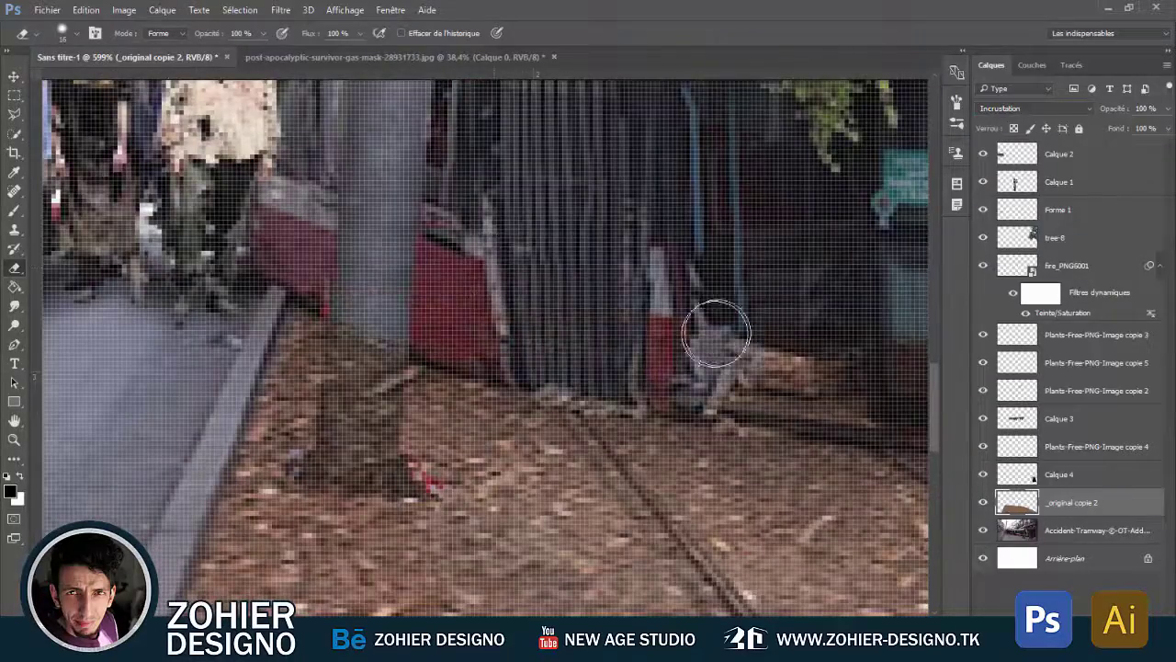
scroll(708, 333, up, 3)
scroll(839, 380, up, 2)
scroll(487, 274, right, 5)
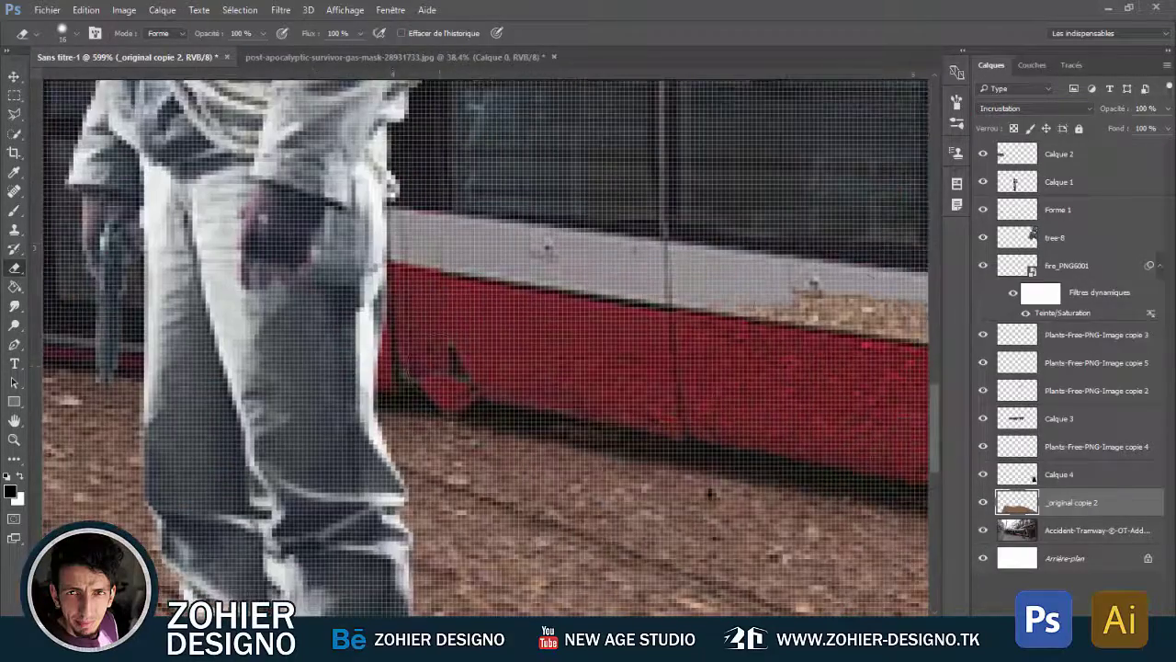
scroll(656, 460, right, 5)
scroll(578, 270, right, 5)
scroll(543, 341, right, 5)
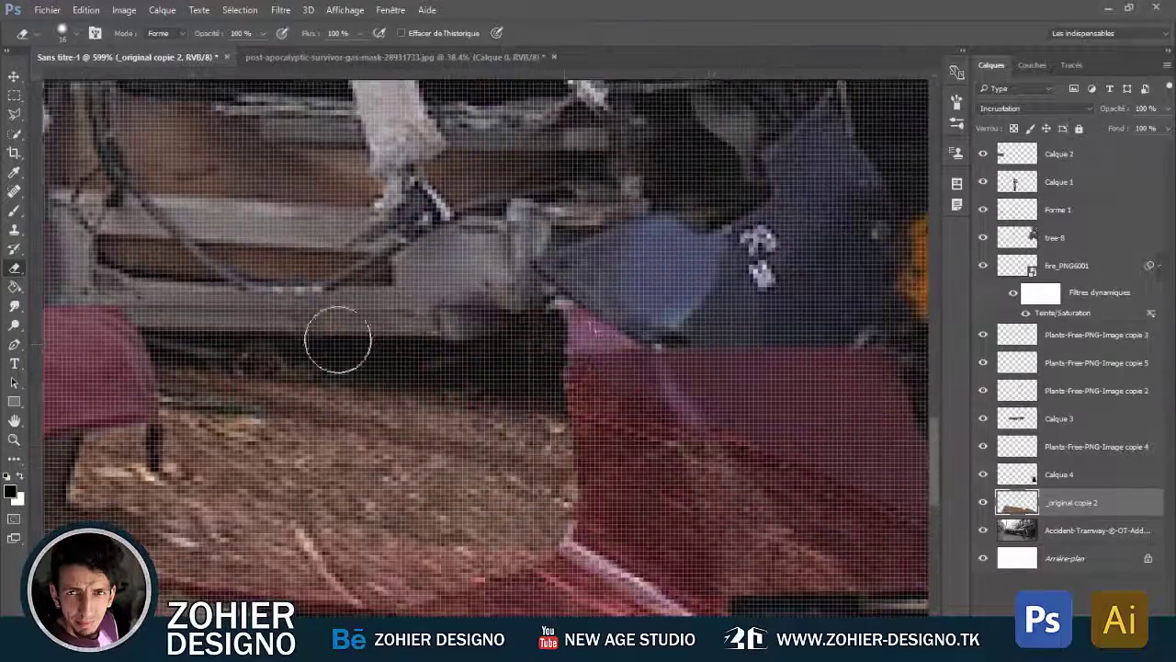
Erase the dirt from the red debris blade and the base of the left pole
scroll(338, 340, down, 1)
scroll(338, 340, right, 2)
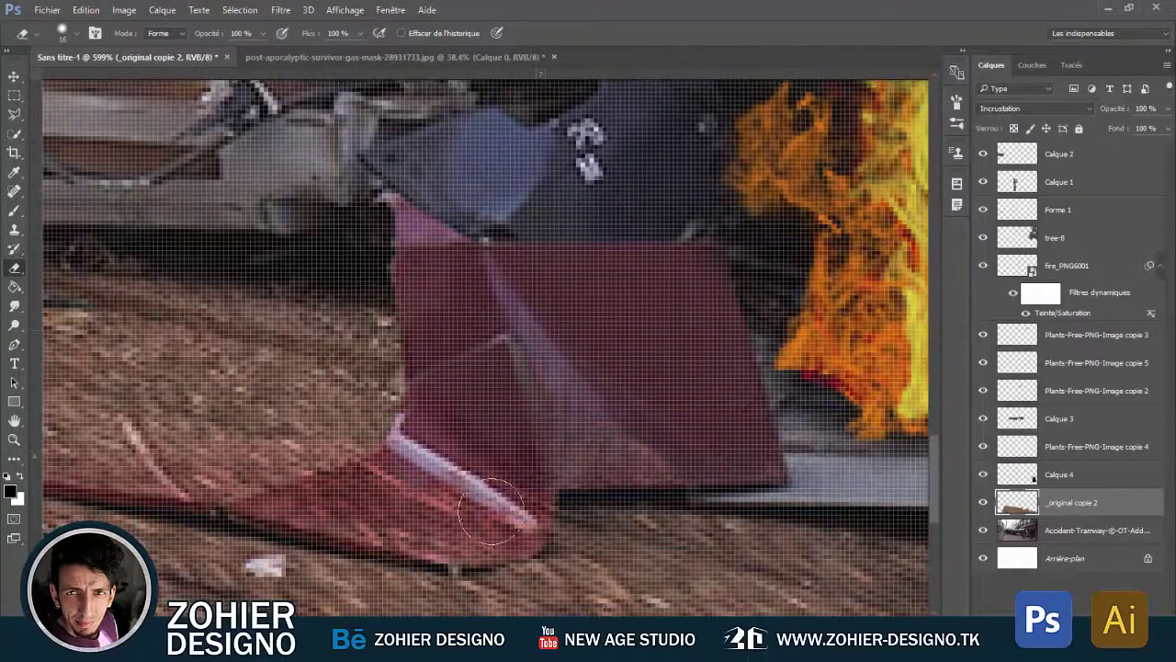
scroll(315, 499, right, 5)
scroll(529, 328, left, 5)
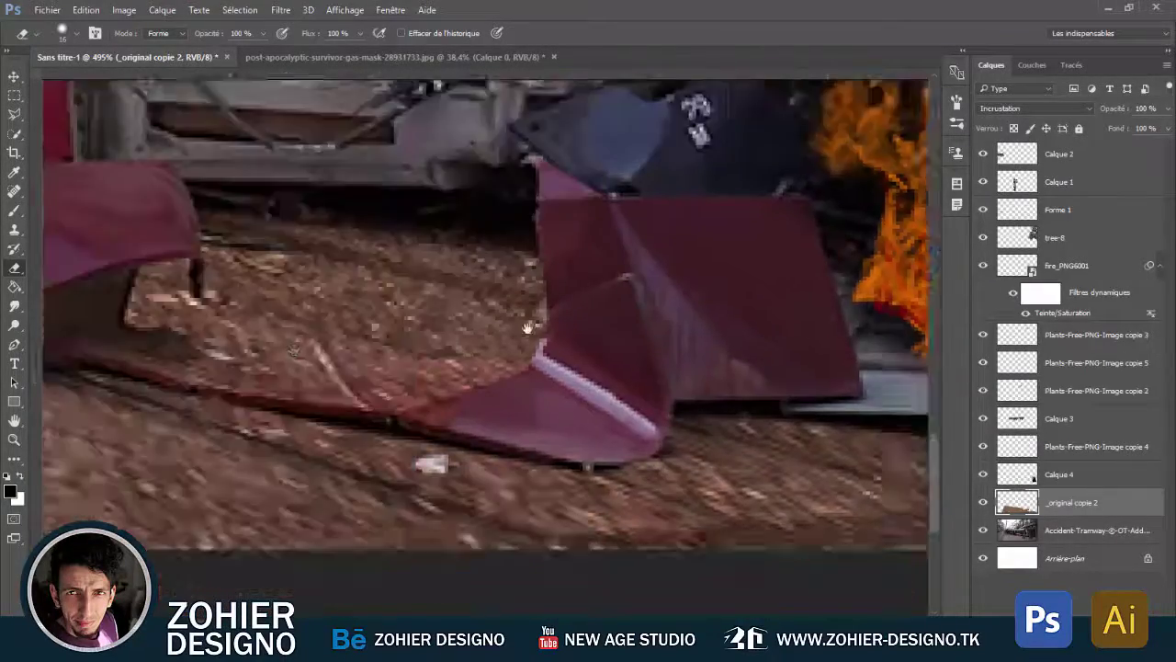
scroll(528, 328, left, 5)
mouse_move(749, 372)
mouse_down()
mouse_move(730, 395)
mouse_move(131, 328)
mouse_move(269, 343)
mouse_up()
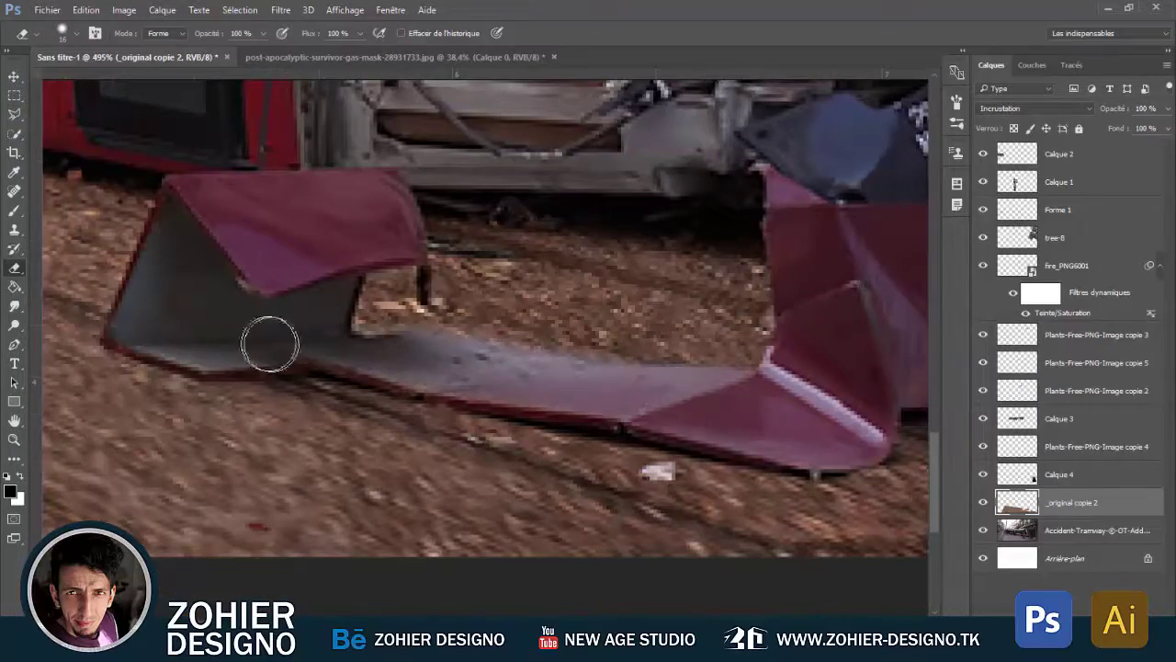
scroll(515, 331, down, 5)
scroll(248, 496, up, 5)
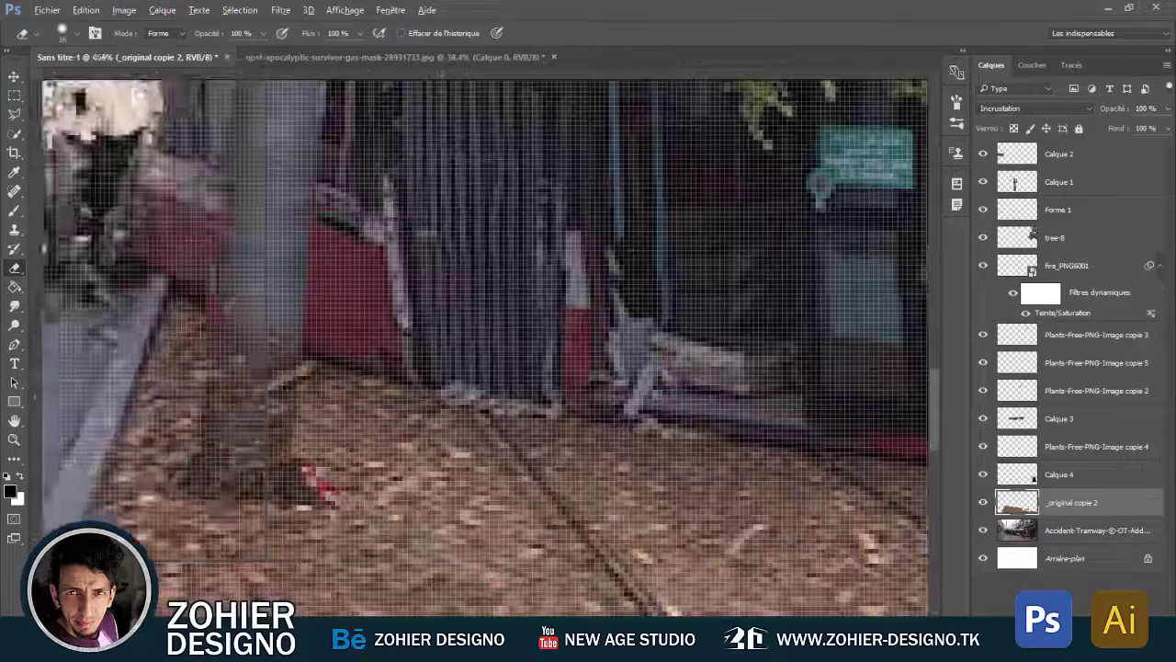
drag(209, 457, 214, 429)
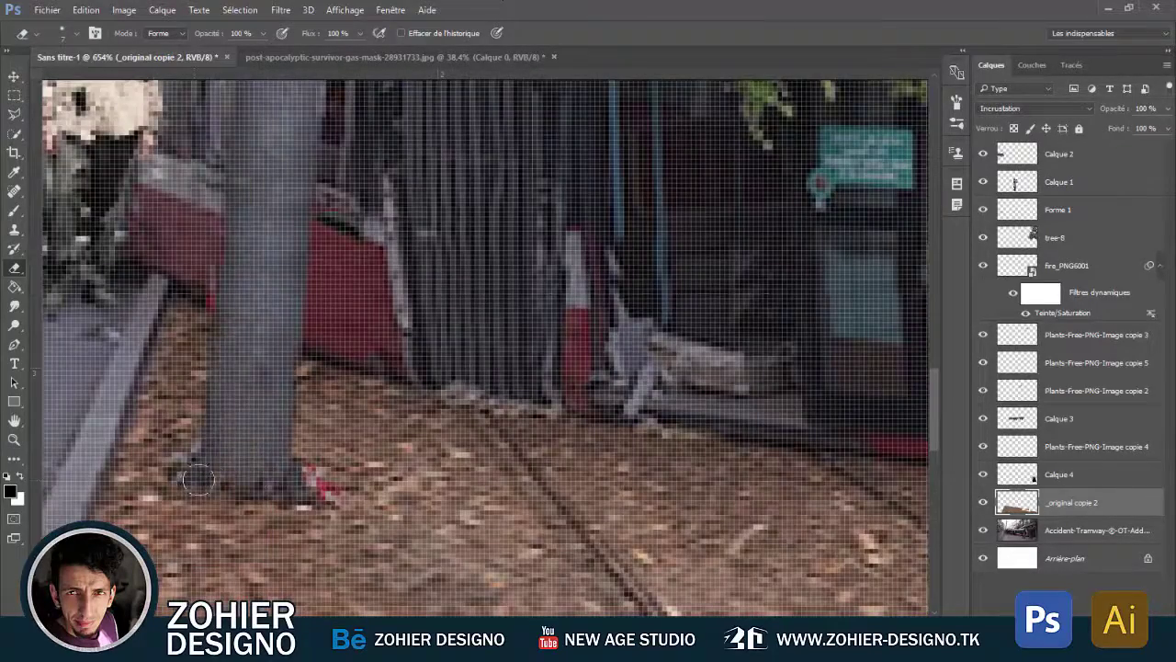
scroll(194, 490, down, 5)
scroll(194, 490, down, 1)
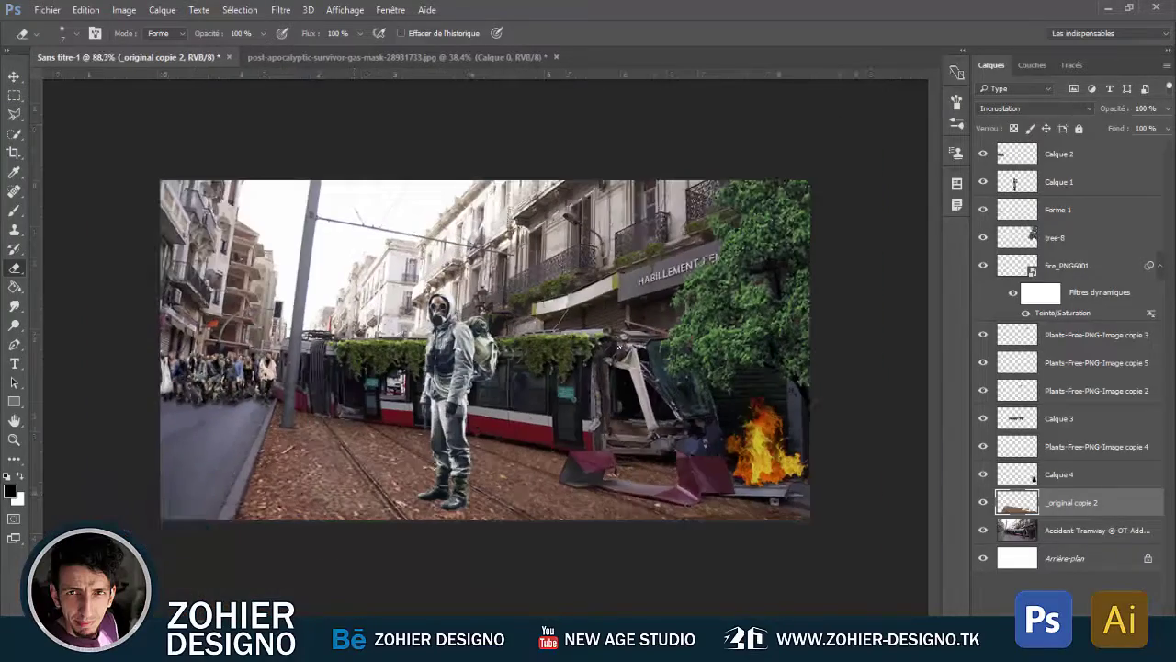
Duplicate the dirt layer, move the copy and rotate it about 12 degrees
drag(422, 459, 257, 395)
key(ctrl+t)
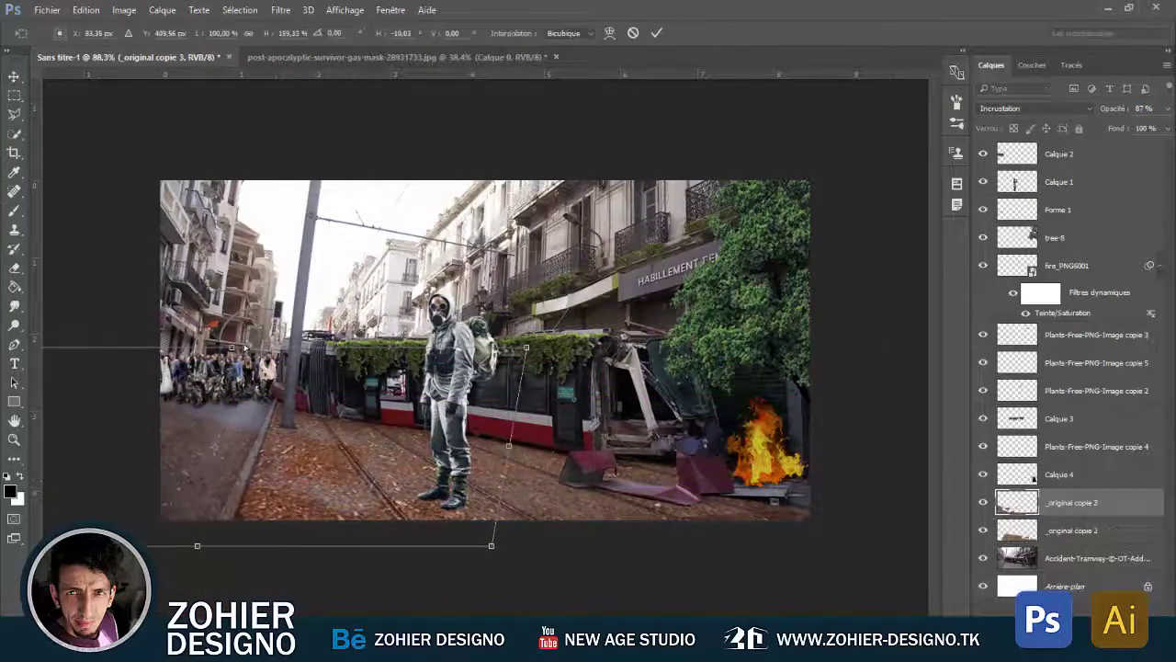
drag(275, 349, 254, 301)
key(Return)
key(e)
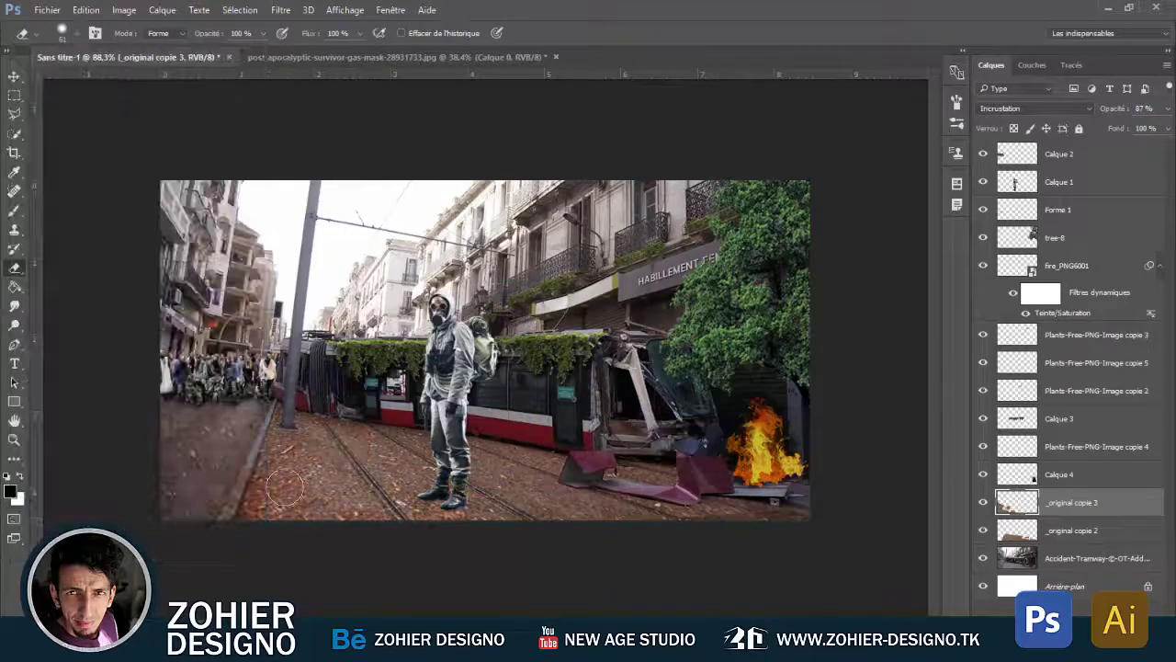
Distort a ground patch so it lies across the left sidewalk
key(ctrl+u)
key(Escape)
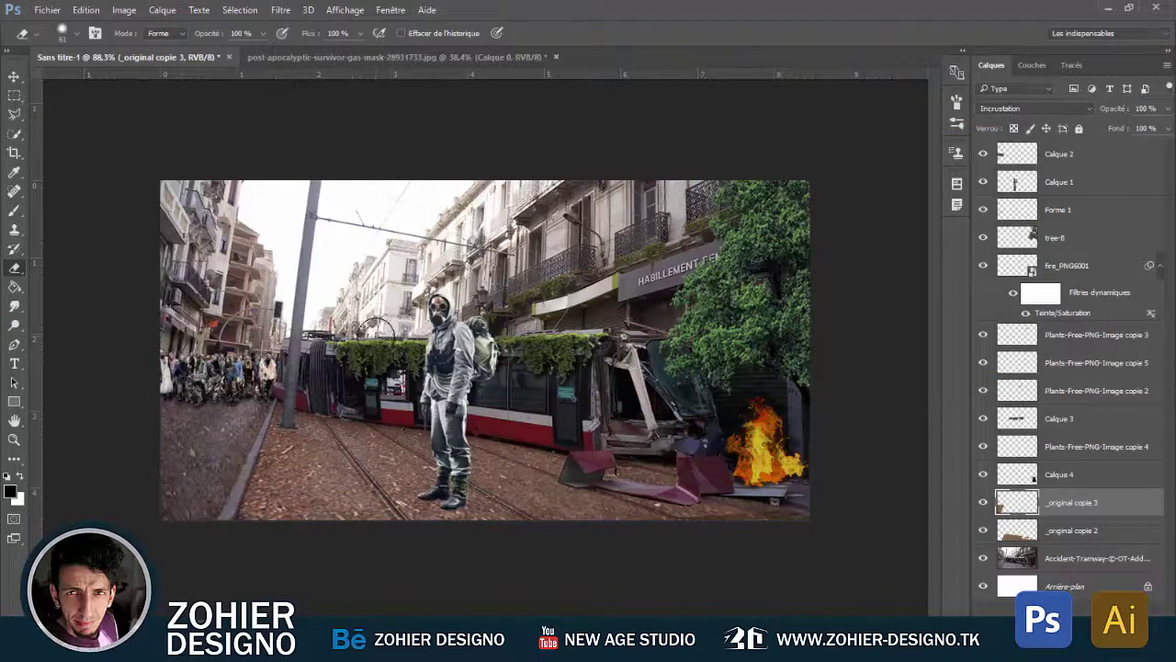
key(ctrl+z)
key(ctrl+t)
drag(252, 441, 260, 442)
drag(191, 526, 65, 395)
drag(418, 526, 210, 539)
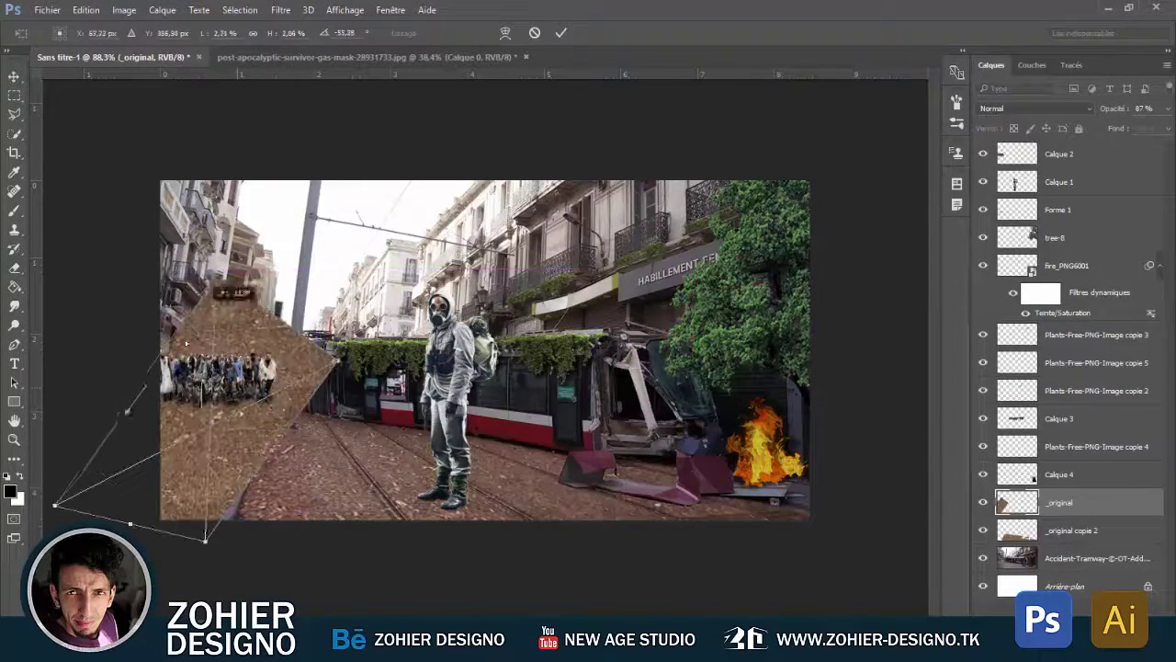
drag(66, 395, 55, 505)
drag(211, 530, 212, 540)
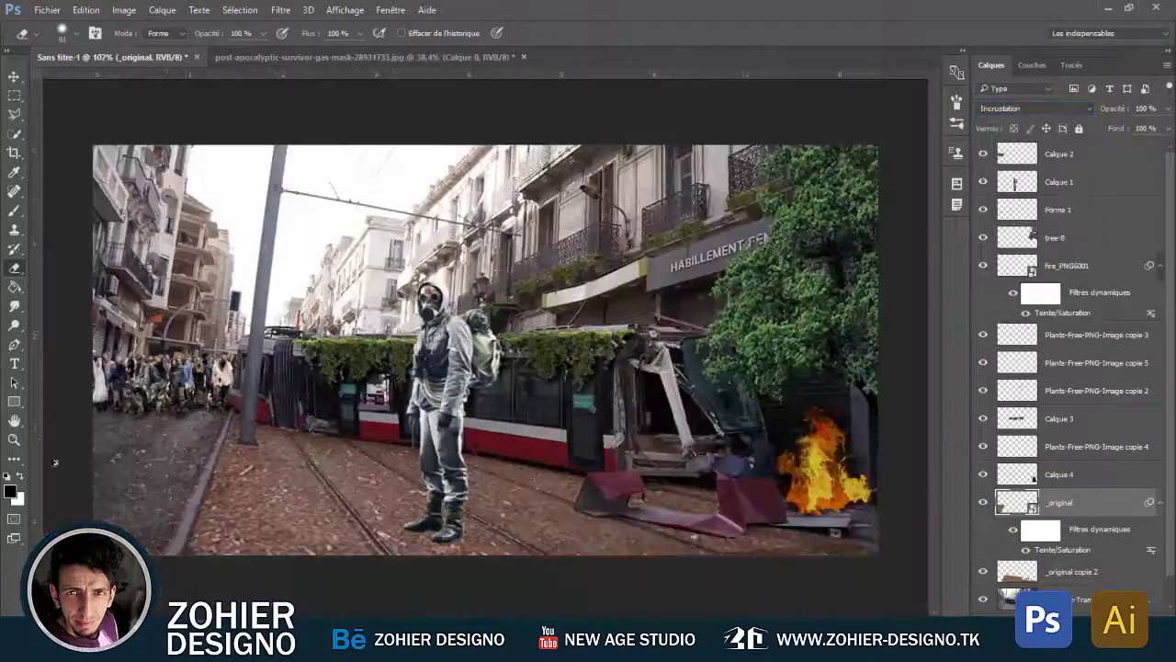
Rasterize the ground patch layer and add a new empty layer
scroll(56, 463, up, 3)
click(531, 542)
click(546, 260)
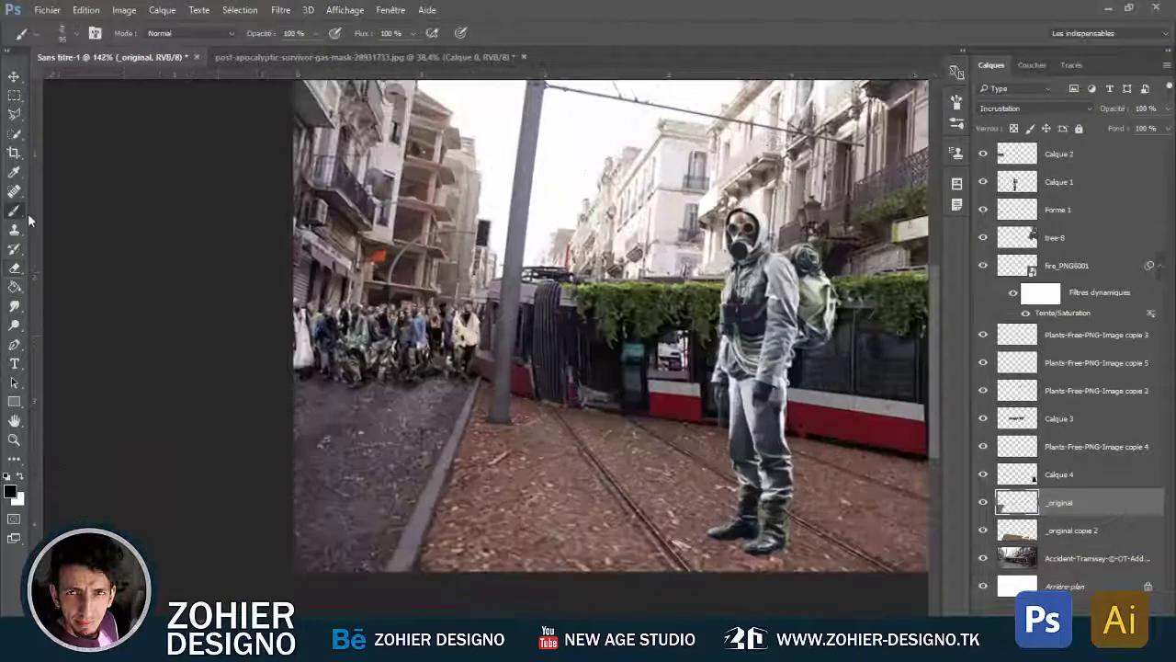
click(37, 33)
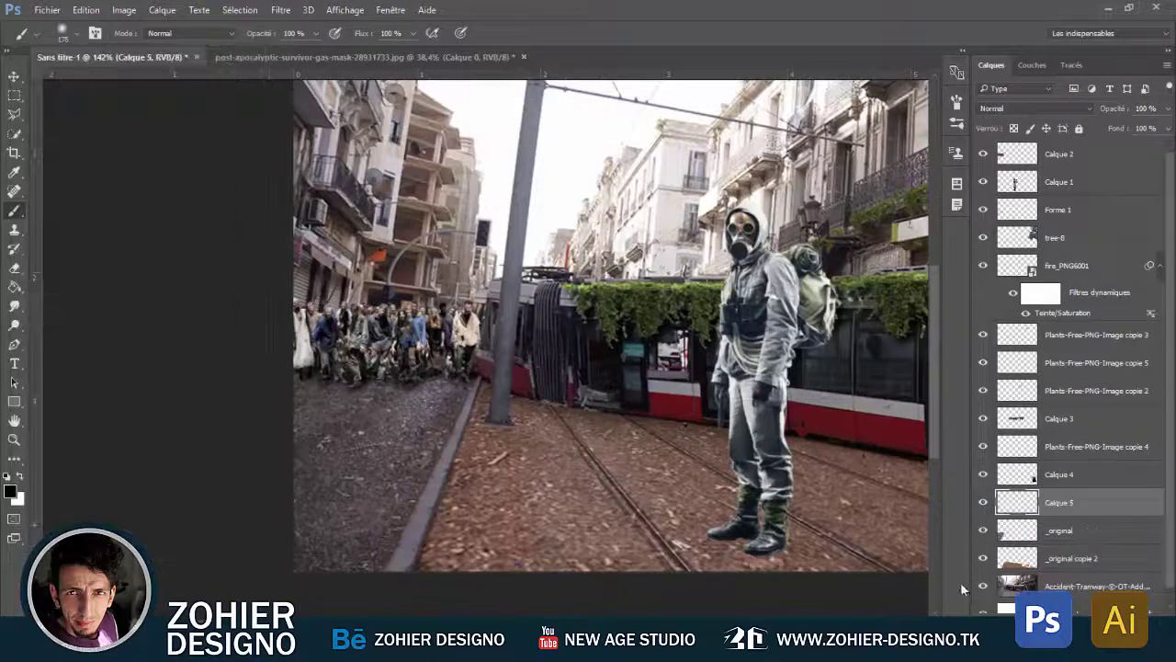
Paint a black shadow under the zombie crowd and set its opacity to 57%
drag(496, 395, 290, 388)
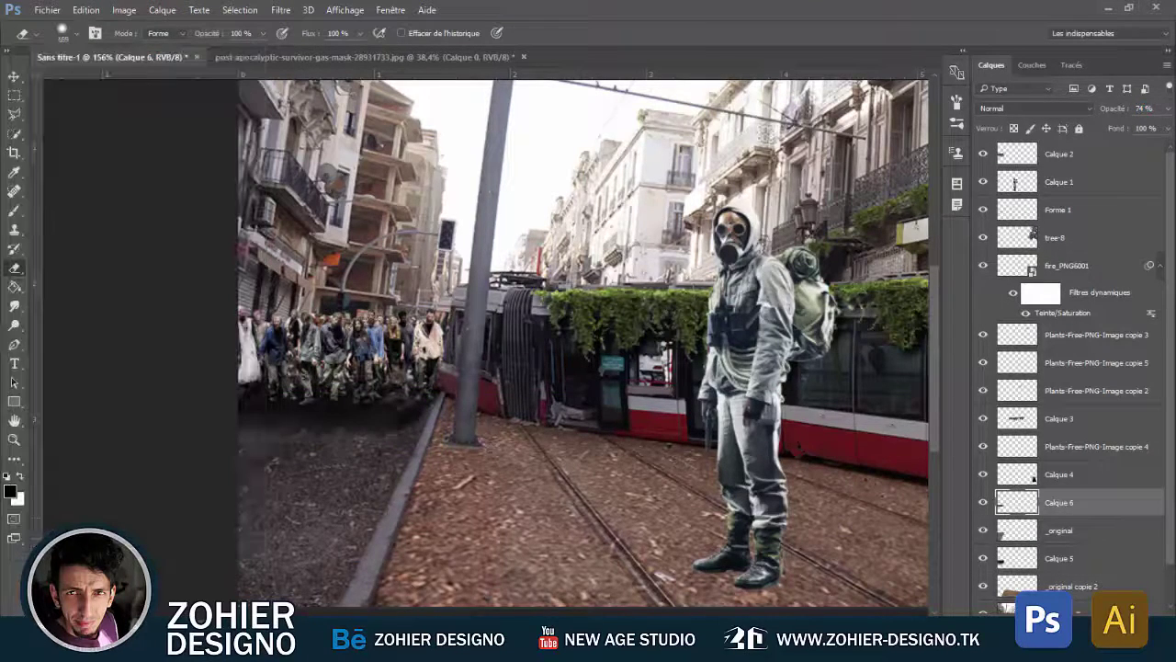
drag(1112, 110, 1106, 118)
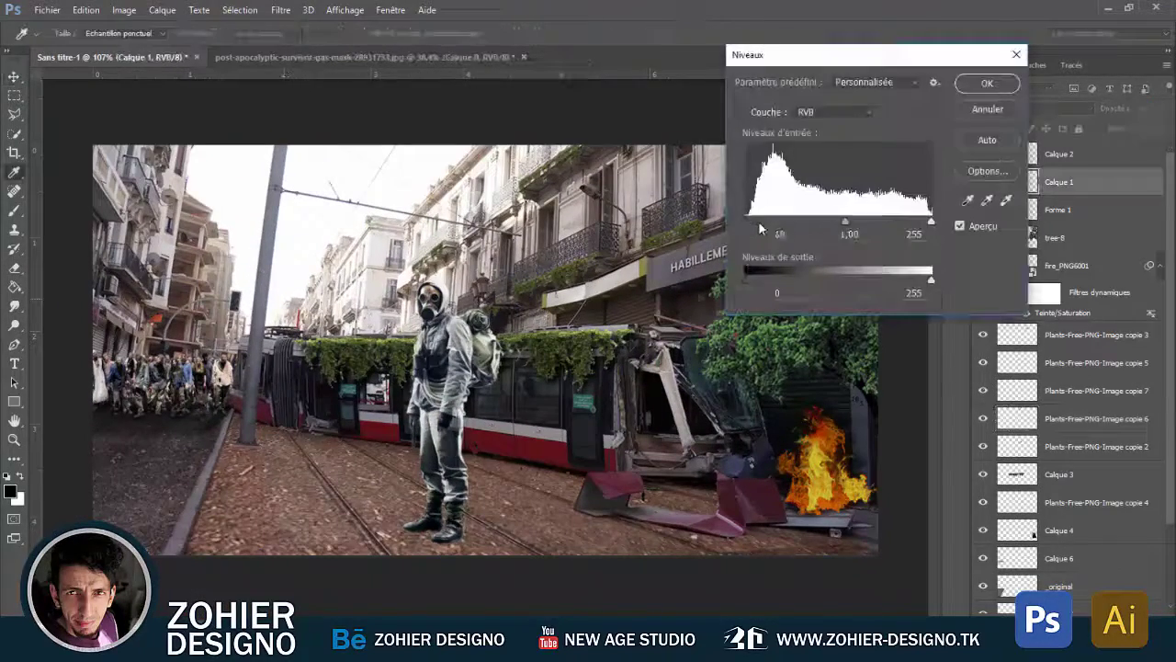
Duplicate the survivor and flip the copy upside down beneath his feet as a reflection
click(78, 339)
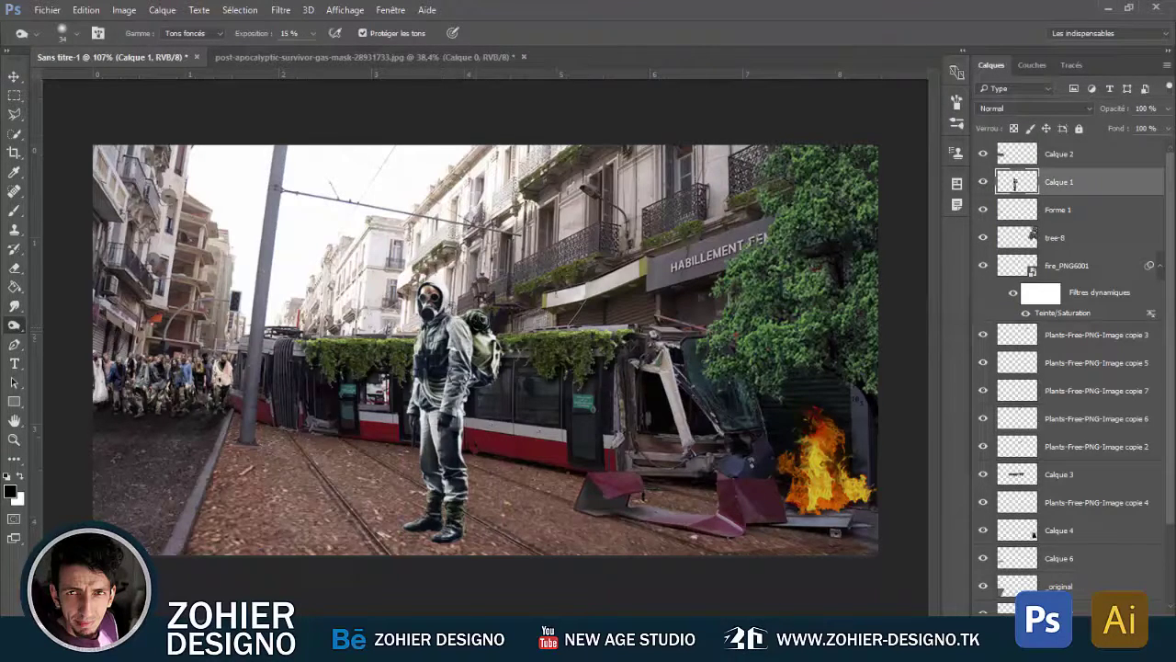
scroll(485, 350, down, 2)
scroll(485, 350, down, 1)
key(ctrl+j)
key(ctrl+t)
drag(487, 253, 241, 517)
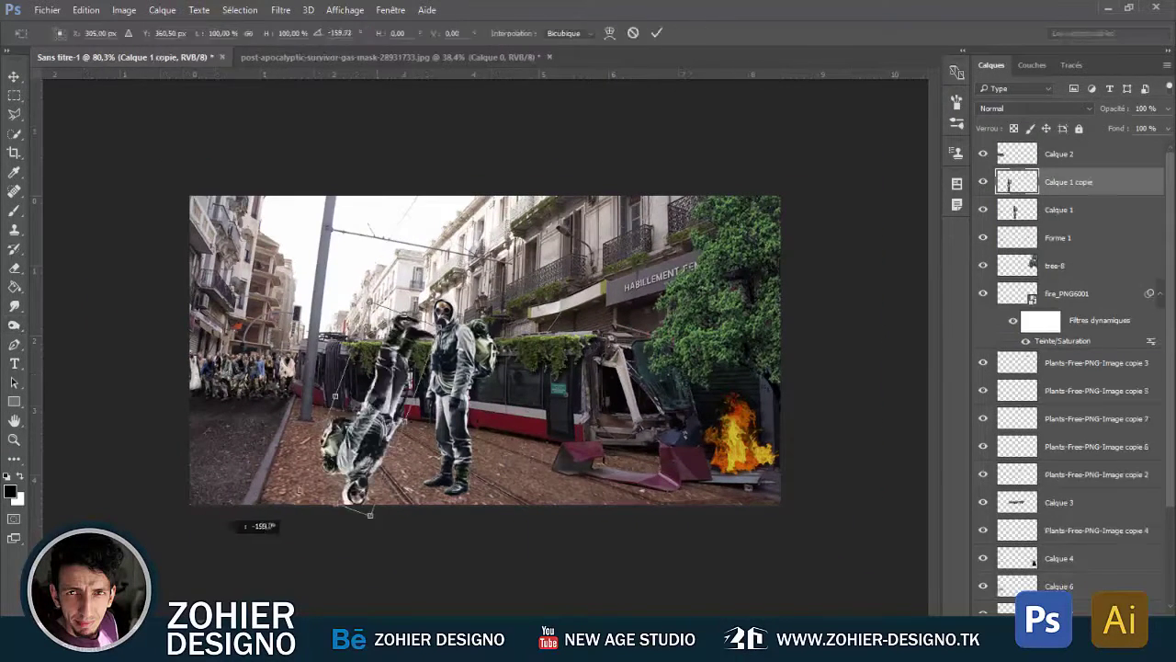
drag(368, 413, 405, 515)
scroll(404, 514, down, 2)
scroll(460, 496, up, 3)
key(Return)
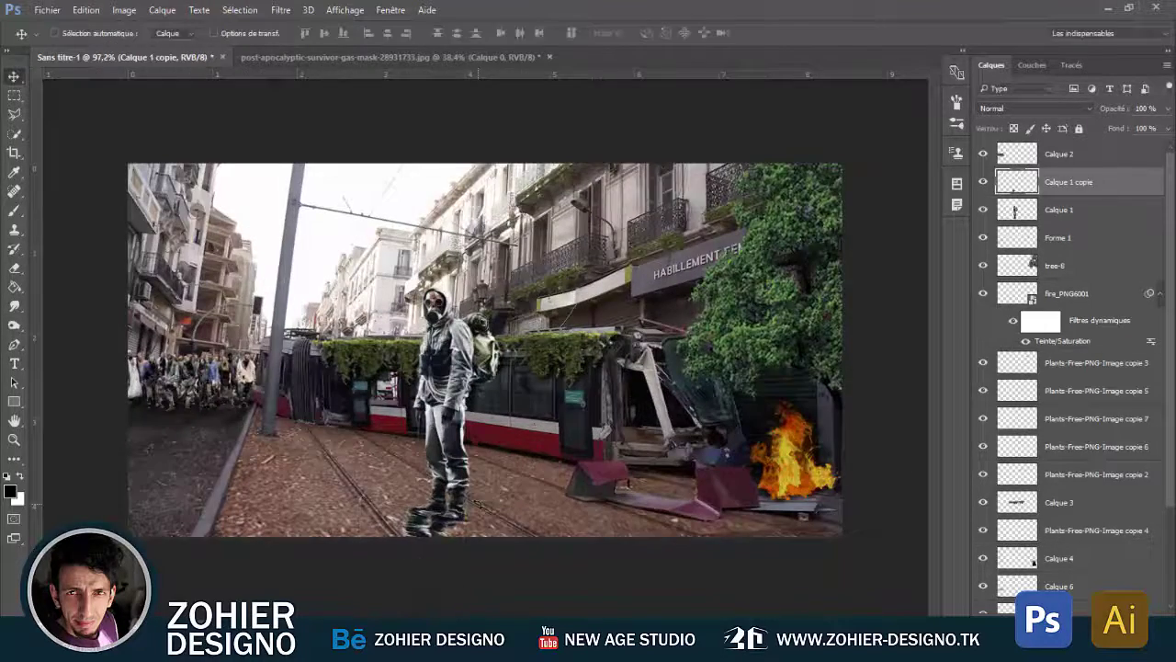
Draw a black shadow shape under the boots, place it below the survivor, and Gaussian-blur it
scroll(477, 504, up, 3)
key(p)
click(538, 475)
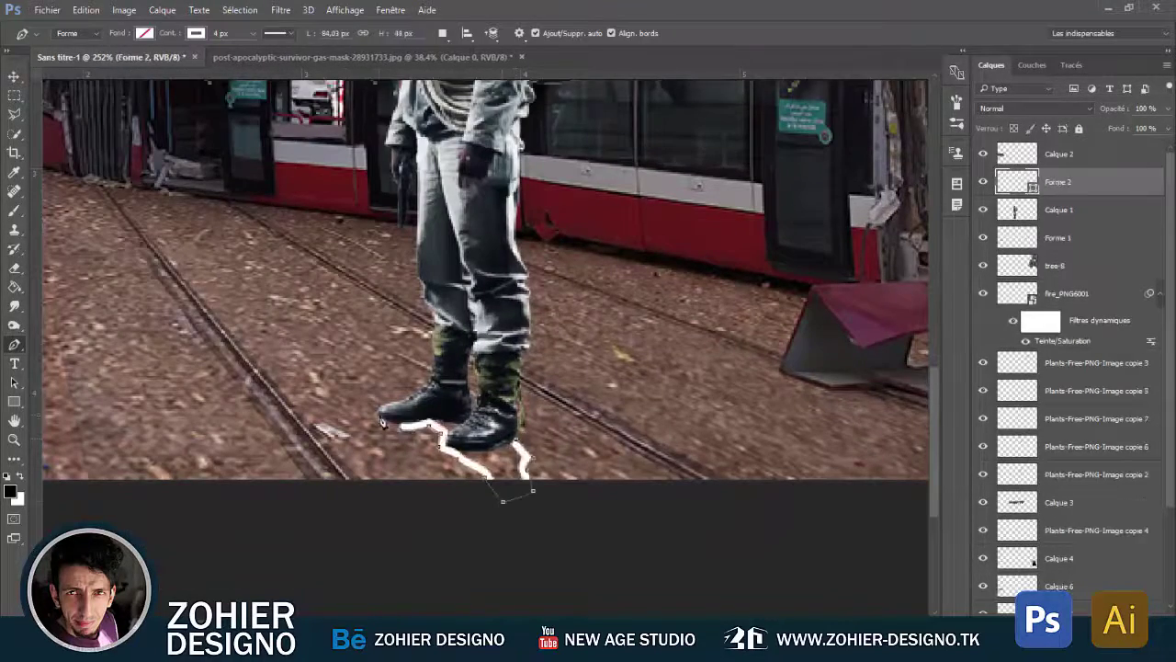
click(144, 33)
click(55, 101)
key(ctrl+bracketleft)
click(280, 9)
click(313, 28)
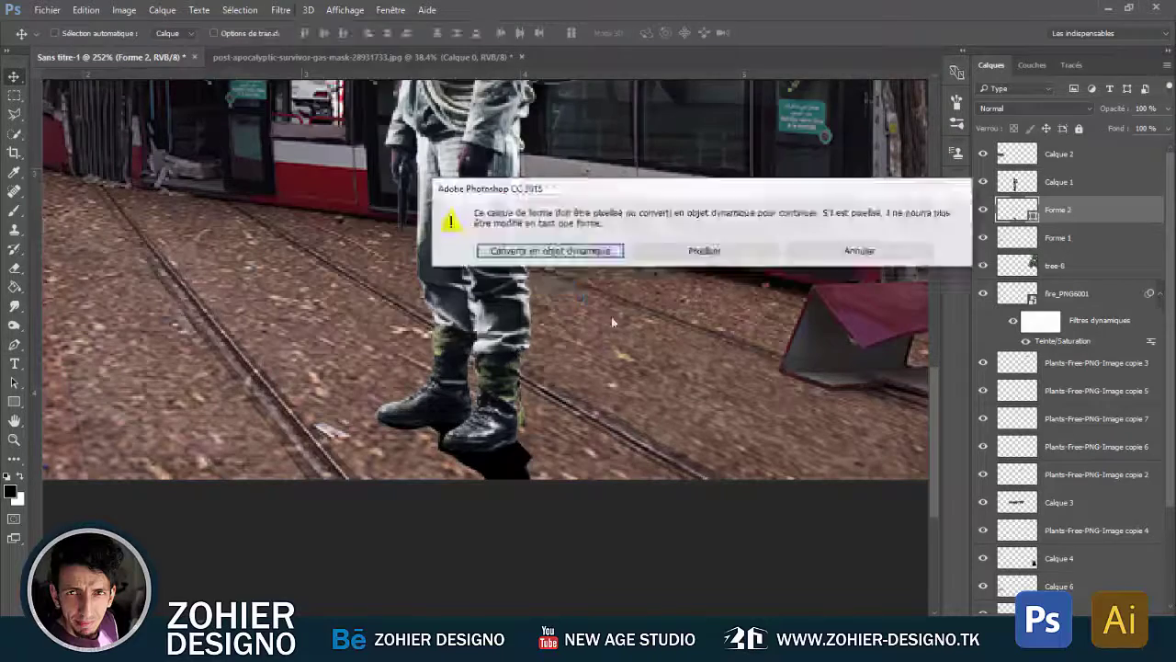
click(545, 249)
key(Return)
Shift a duplicate shadow under the boots, erase excess, and set its opacity to 85%
key(e)
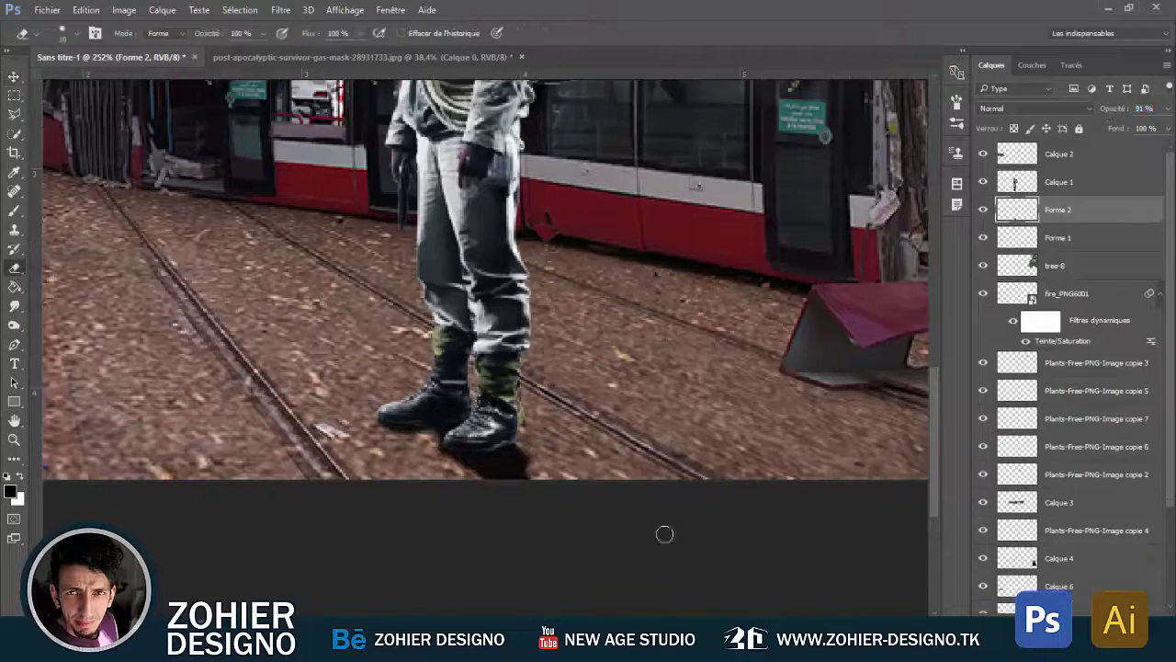
scroll(643, 519, down, 3)
key(v)
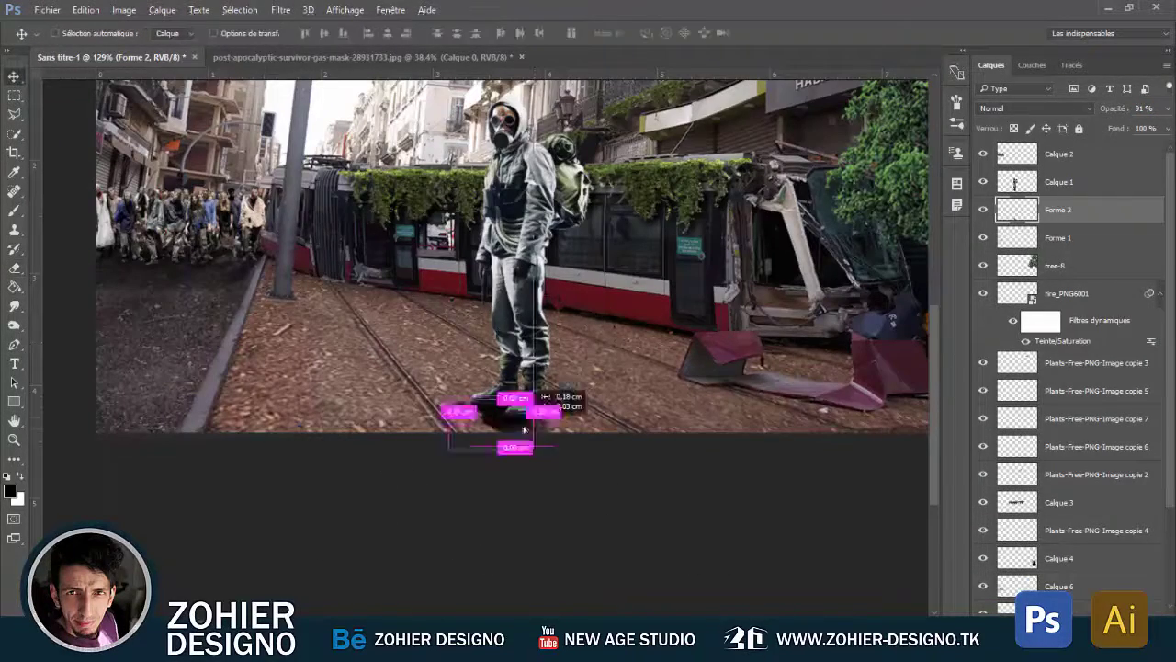
drag(500, 404, 503, 409)
scroll(515, 404, up, 3)
click(14, 267)
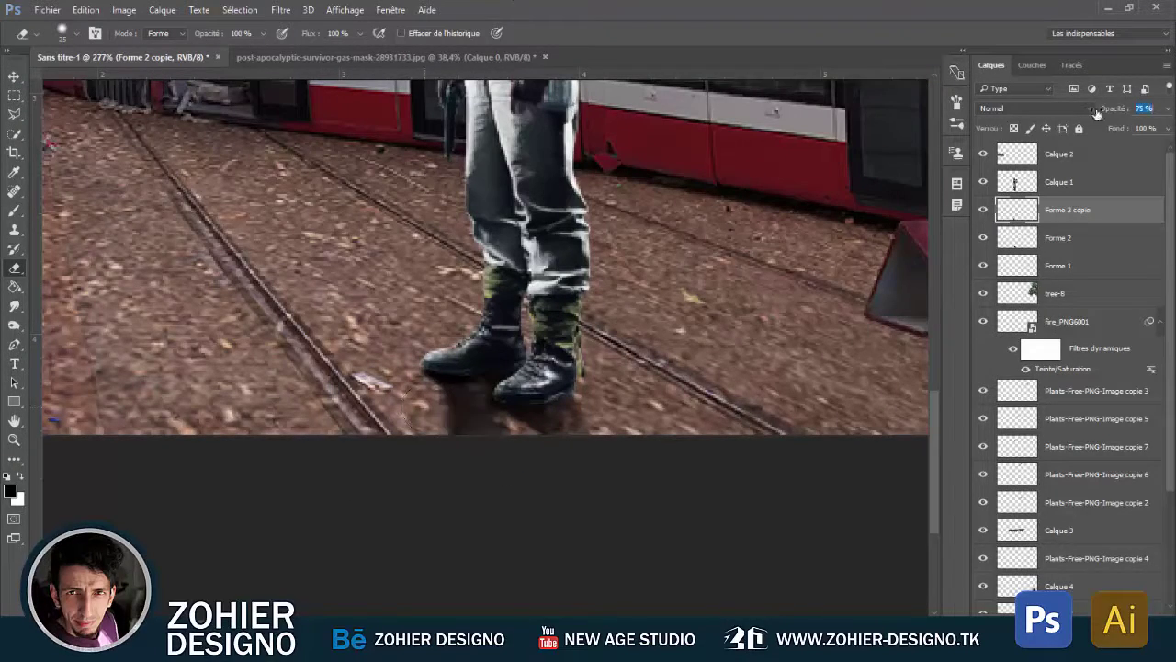
text(85)
key(Return)
Merge the shadow layers, set them to Produit at 70%, and reshape them
scroll(362, 423, down, 5)
key(v)
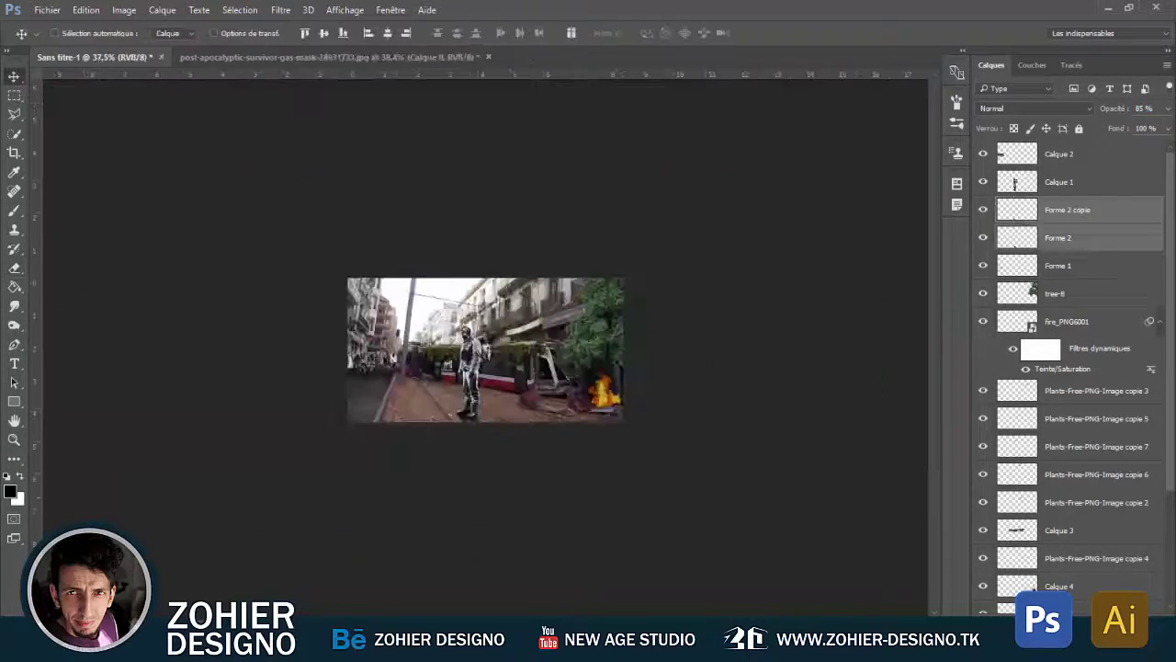
scroll(485, 349, up, 5)
key(ctrl+e)
click(1004, 108)
click(1010, 158)
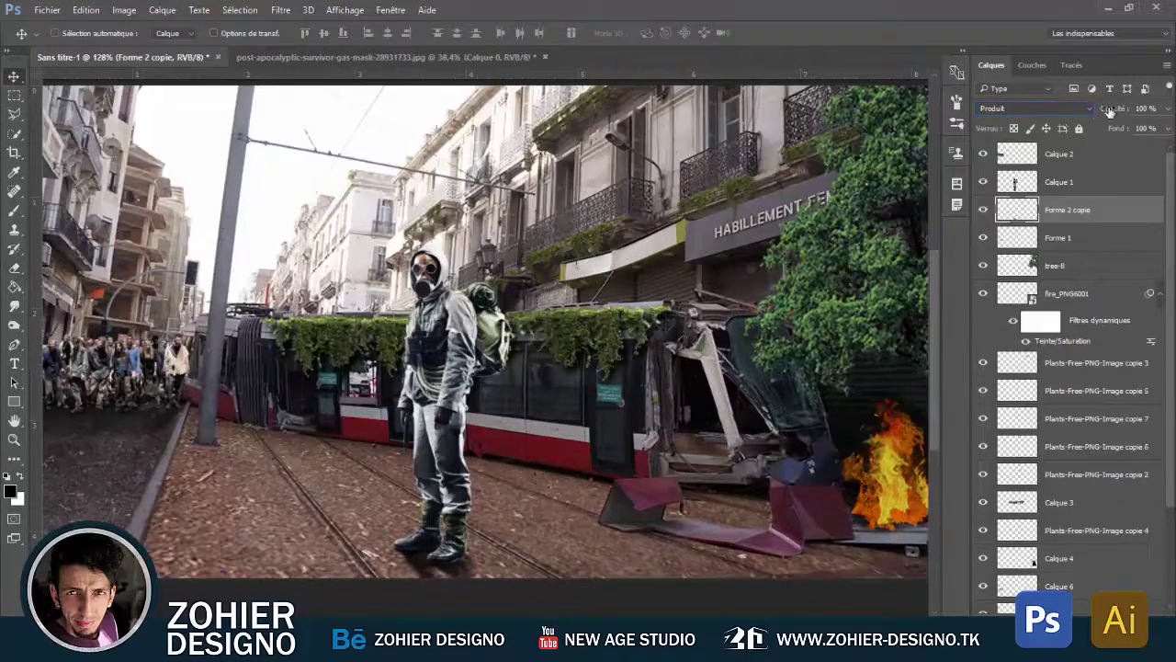
key(7)
key(ctrl+minus)
key(ctrl+t)
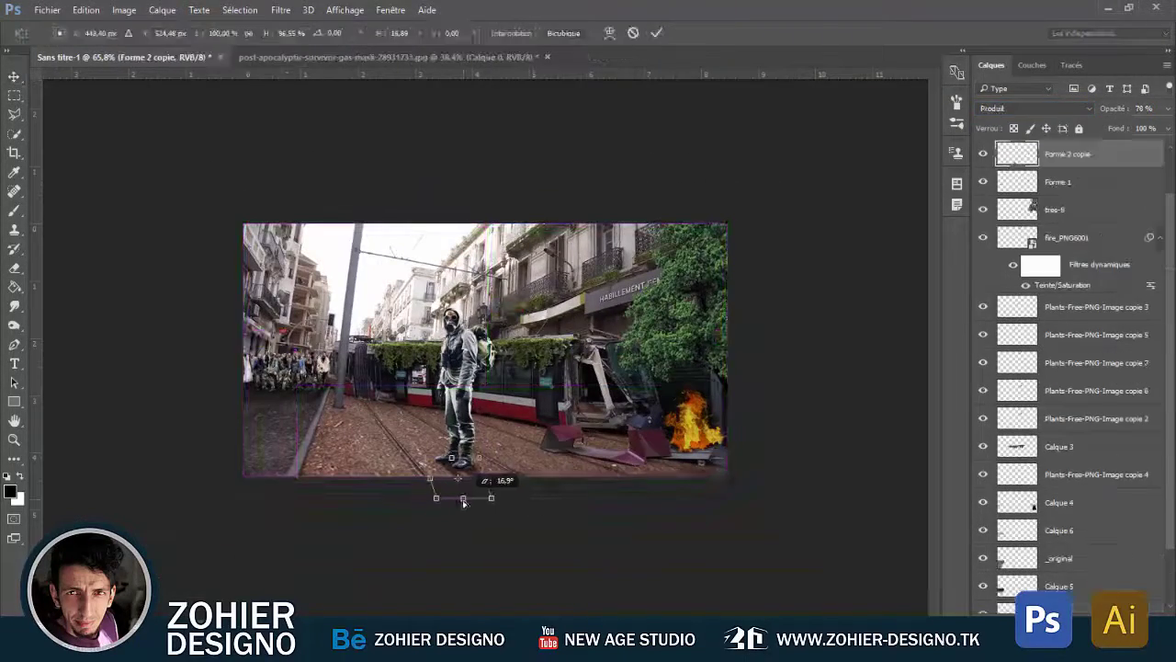
key(Return)
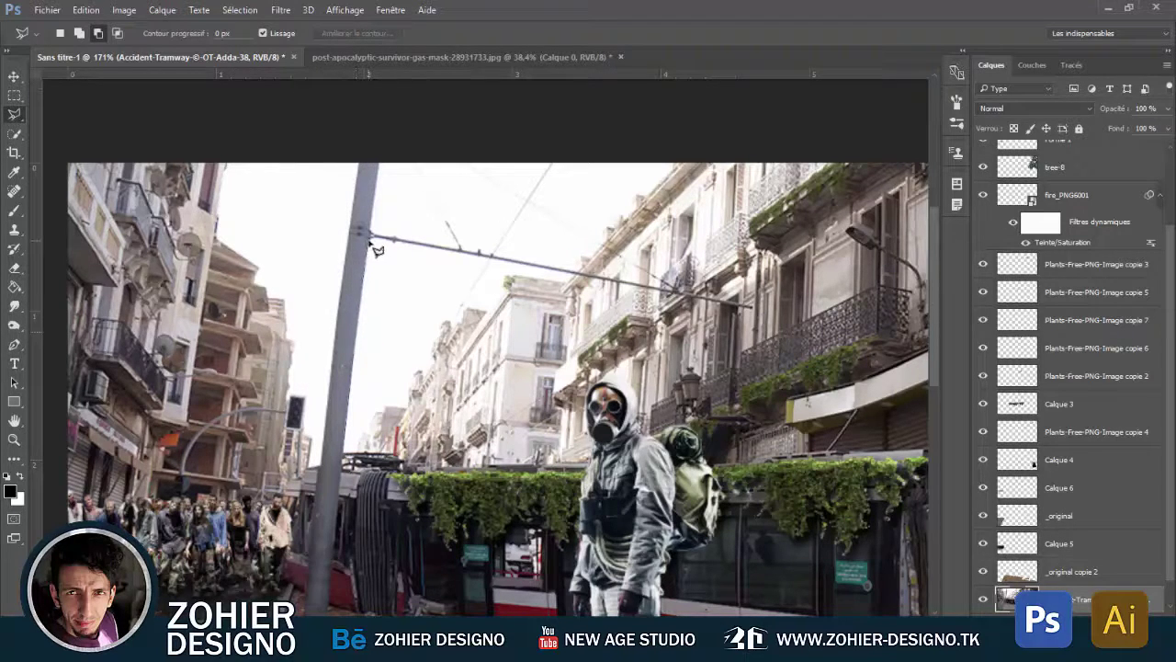
Drag the warm sky layer's right edge outward to widen it across the scene
scroll(508, 310, up, 3)
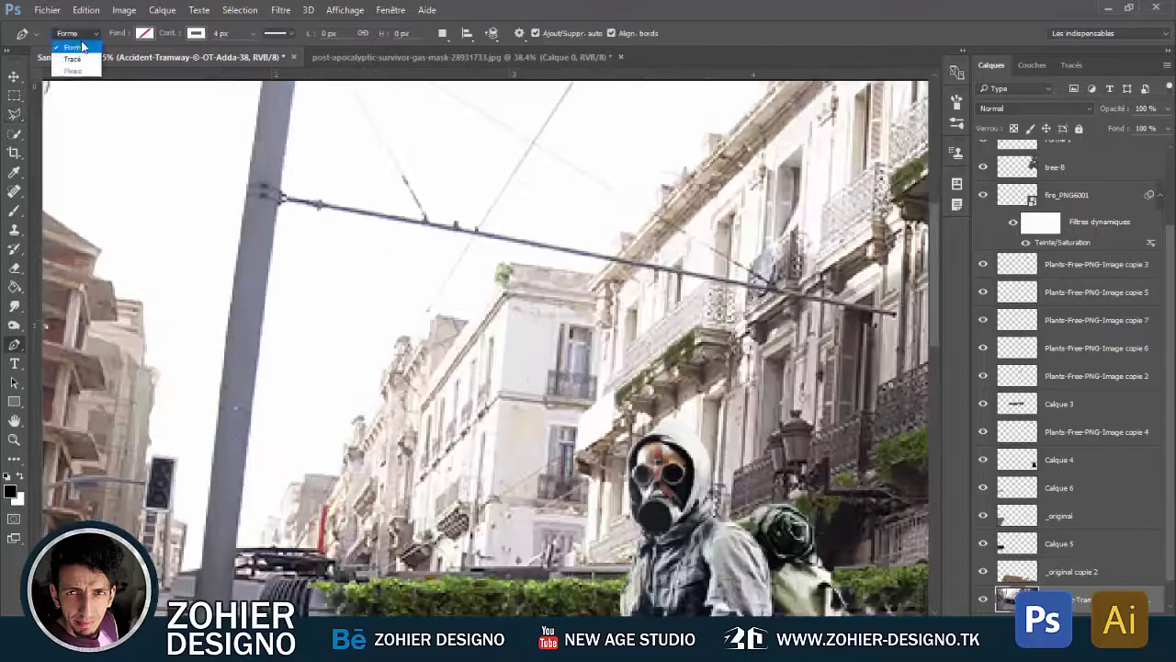
key(p)
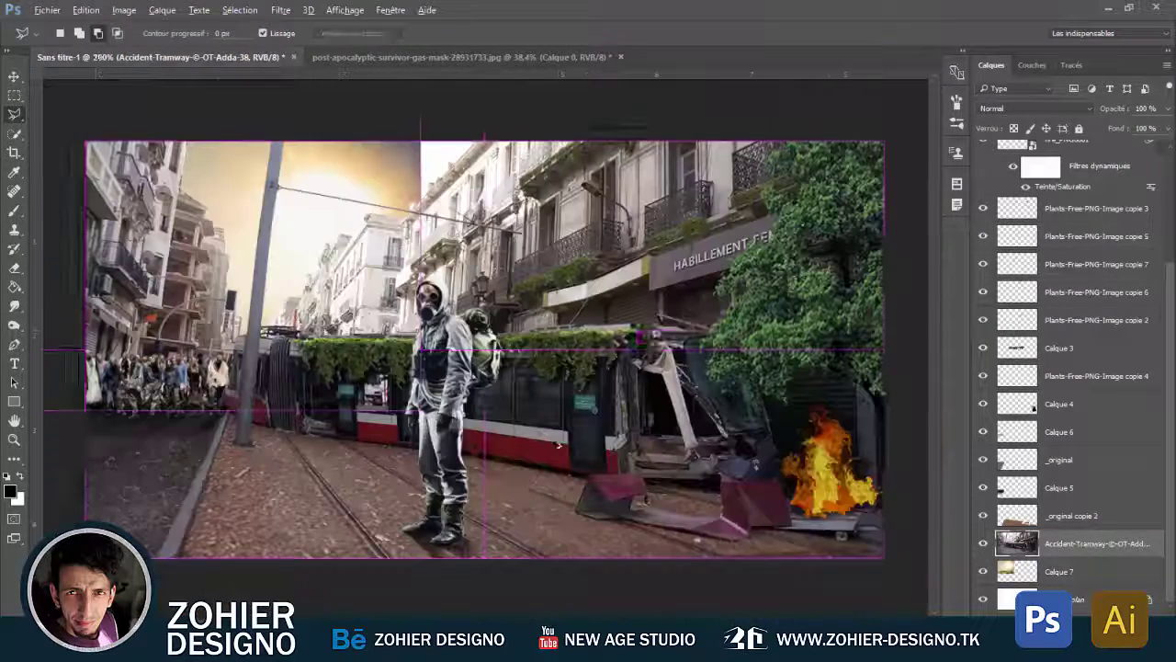
drag(420, 250, 489, 247)
key(Return)
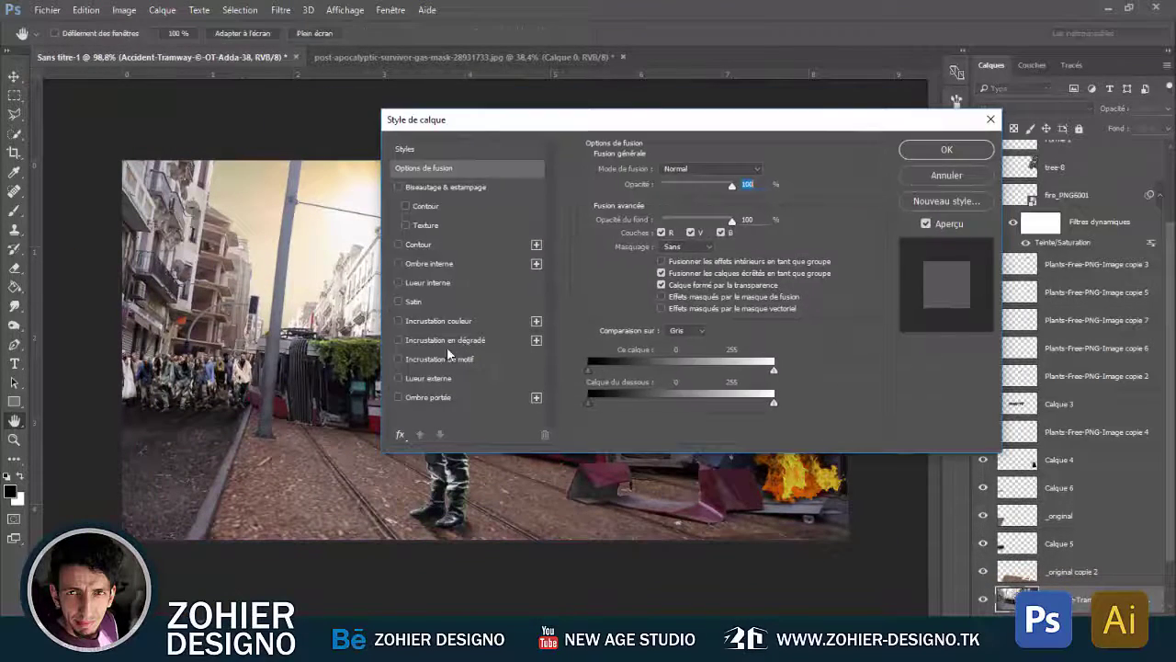
Add a light yellow inner shadow to the street photo and convert it into its own layer
click(429, 263)
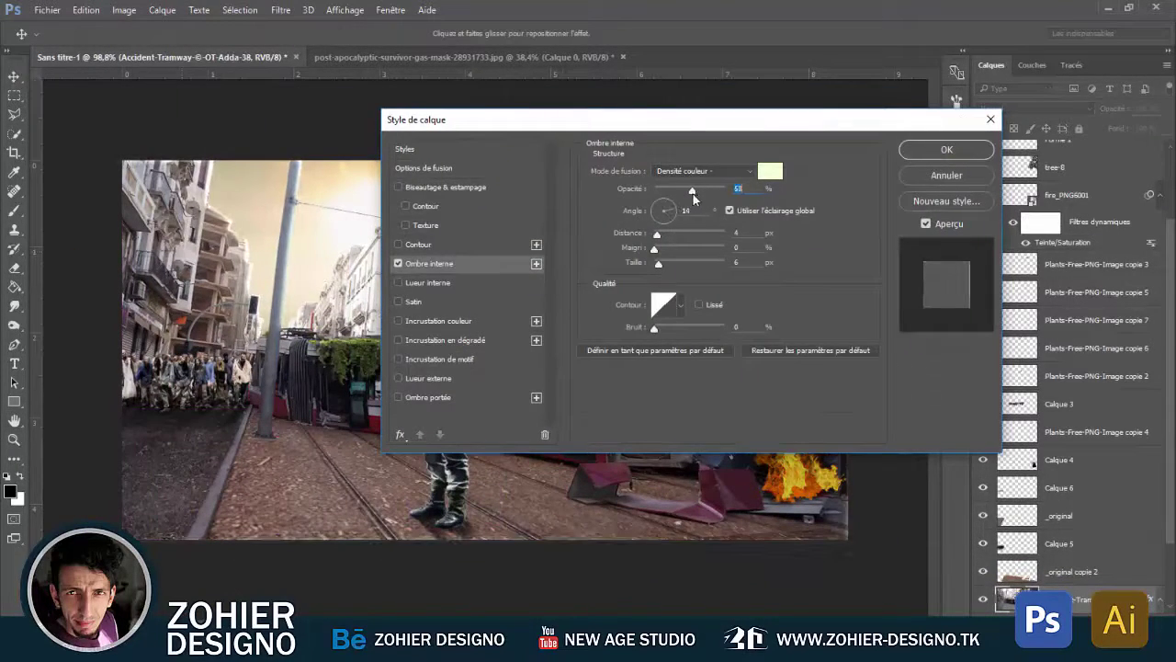
click(770, 171)
key(Return)
drag(692, 191, 699, 192)
click(941, 150)
click(161, 10)
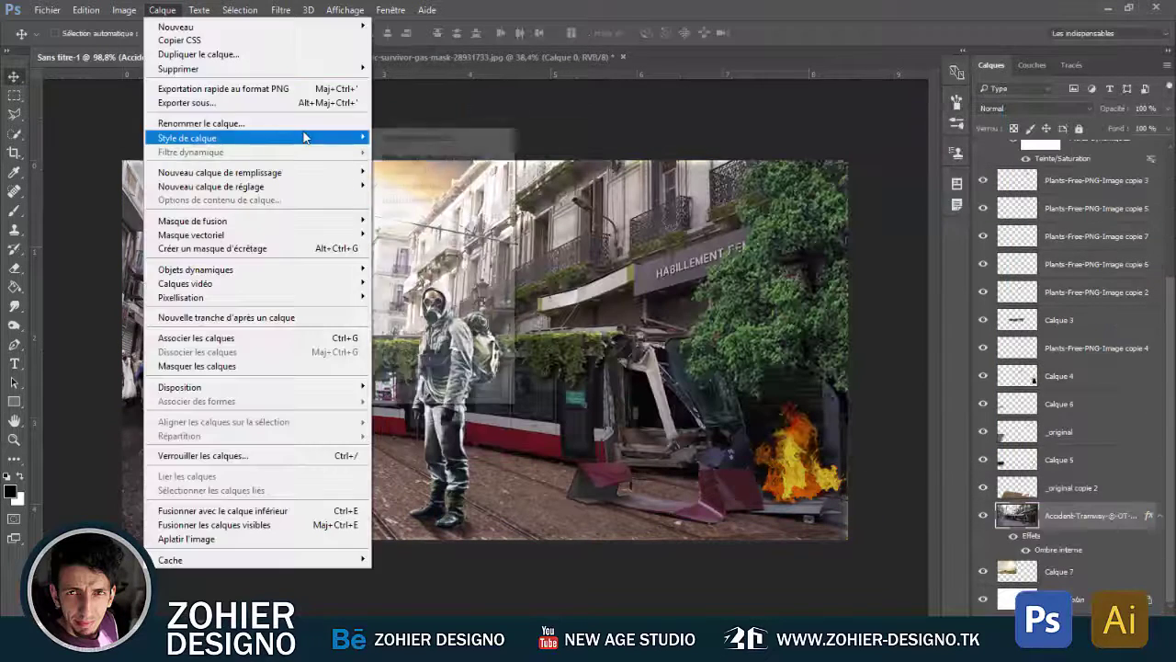
click(423, 377)
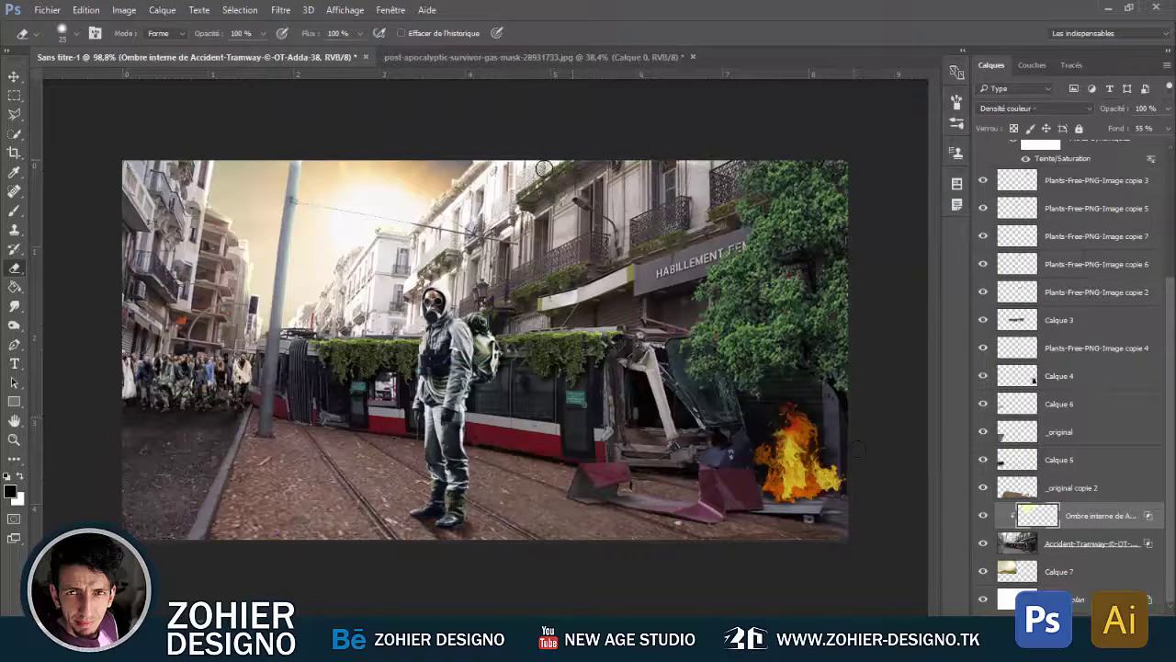
Apply a Levels adjustment to the tram-street photo
key(v)
scroll(405, 255, down, 2)
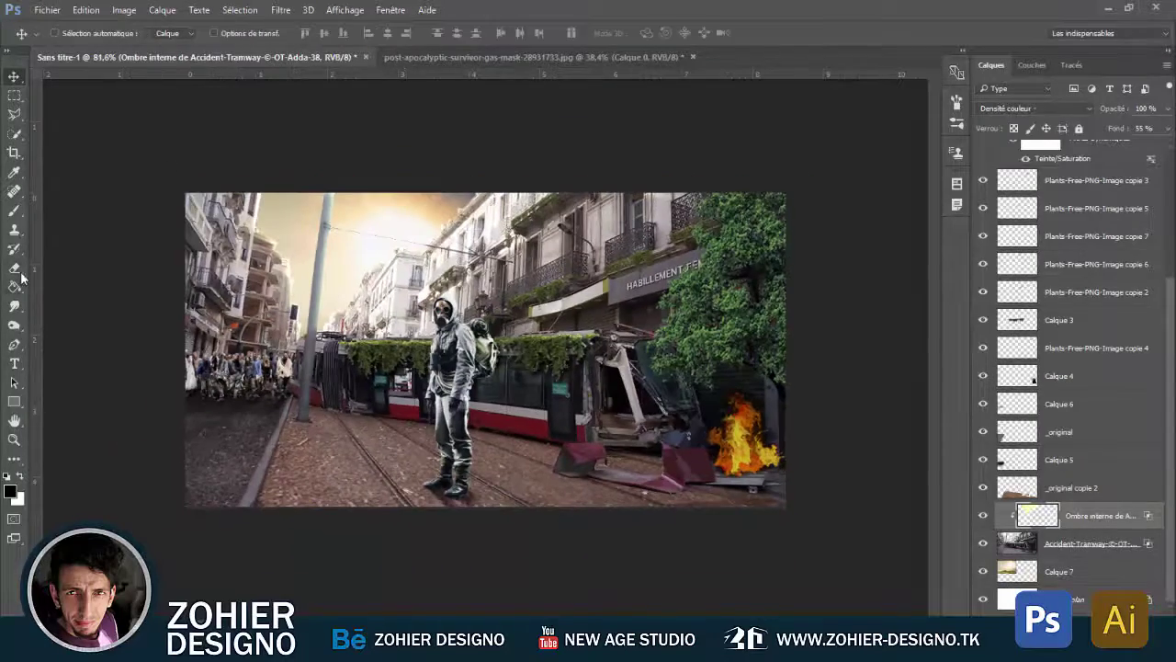
key(i)
scroll(498, 350, up, 1)
key(ctrl+l)
key(Escape)
key(alt+bracketleft)
key(ctrl+l)
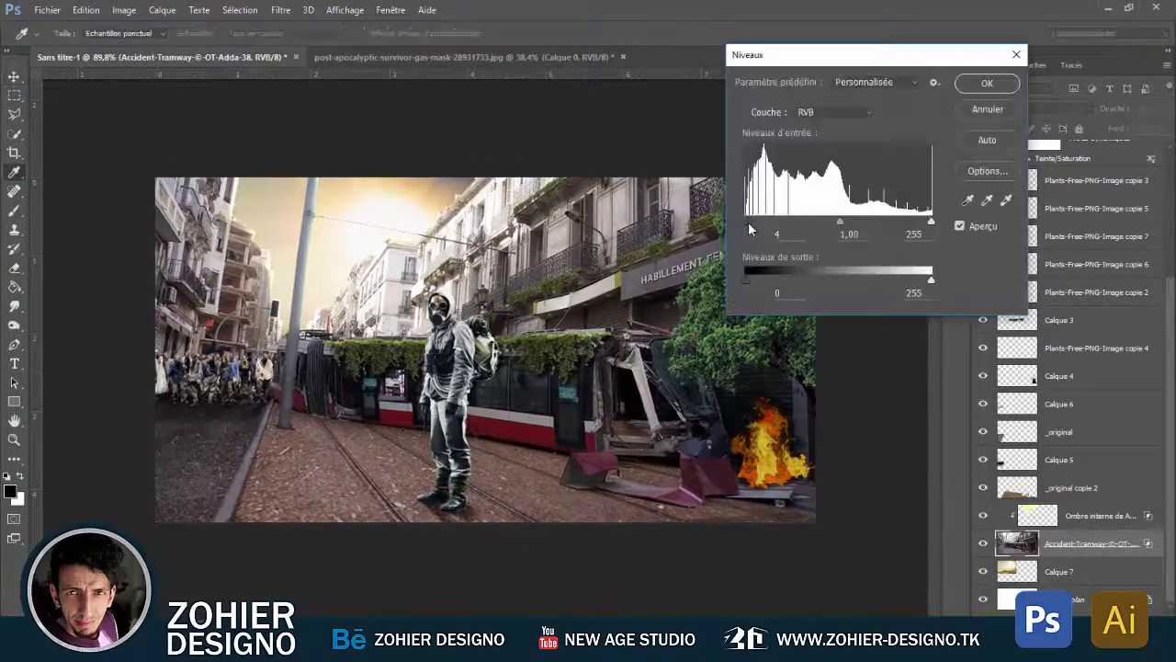
key(Return)
Select the survivor layer Calque 1 and create a new empty layer
scroll(414, 322, up, 2)
key(e)
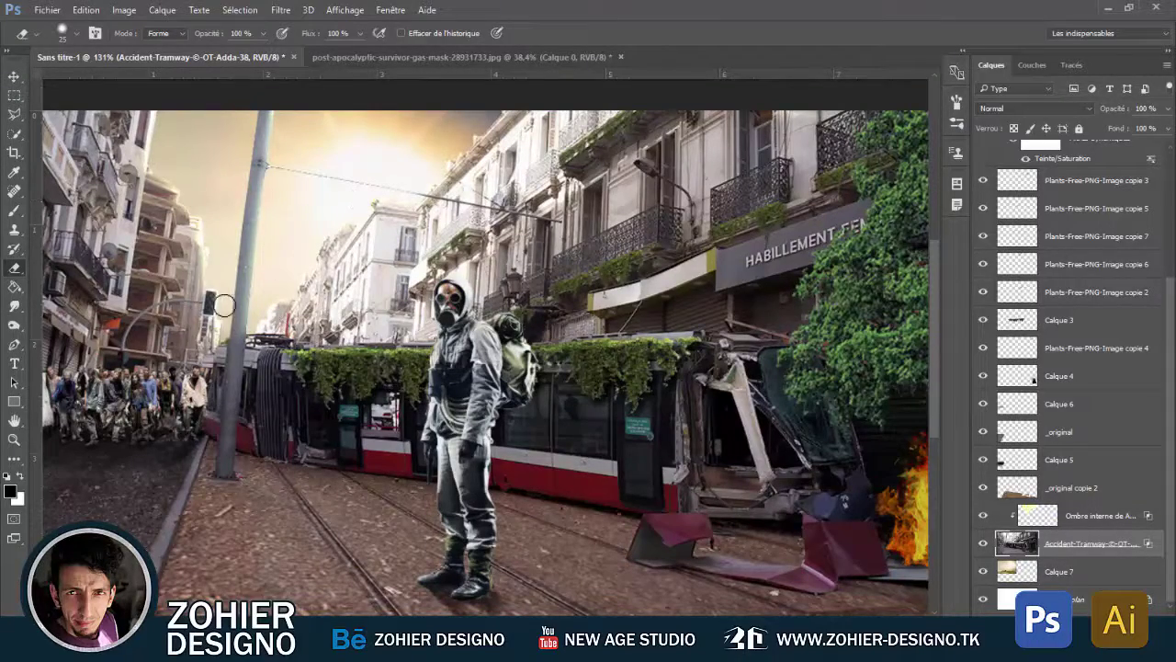
click(20, 77)
scroll(459, 349, down, 2)
click(450, 367)
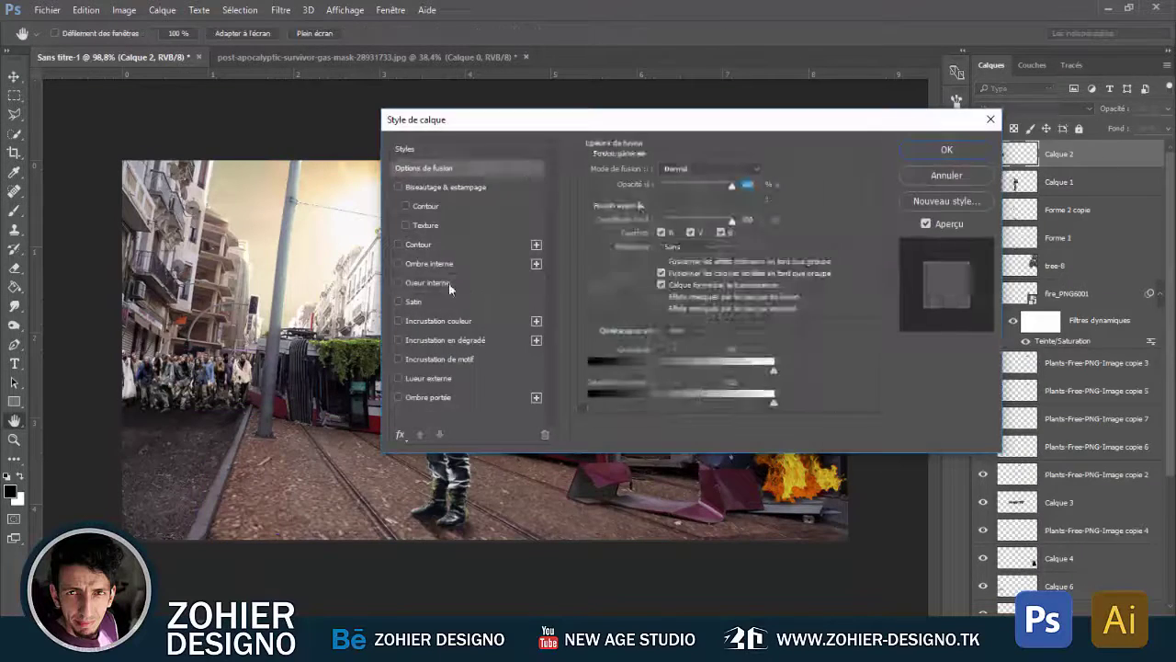
Add an inner shadow to the new layer, adjust its light direction, and split it onto its own layer
click(429, 264)
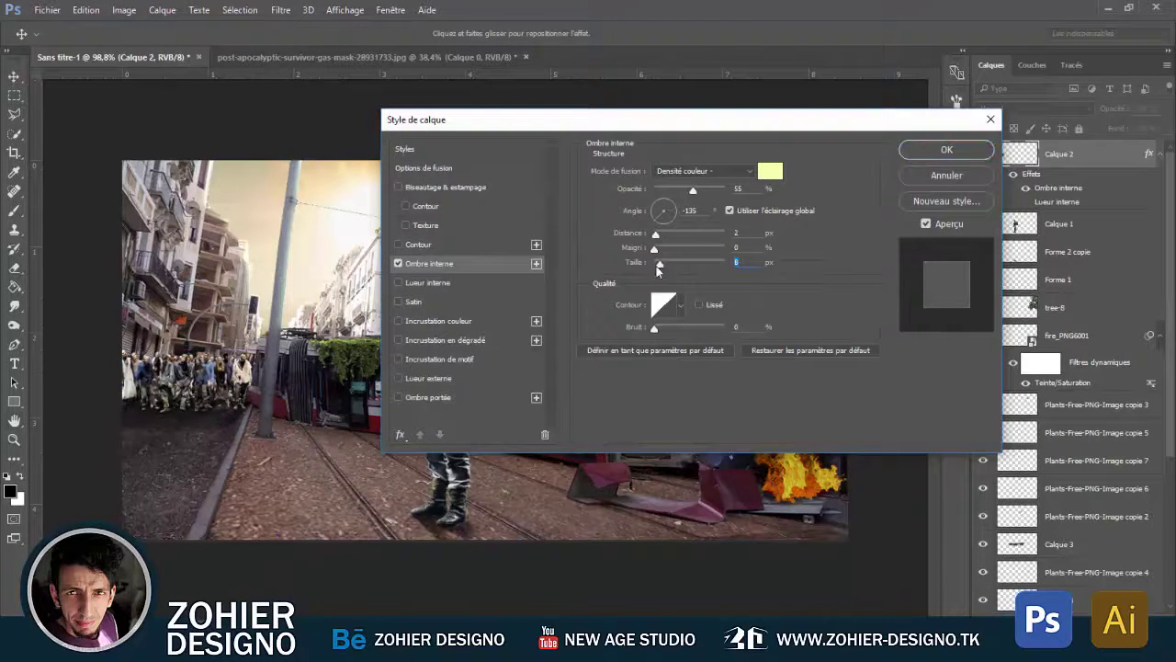
drag(252, 366, 249, 367)
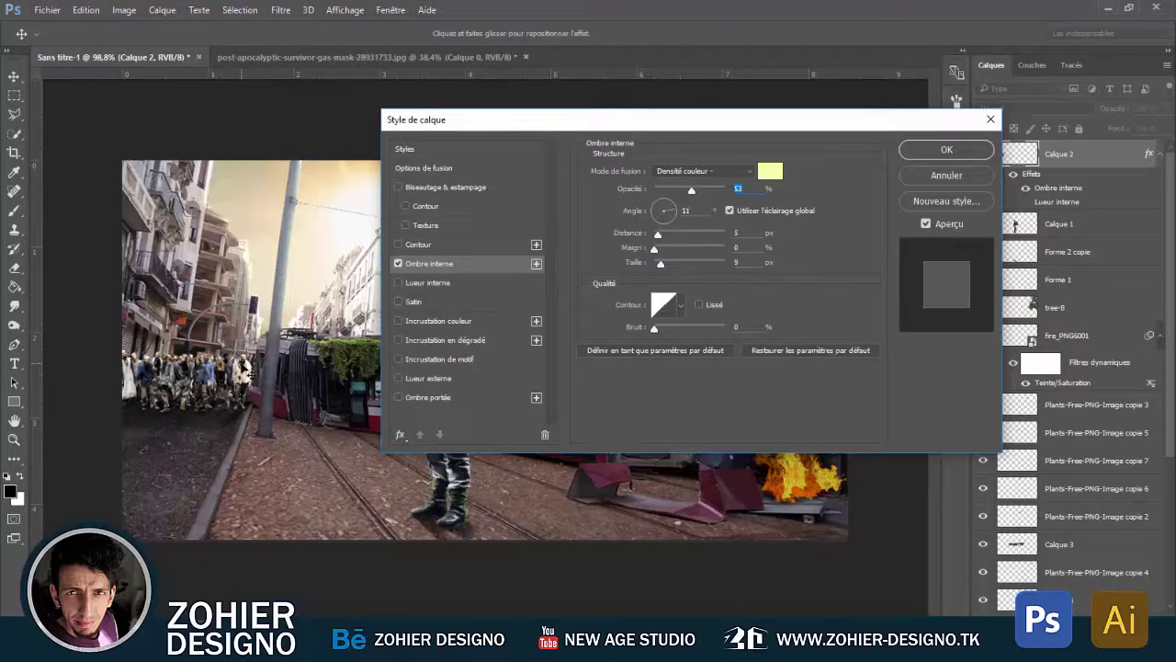
click(946, 150)
click(162, 9)
click(459, 376)
Draw a black shadow shape at the pole base and soften it with a Gaussian blur
key(e)
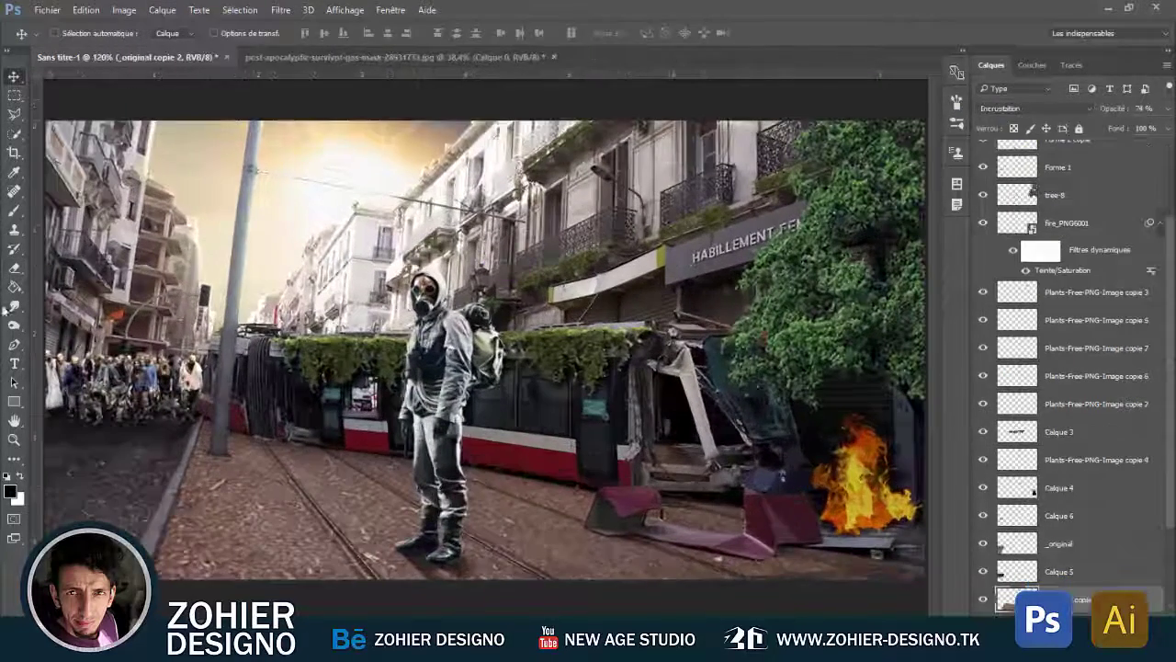
click(225, 457)
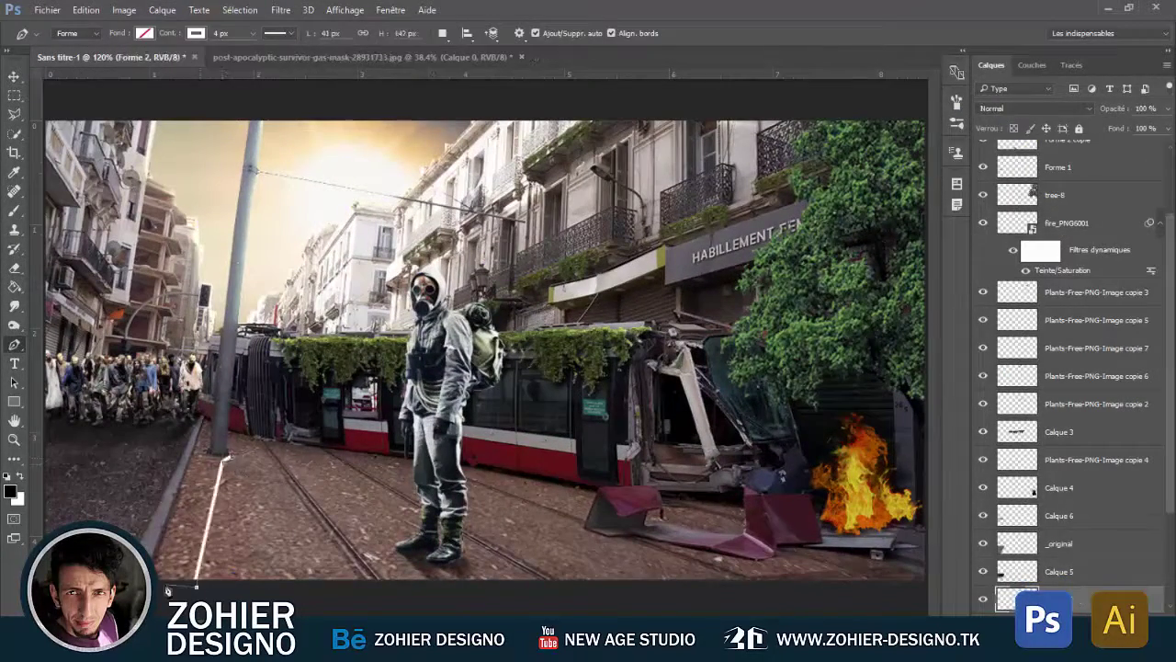
click(145, 33)
click(48, 114)
key(v)
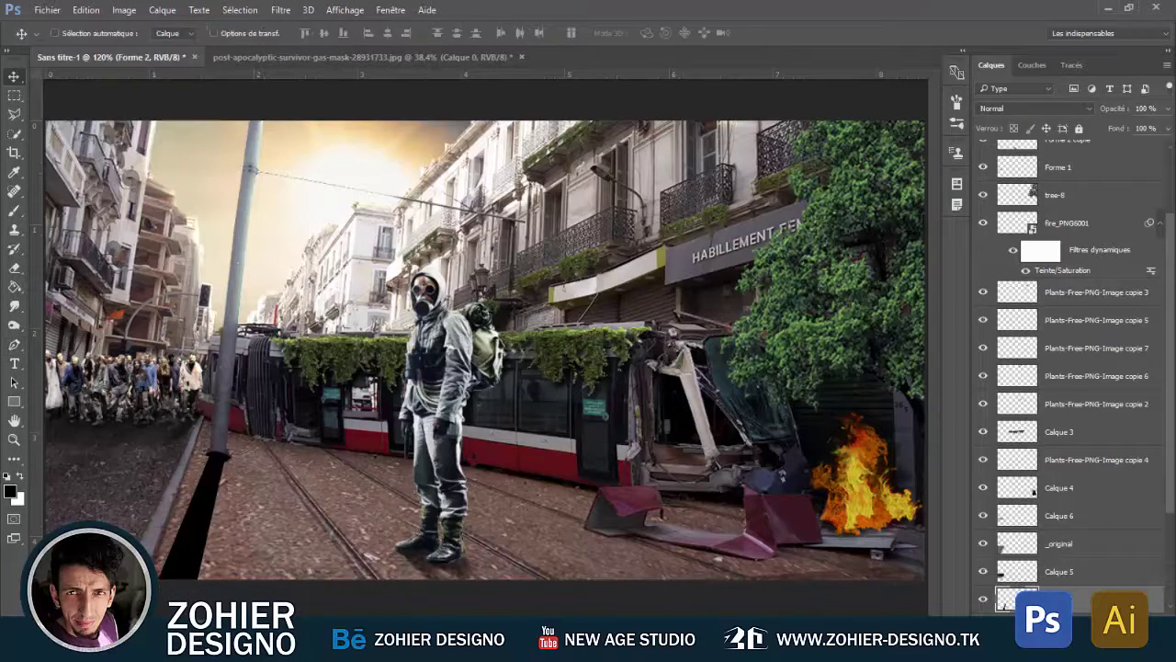
click(280, 9)
click(514, 260)
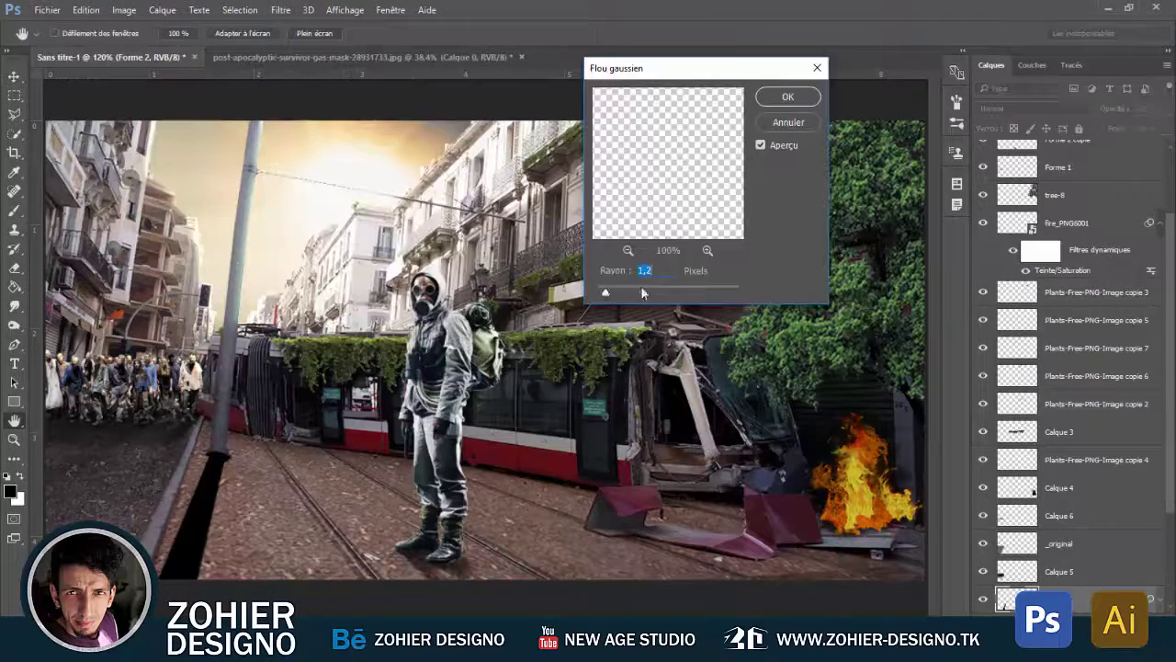
click(788, 97)
Erase the pole shadow's edges and place the first Pen anchor on the pavement left of the figure
key(e)
click(35, 33)
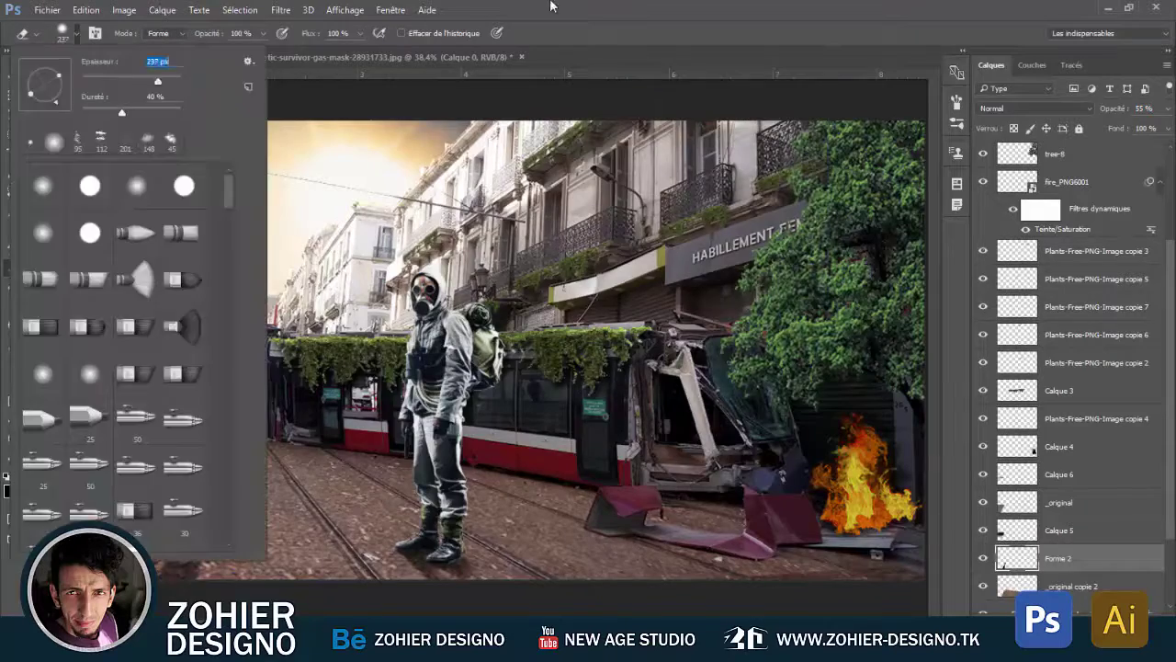
click(14, 80)
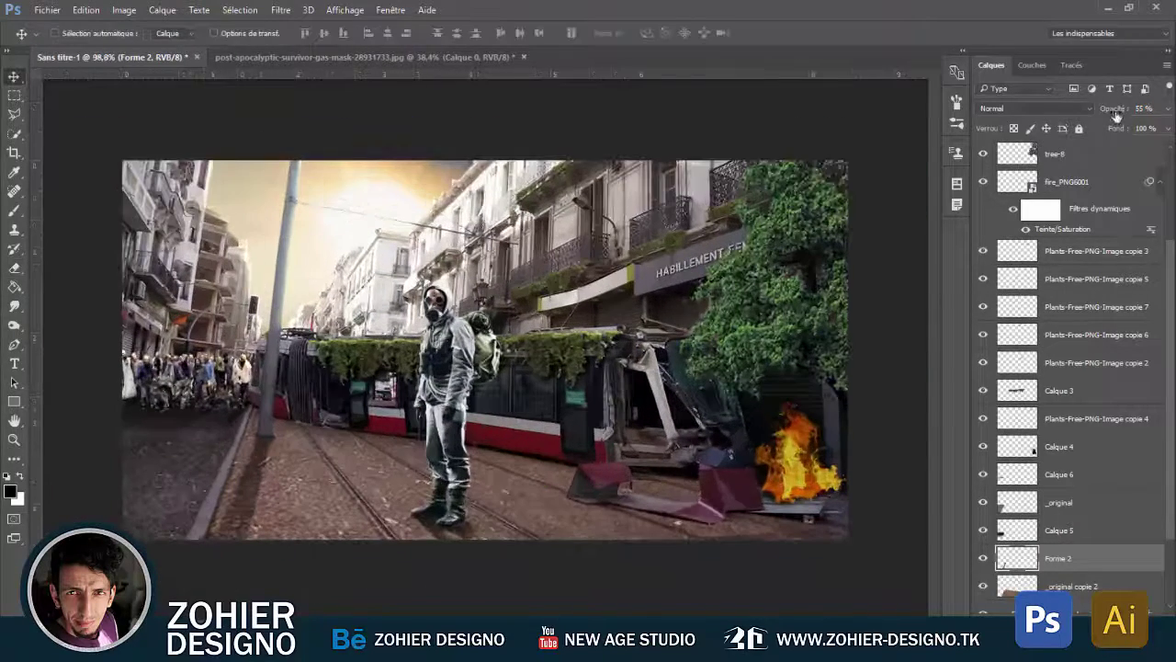
key(p)
click(246, 402)
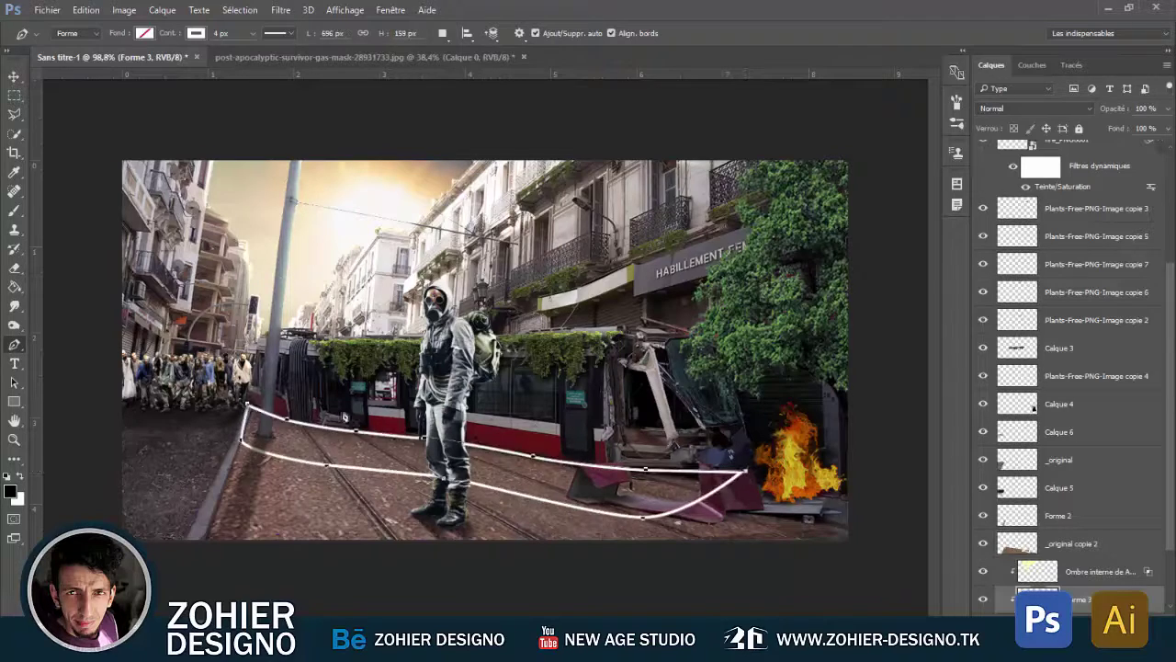
Close the shadow shape under the tram, Gaussian-blur it, and set it to Produit at 87% opacity
drag(1057, 543, 1041, 517)
click(280, 9)
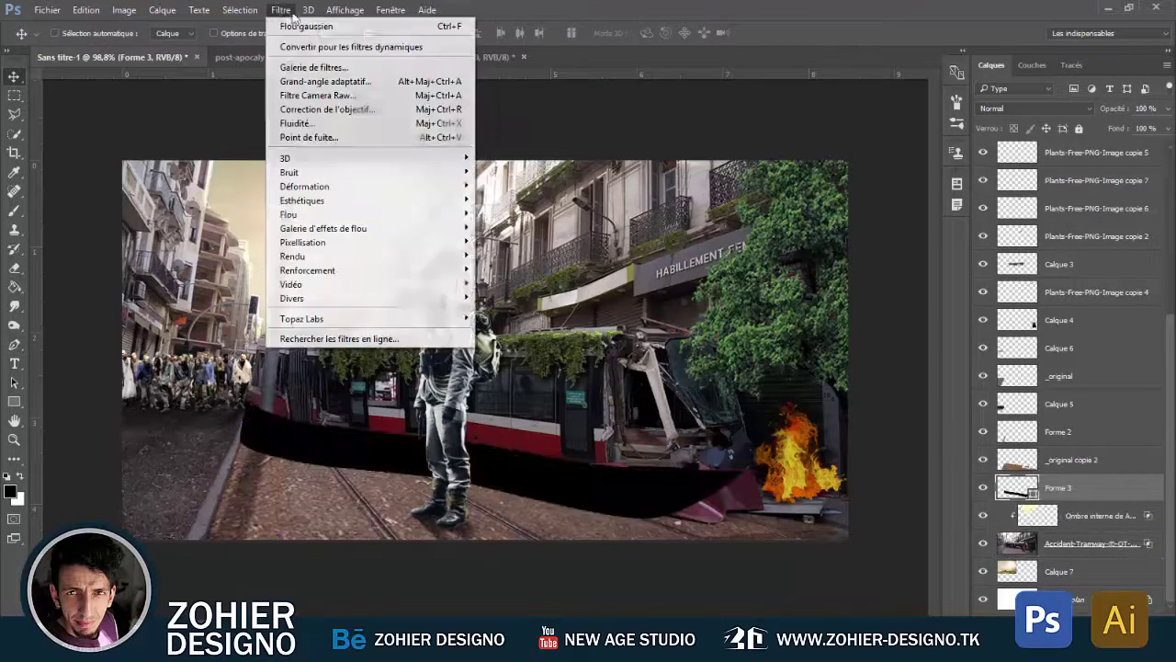
click(523, 238)
click(487, 252)
click(787, 98)
drag(1114, 108, 1081, 117)
click(1029, 108)
click(1011, 162)
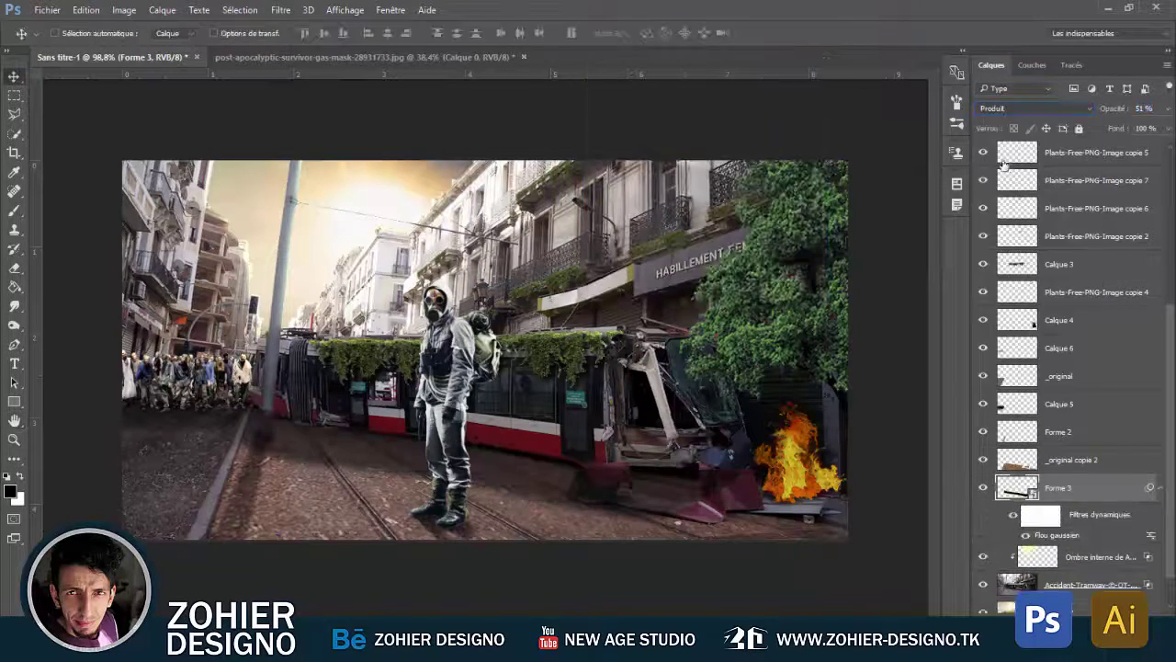
Erase the shadow lighter near the figure's feet, the tram plow, and the lower-left pavement
key(e)
mouse_move(510, 542)
mouse_down()
mouse_move(340, 477)
mouse_move(347, 560)
mouse_up()
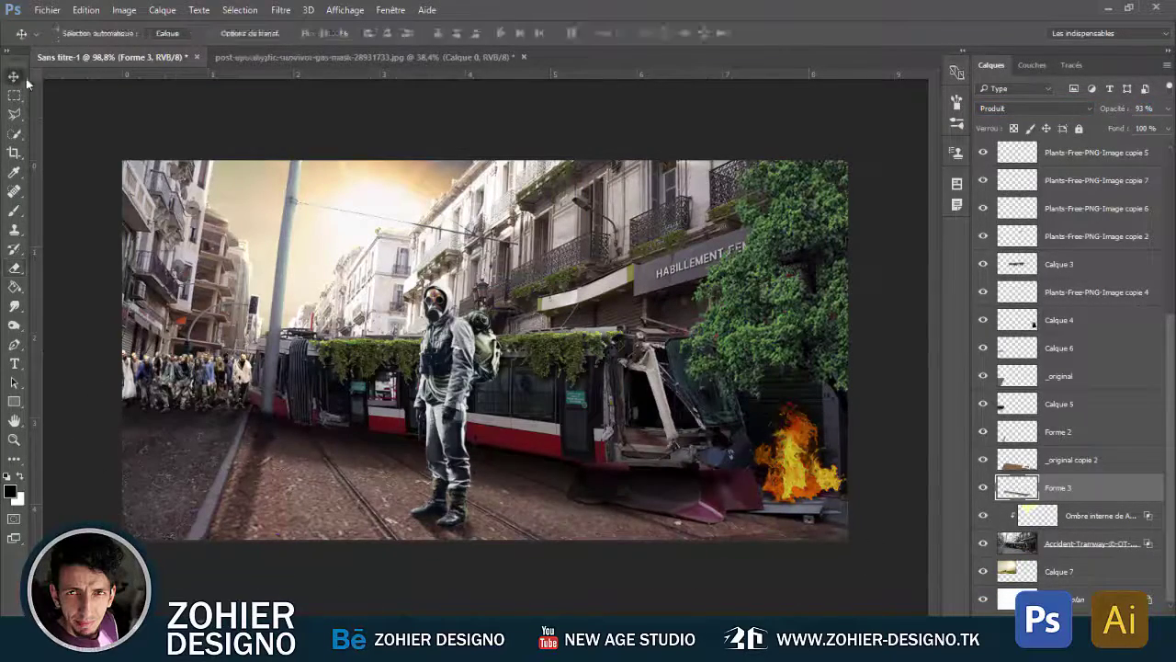
scroll(786, 532, up, 5)
drag(496, 423, 326, 387)
mouse_move(327, 322)
mouse_down()
mouse_move(251, 334)
mouse_move(362, 451)
mouse_move(537, 395)
mouse_up()
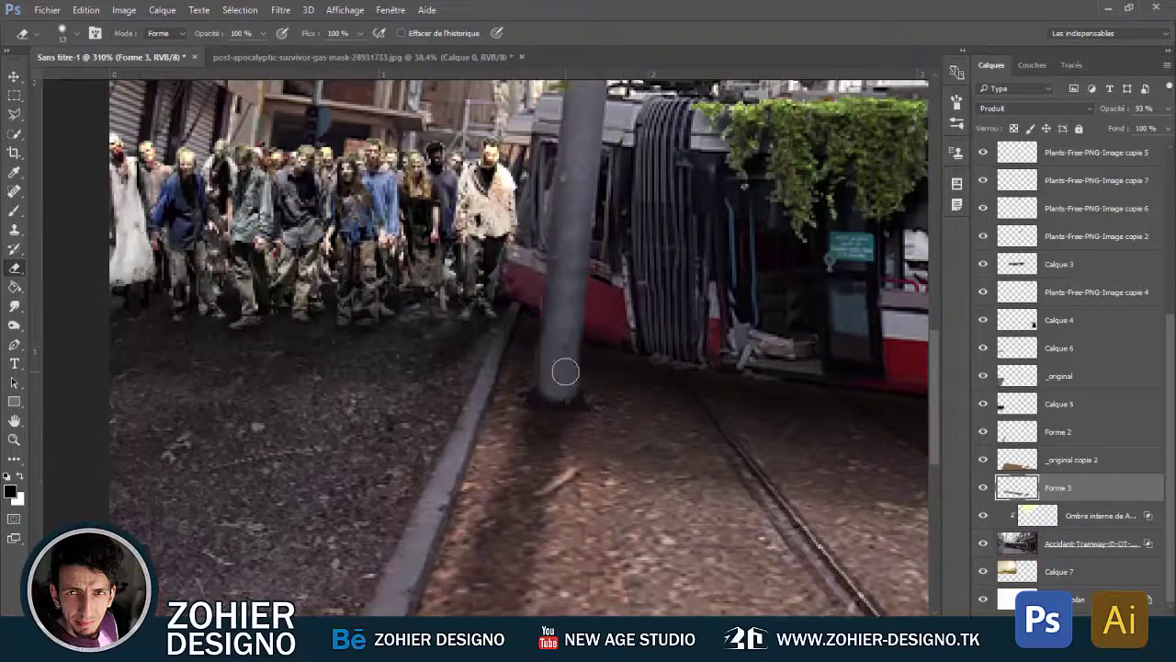
scroll(565, 371, up, 2)
click(62, 33)
key(Return)
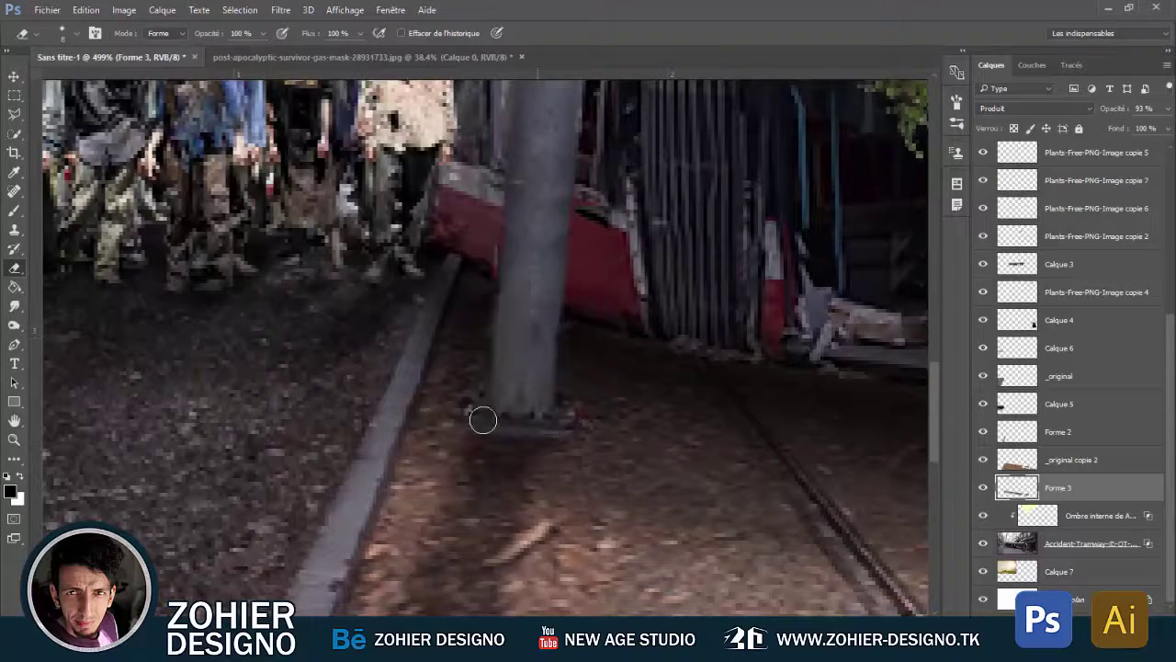
key(ctrl+0)
drag(1119, 109, 1120, 129)
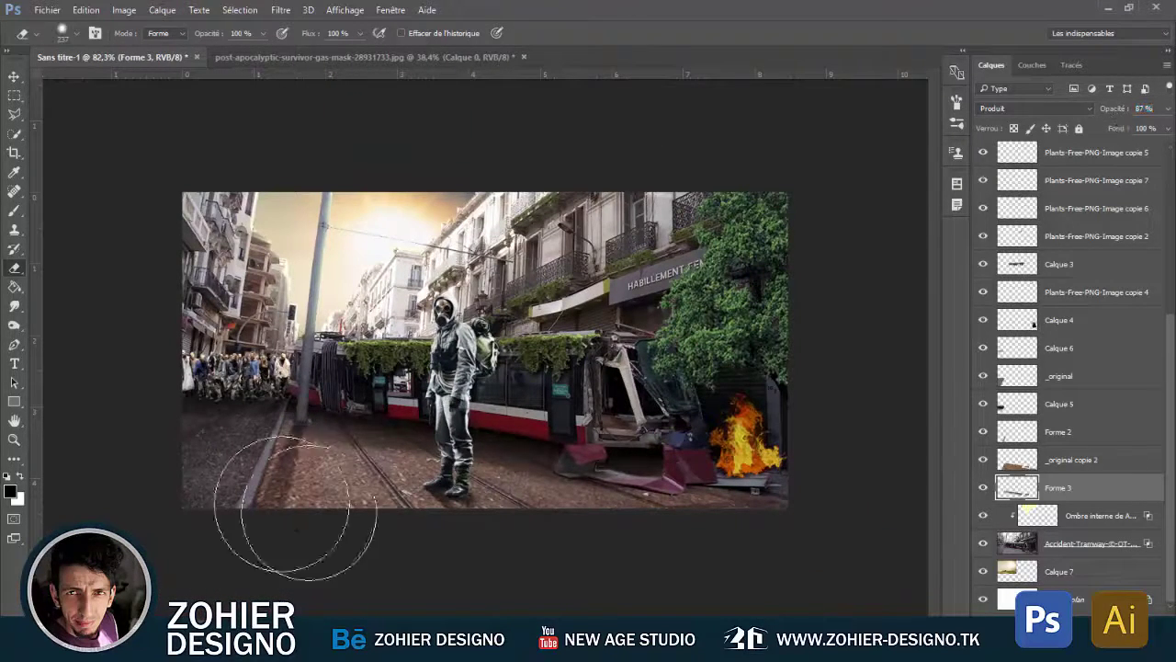
Add a new Calque 8 layer clipped to Calque 2, then select fire_PNG6001 with the Eraser
key(v)
key(ctrl+1)
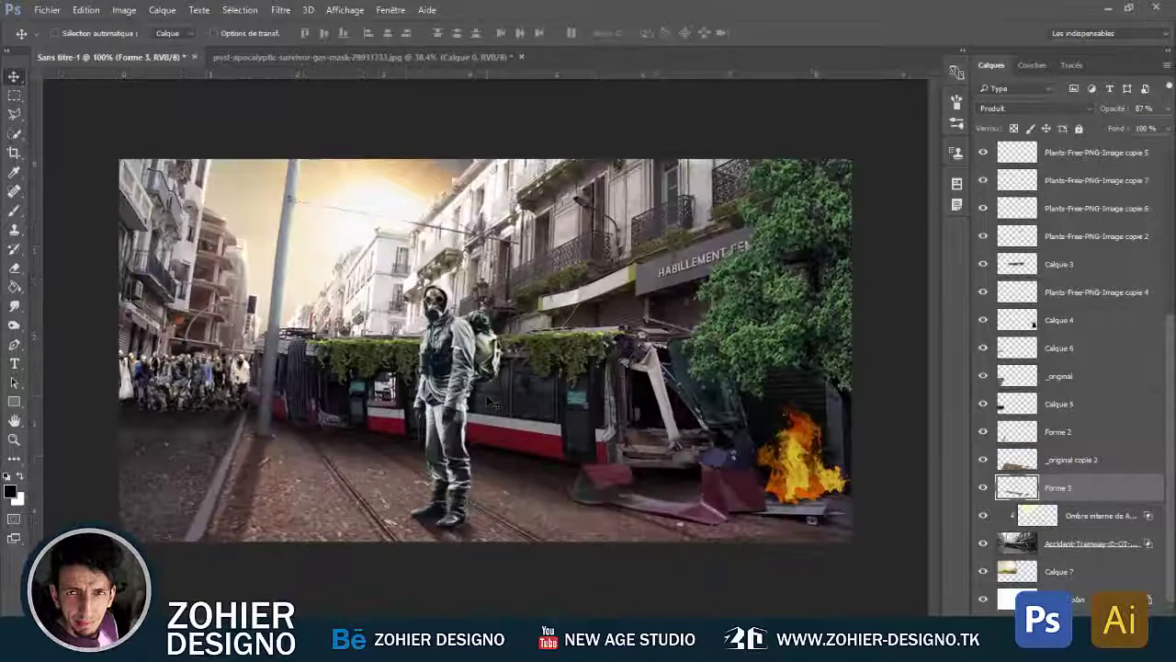
ctrl+click(248, 384)
key(b)
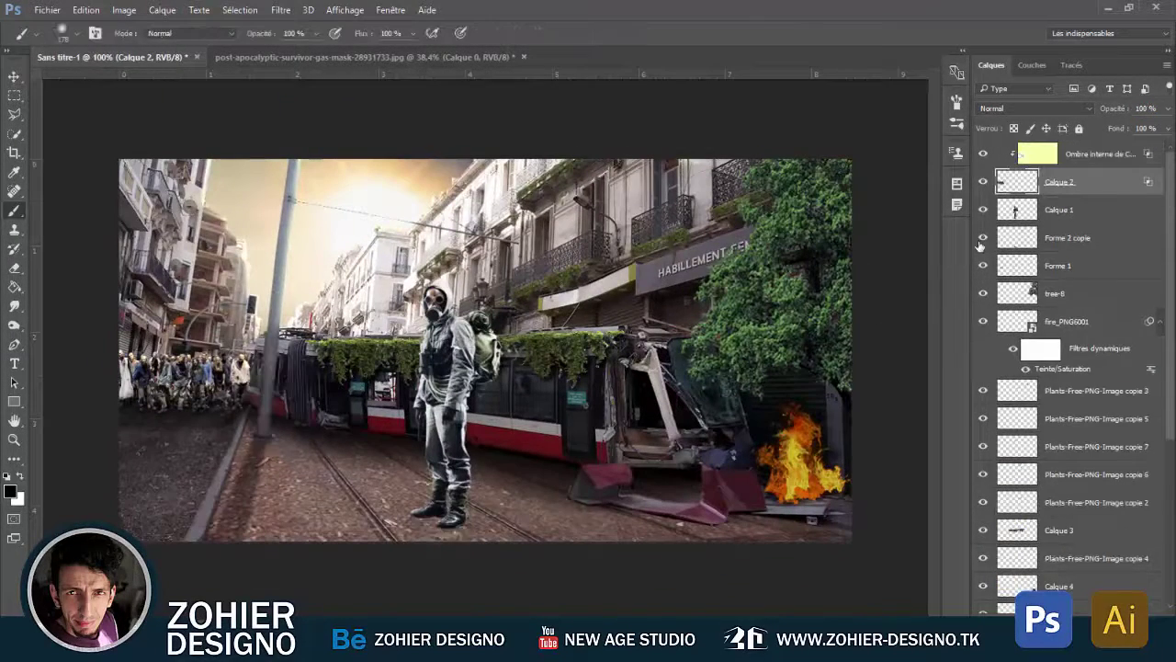
key(ctrl+shift+alt+n)
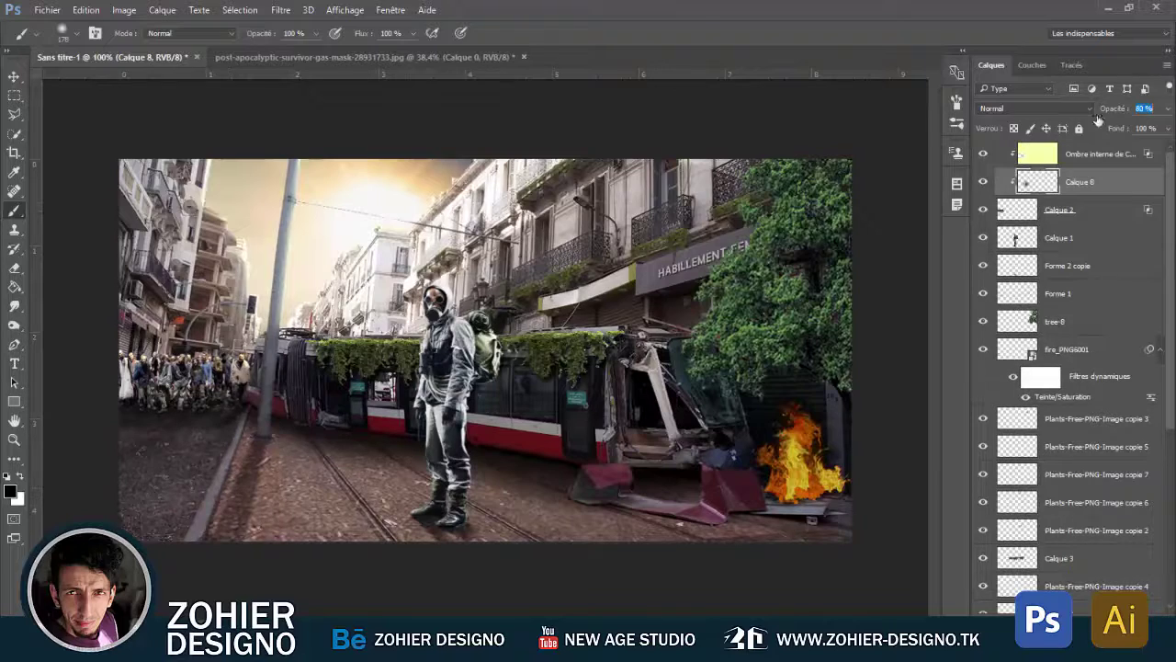
click(1066, 349)
key(e)
right_click(588, 439)
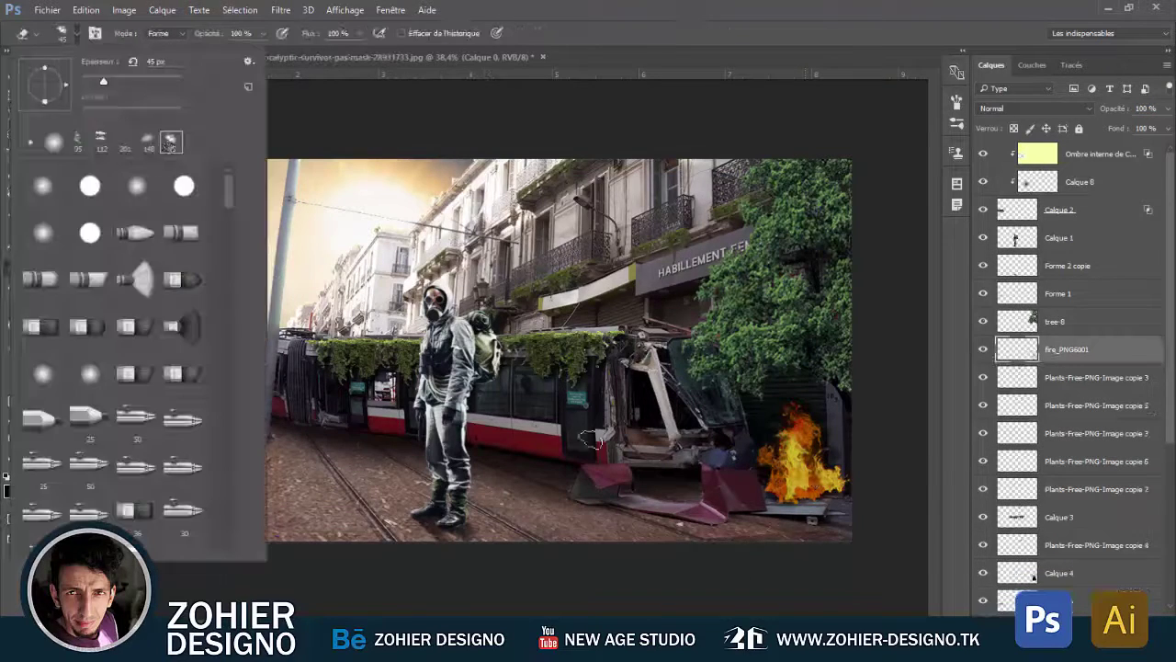
key(Escape)
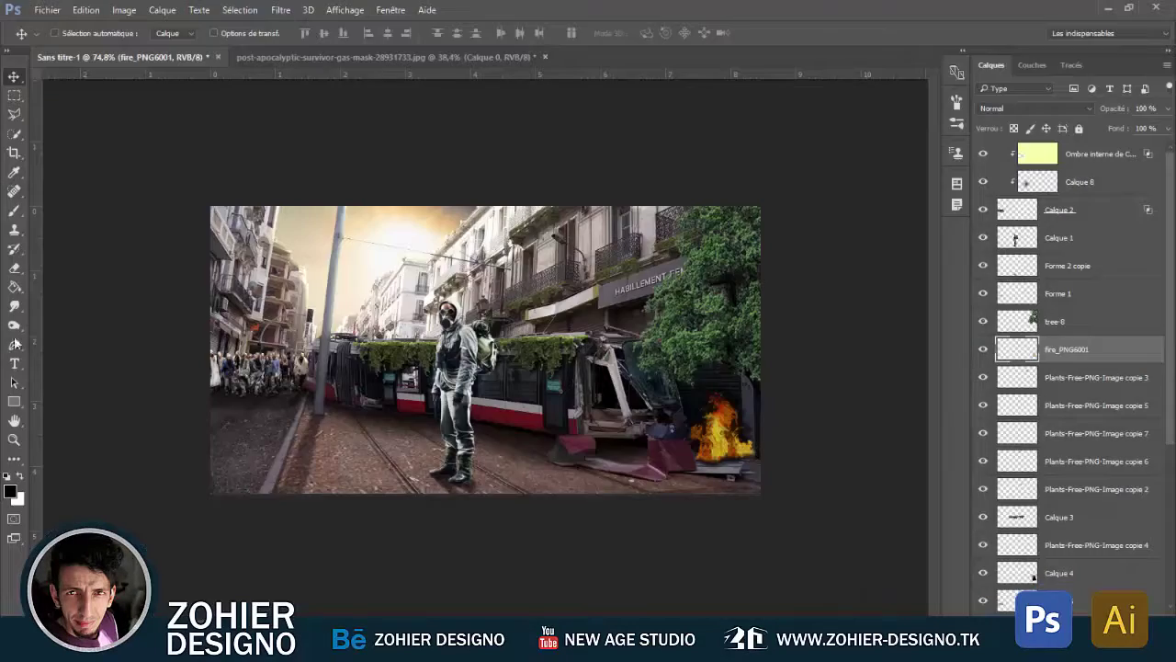
Write 'ORAN CITY' on the lower-left street in white Roboto Black, with CITY in Thin
click(13, 364)
click(272, 449)
text(ORAN)
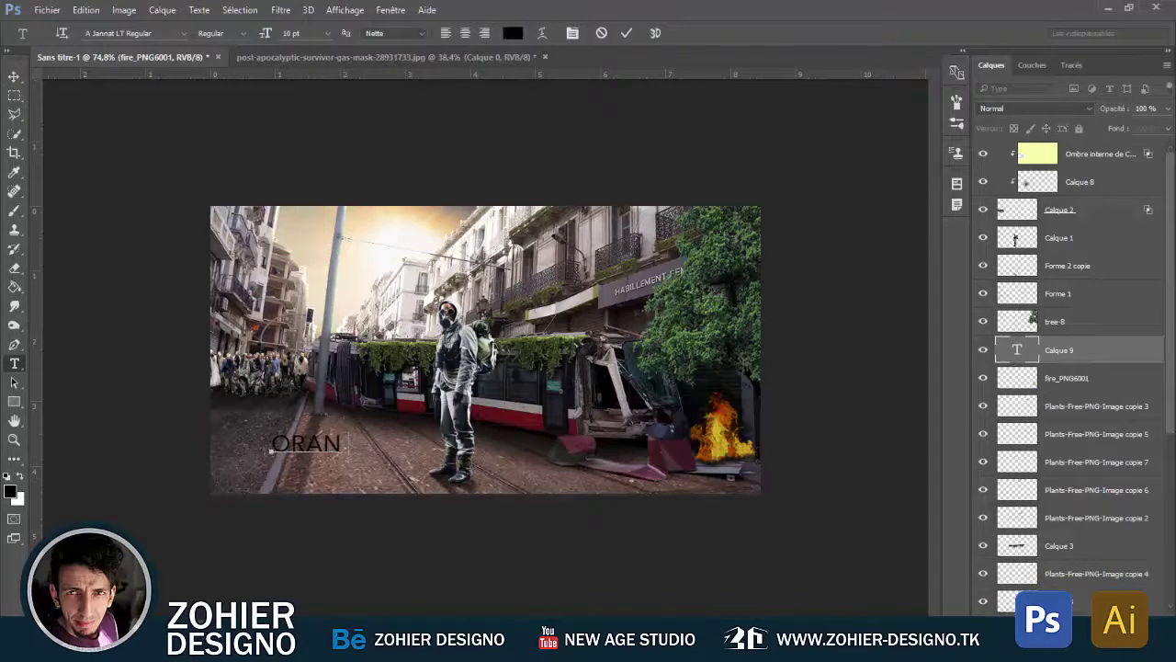
text( CITY)
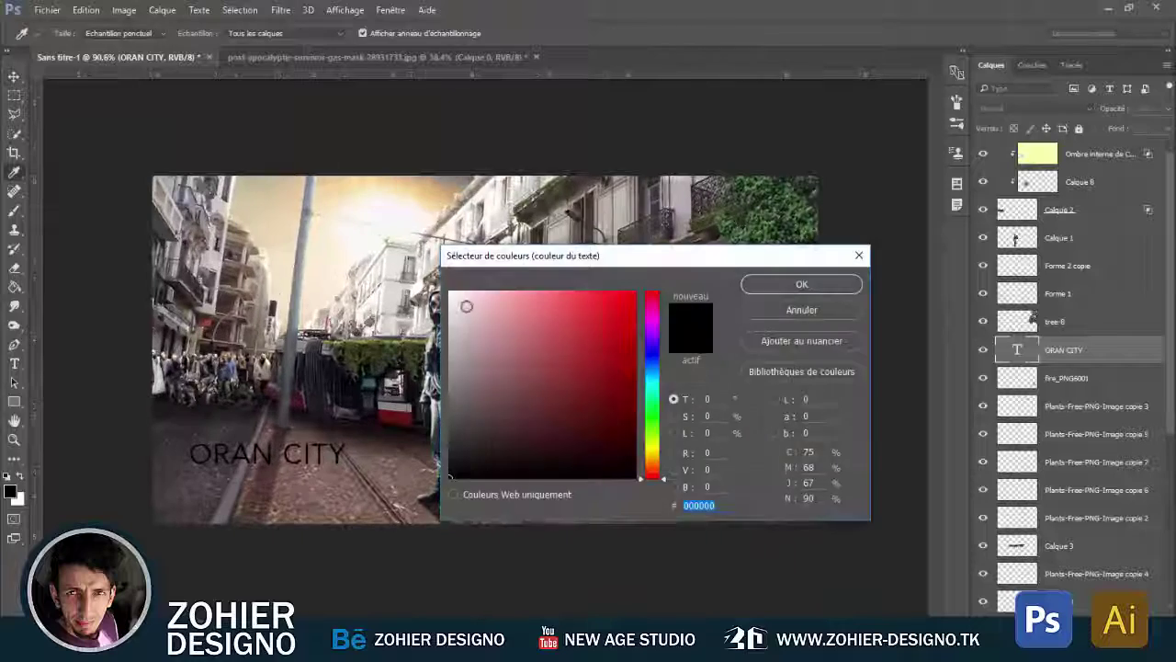
click(177, 31)
click(163, 194)
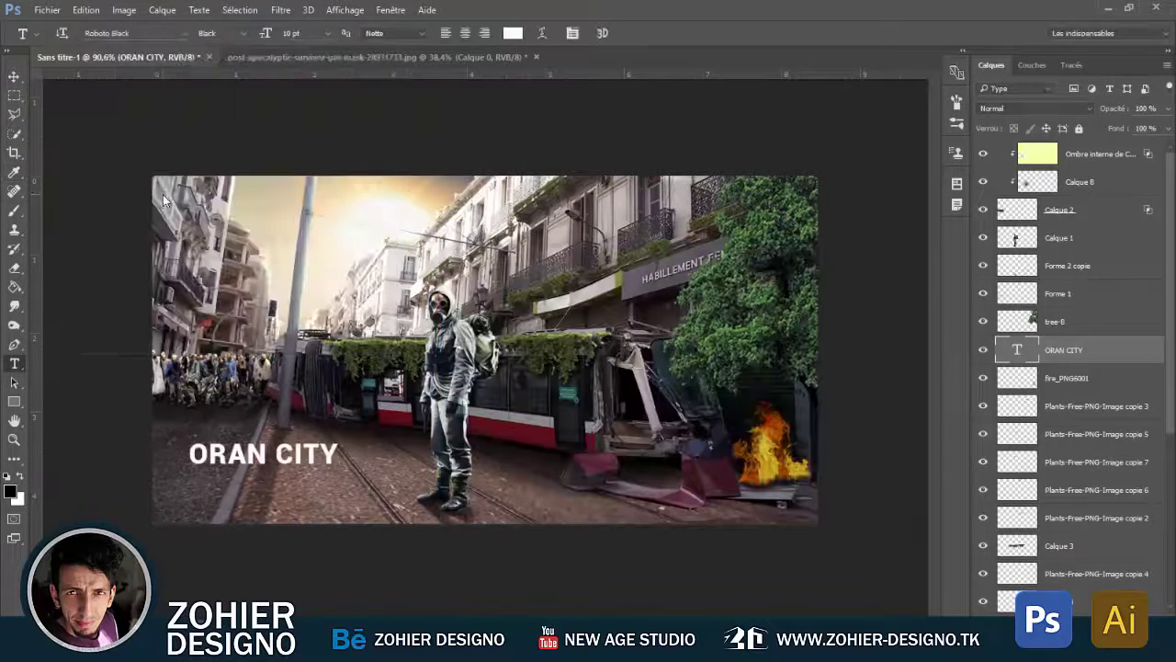
click(240, 37)
click(217, 93)
click(239, 33)
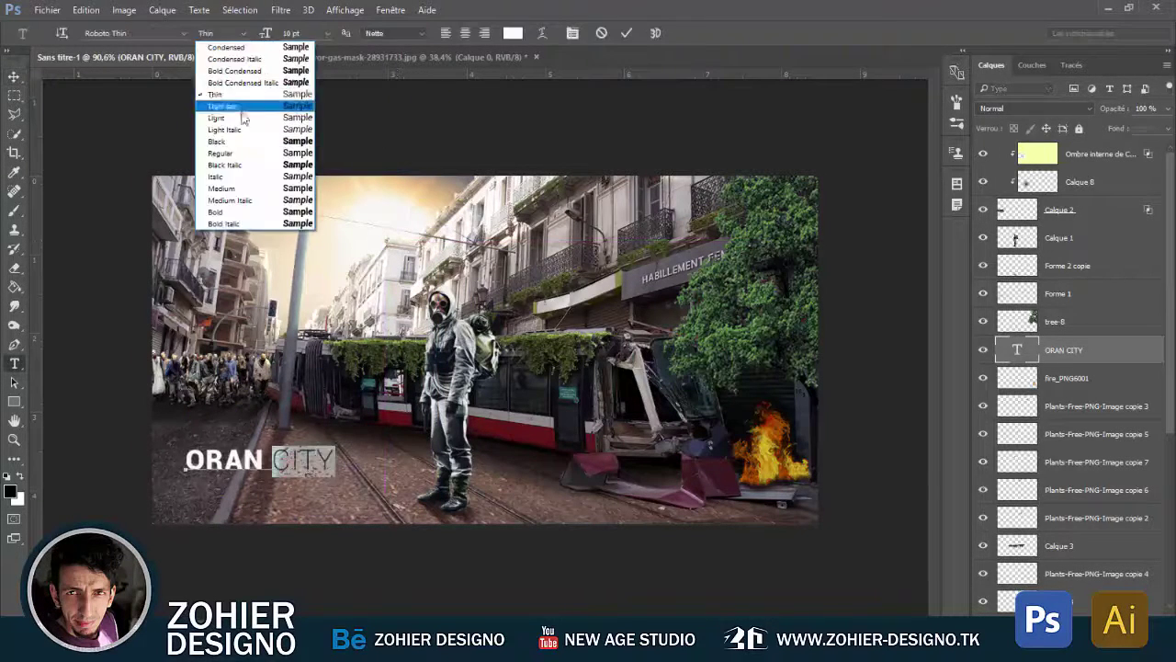
click(14, 76)
Add the subtitle 'Under Zombie Attack' on a copied text line beneath the title
drag(253, 471, 254, 503)
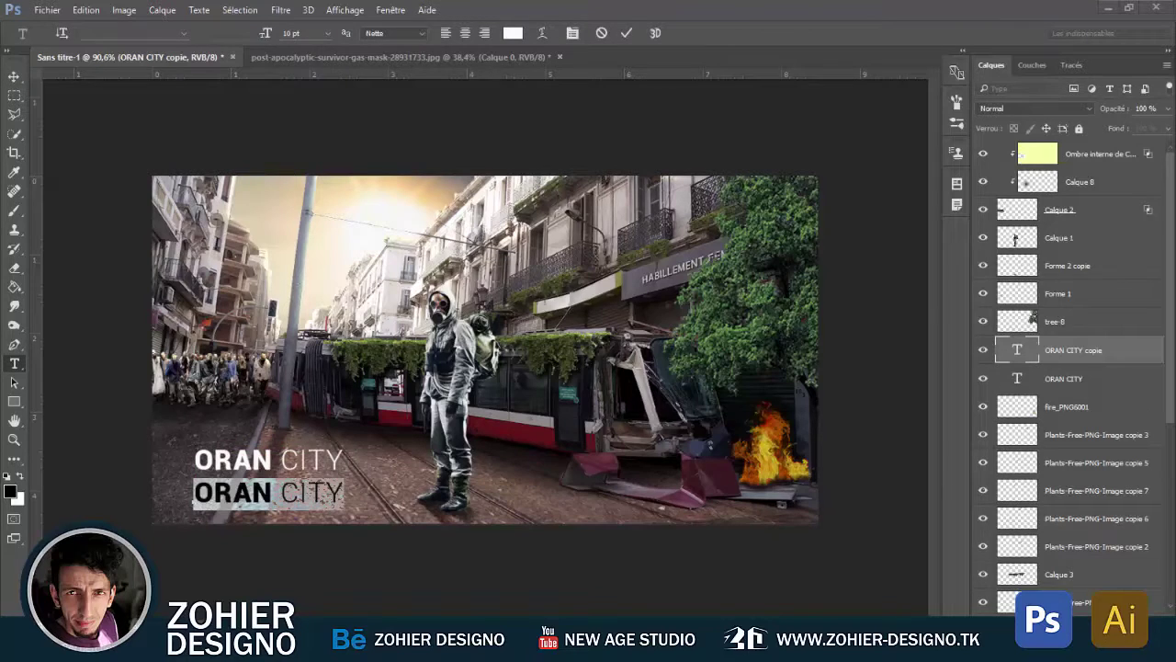
text(Under Zombie Att)
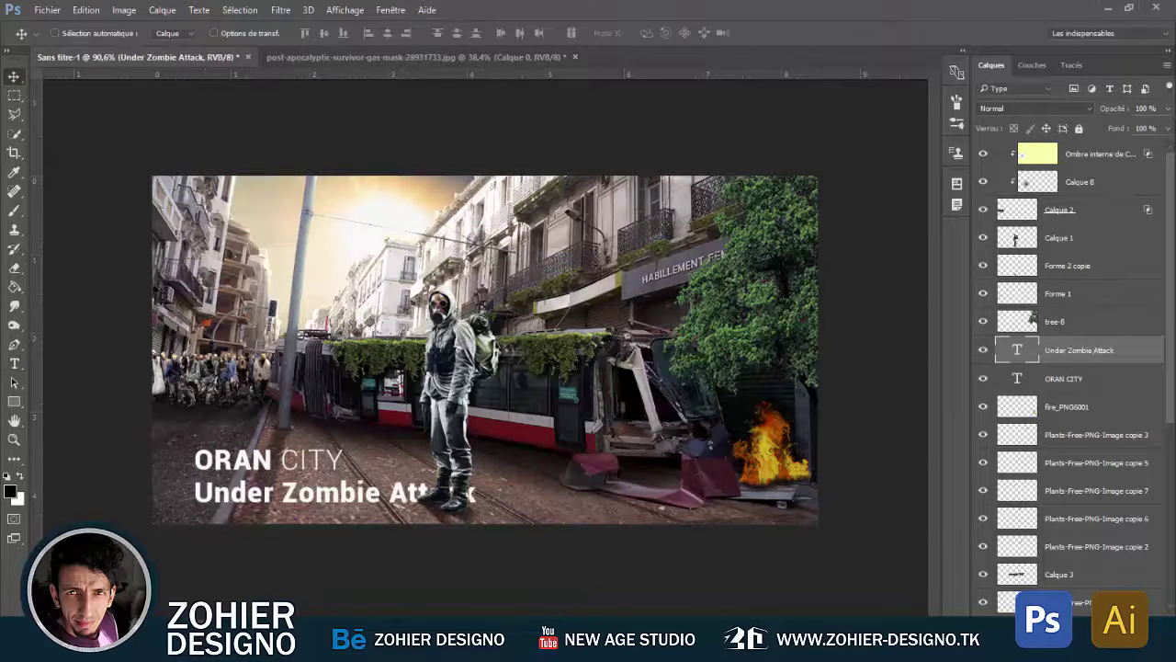
text(ack)
key(ctrl+Return)
key(v)
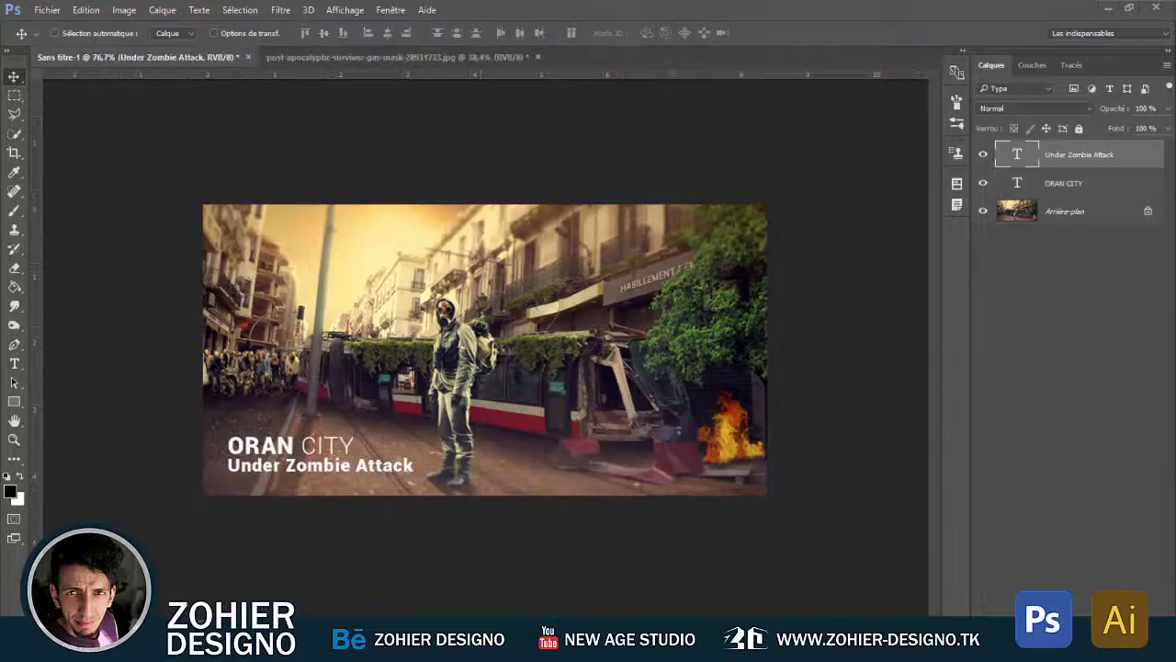
Move the flare over the sky glow and desaturate its blues (Saturation -100, Luminosité +100)
key(ctrl+t)
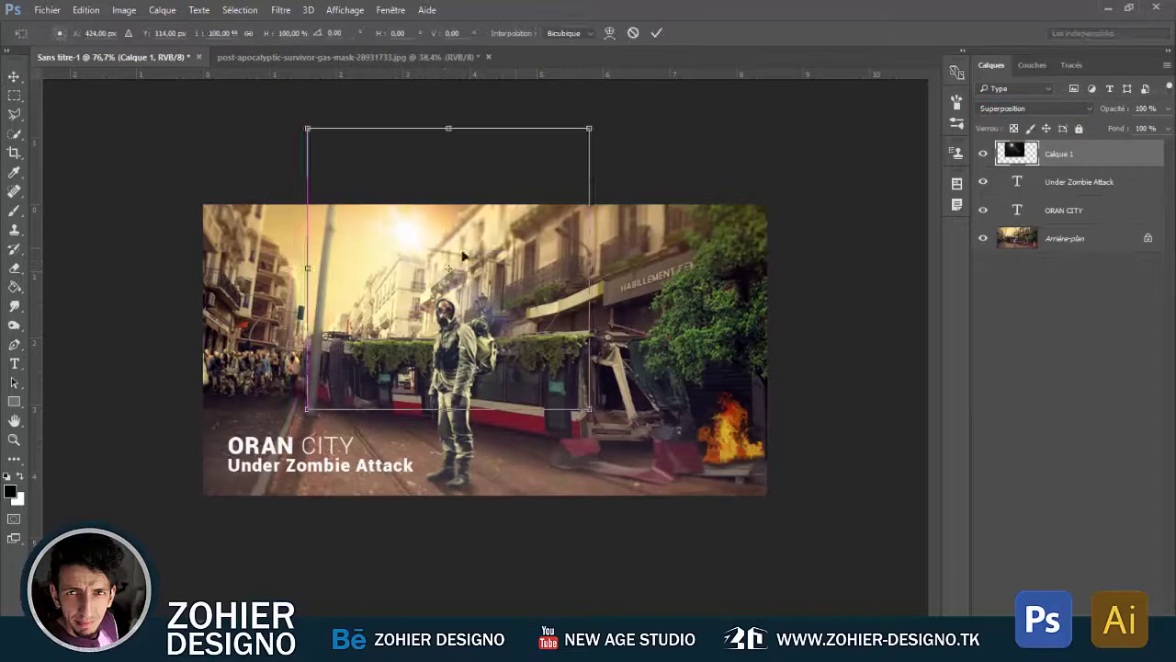
mouse_move(467, 266)
mouse_down()
mouse_move(442, 271)
mouse_move(467, 263)
mouse_up()
key(Return)
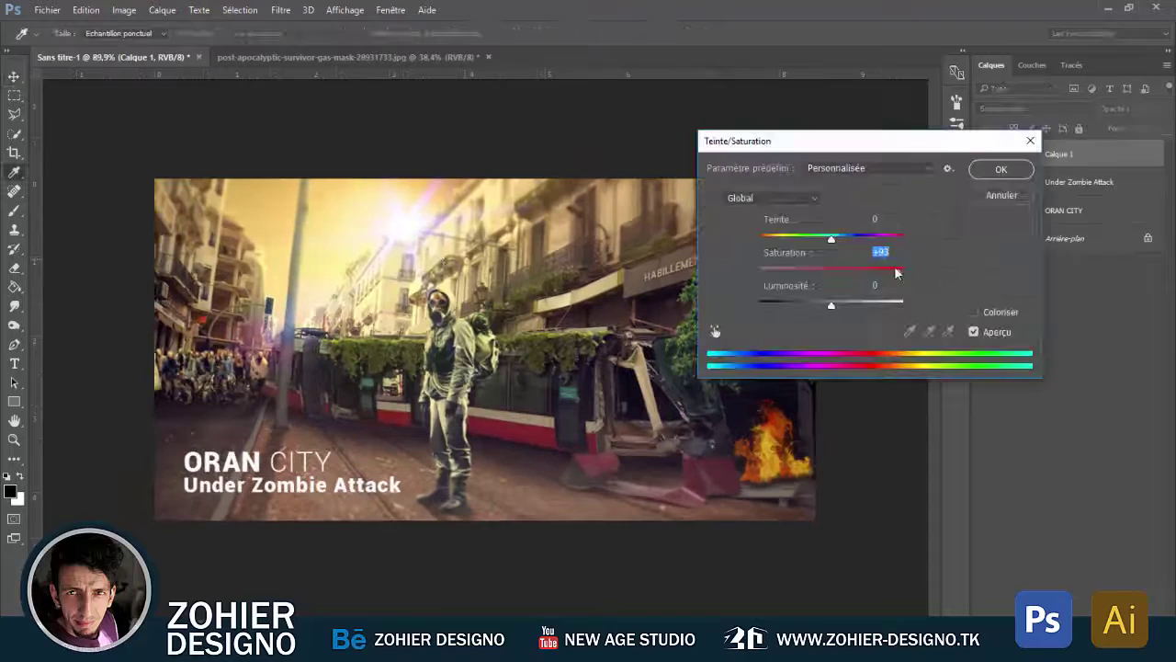
click(770, 197)
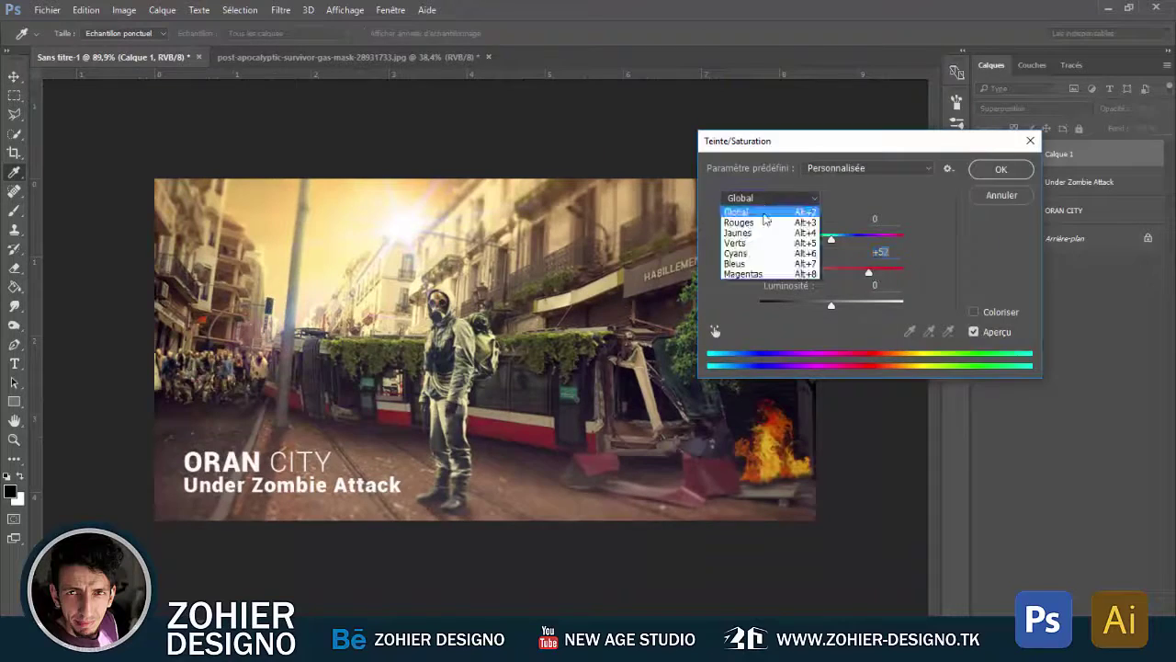
click(767, 264)
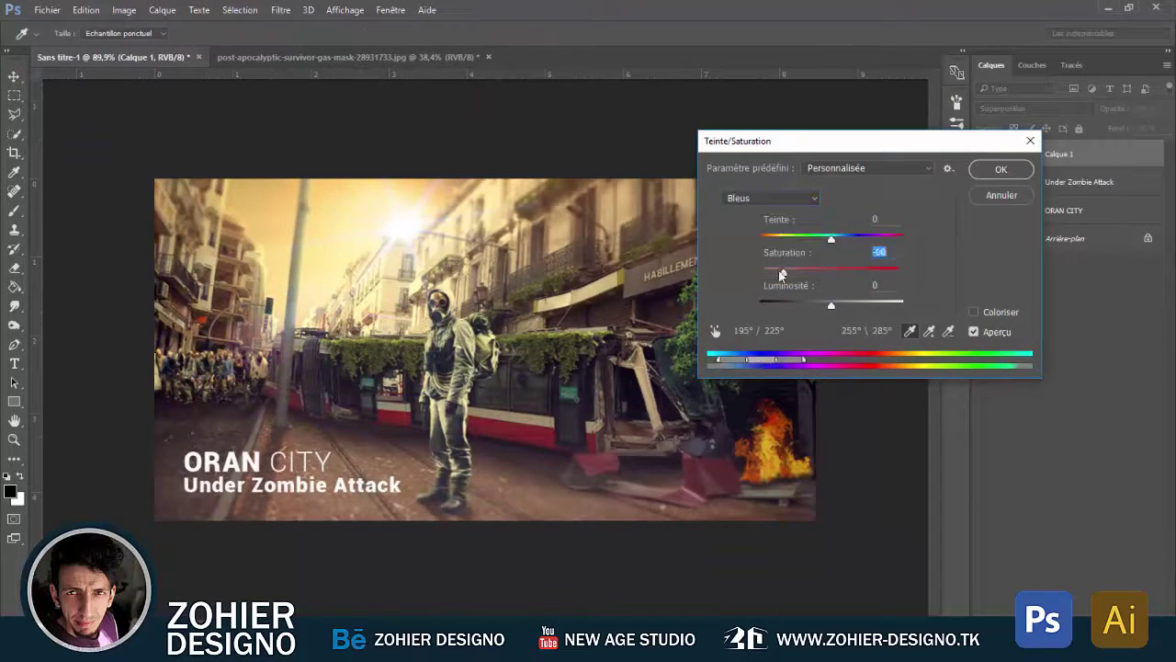
click(1028, 167)
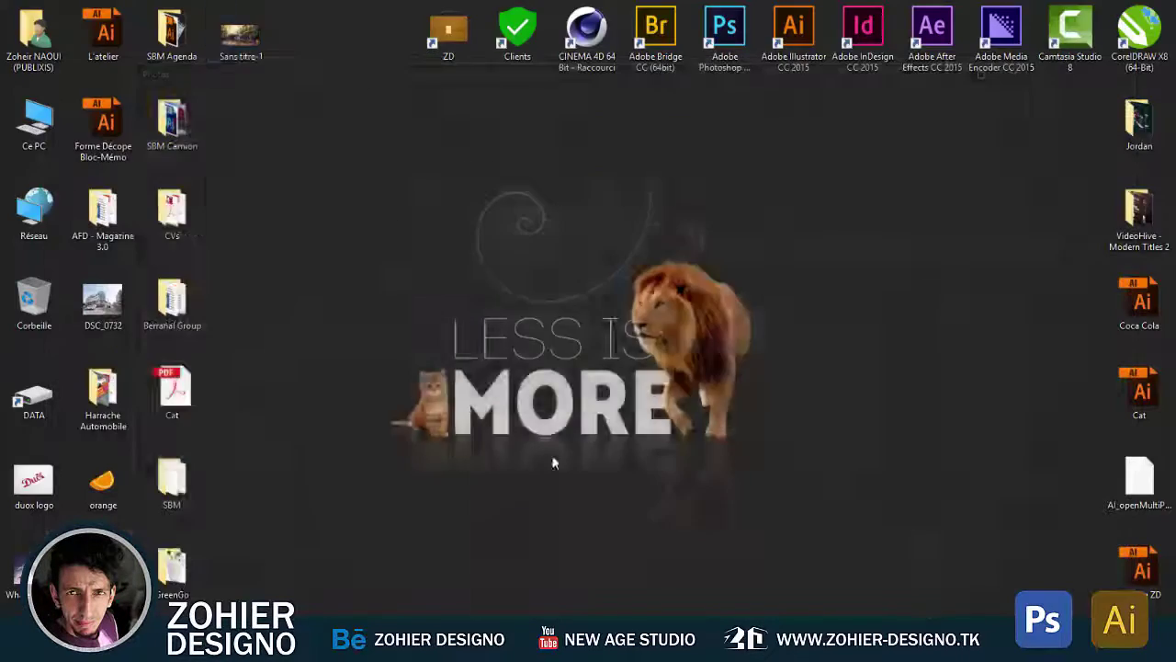